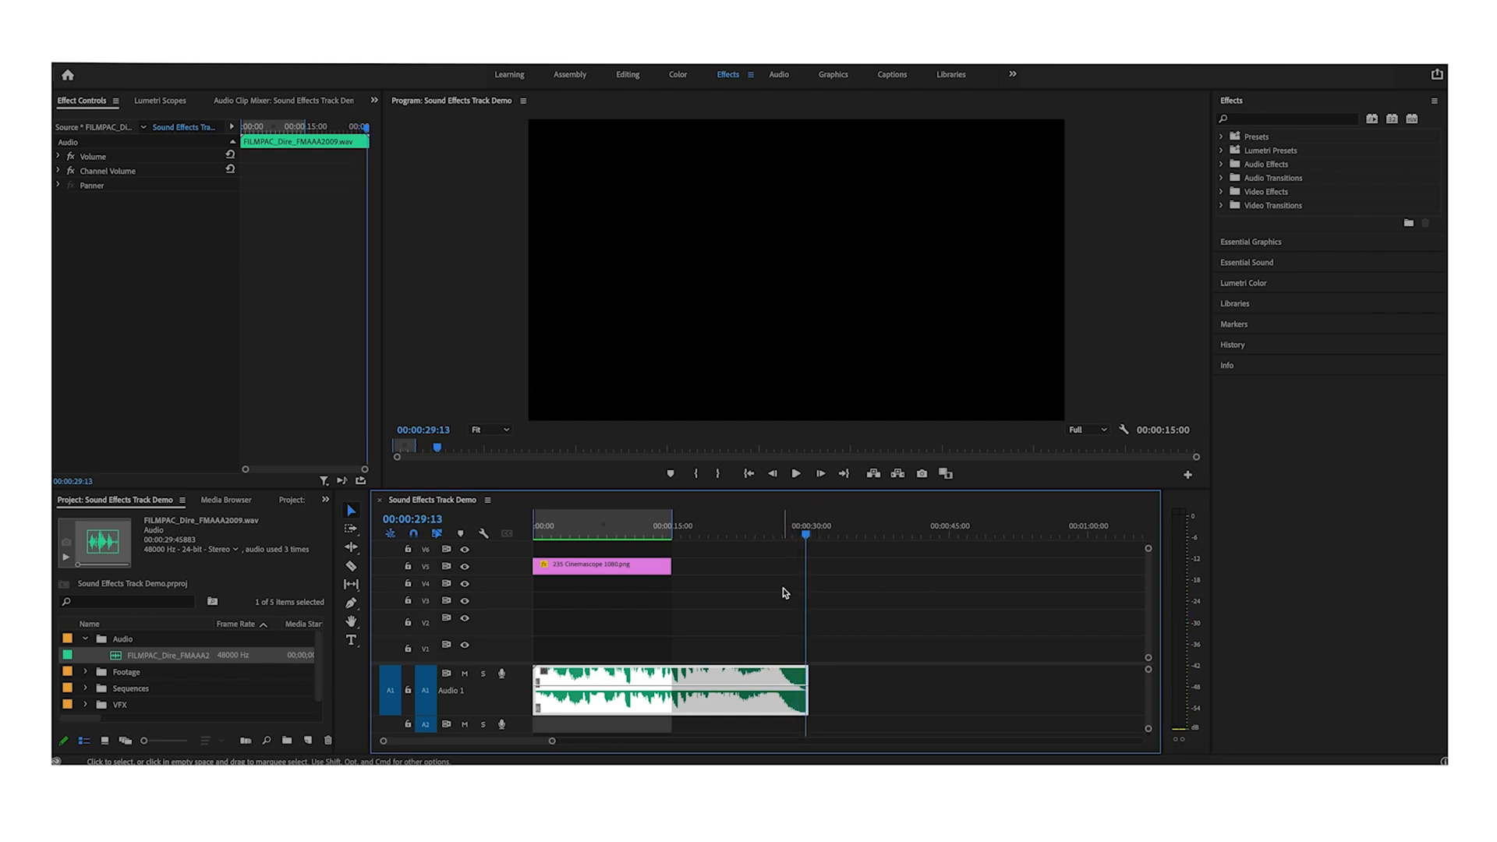
# - Cut the music clip at two points, delete the unwanted middle section and slide the later audio back to close the gap
pyautogui.click(783, 593)
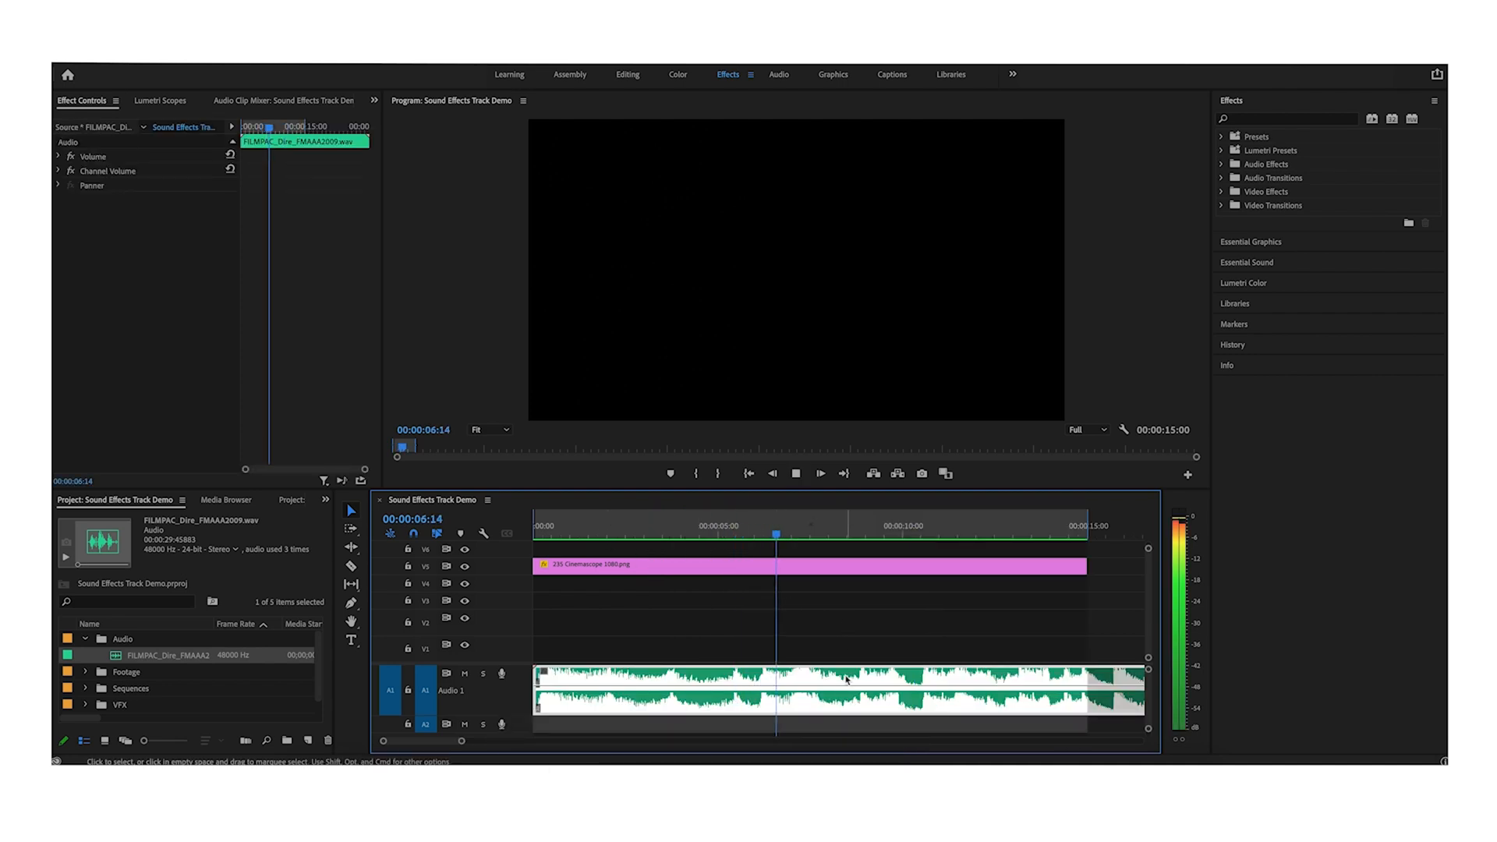
pyautogui.press('space')
pyautogui.press('super+k')
pyautogui.press('-')
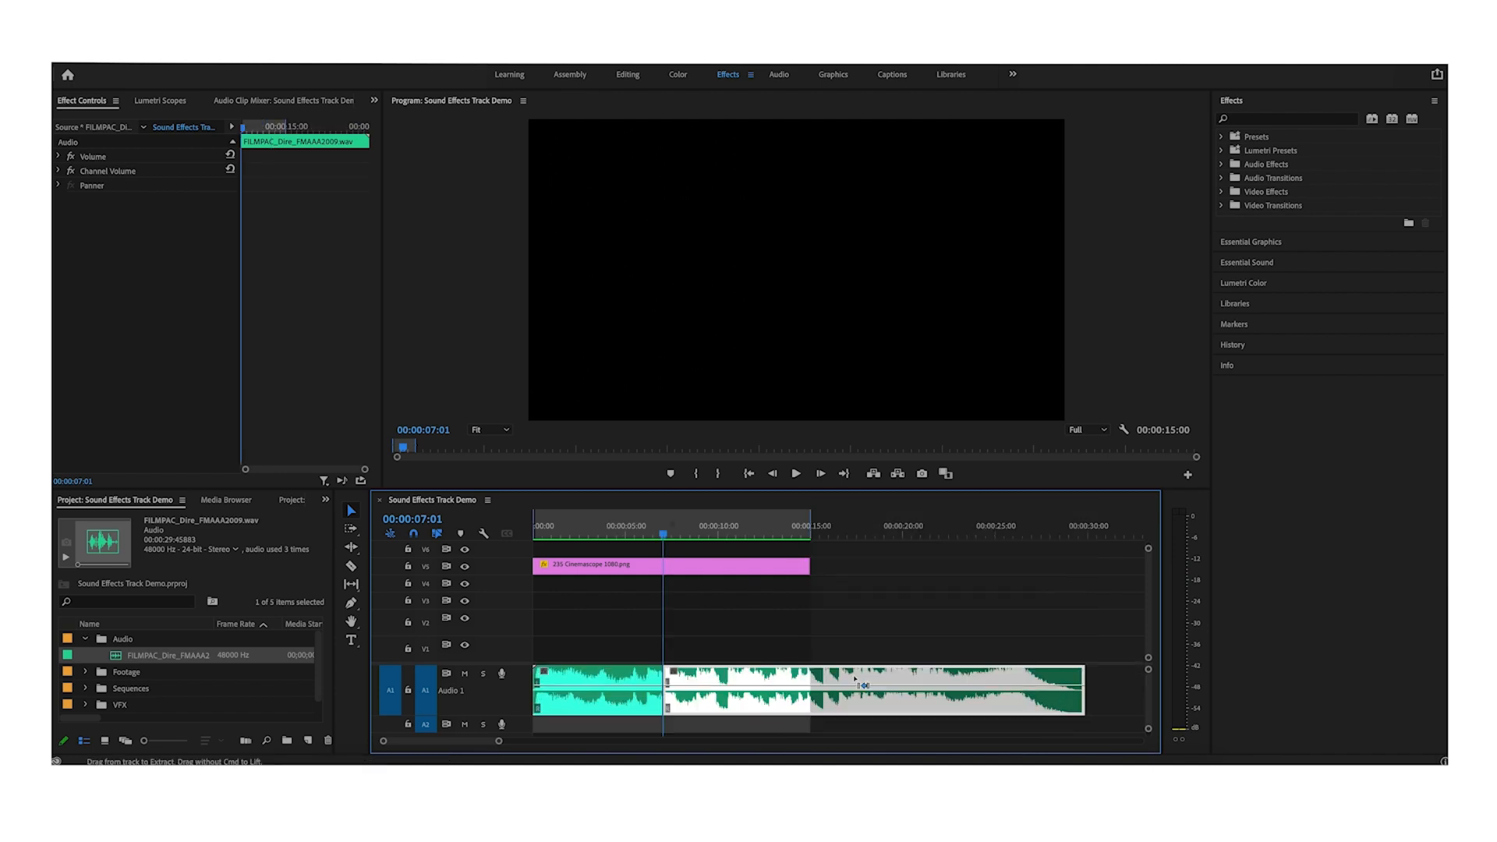
pyautogui.press('-')
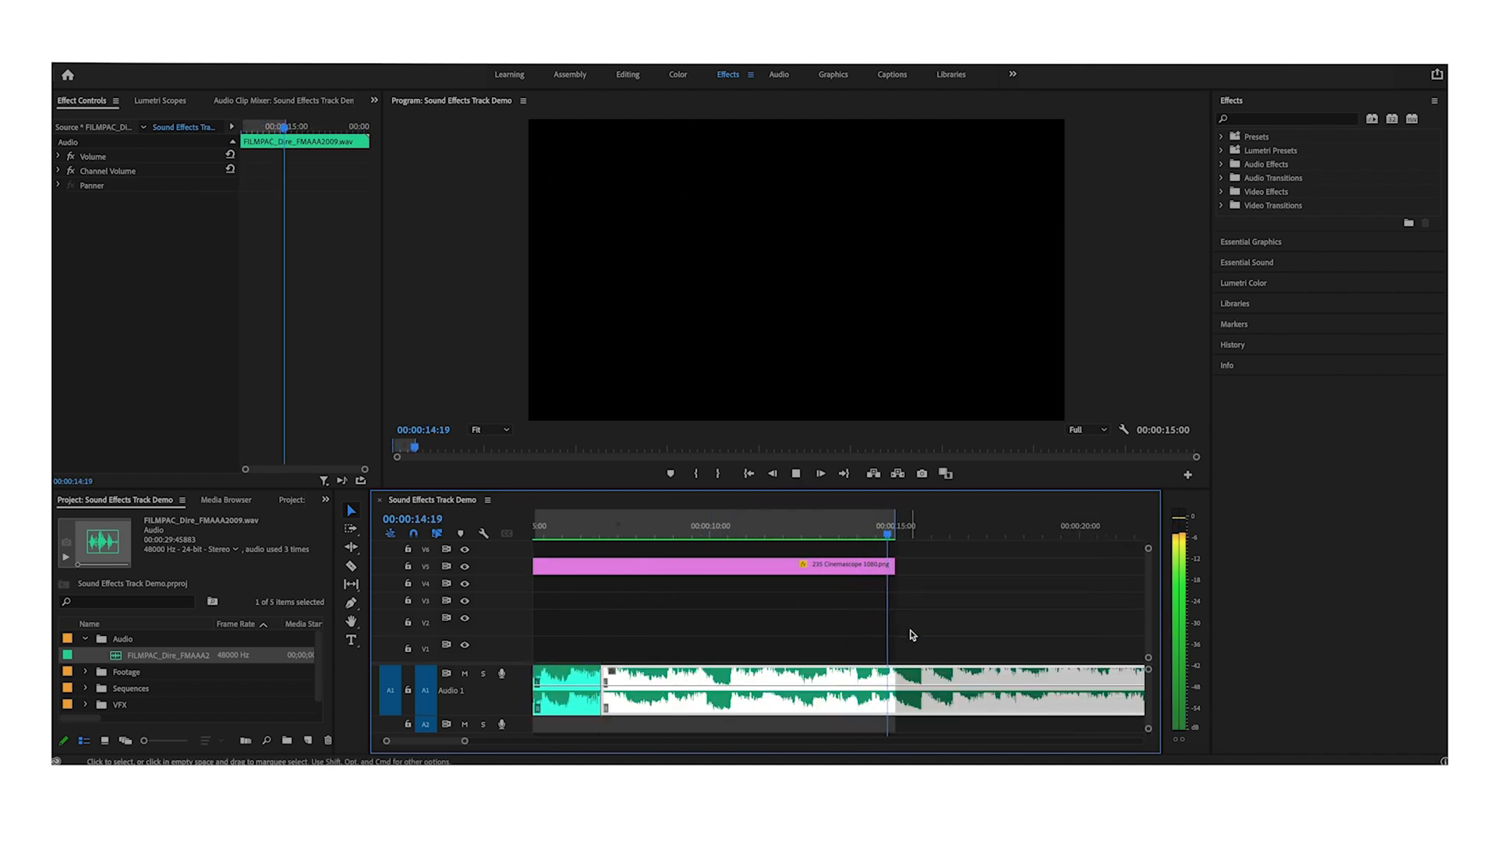
pyautogui.press('space')
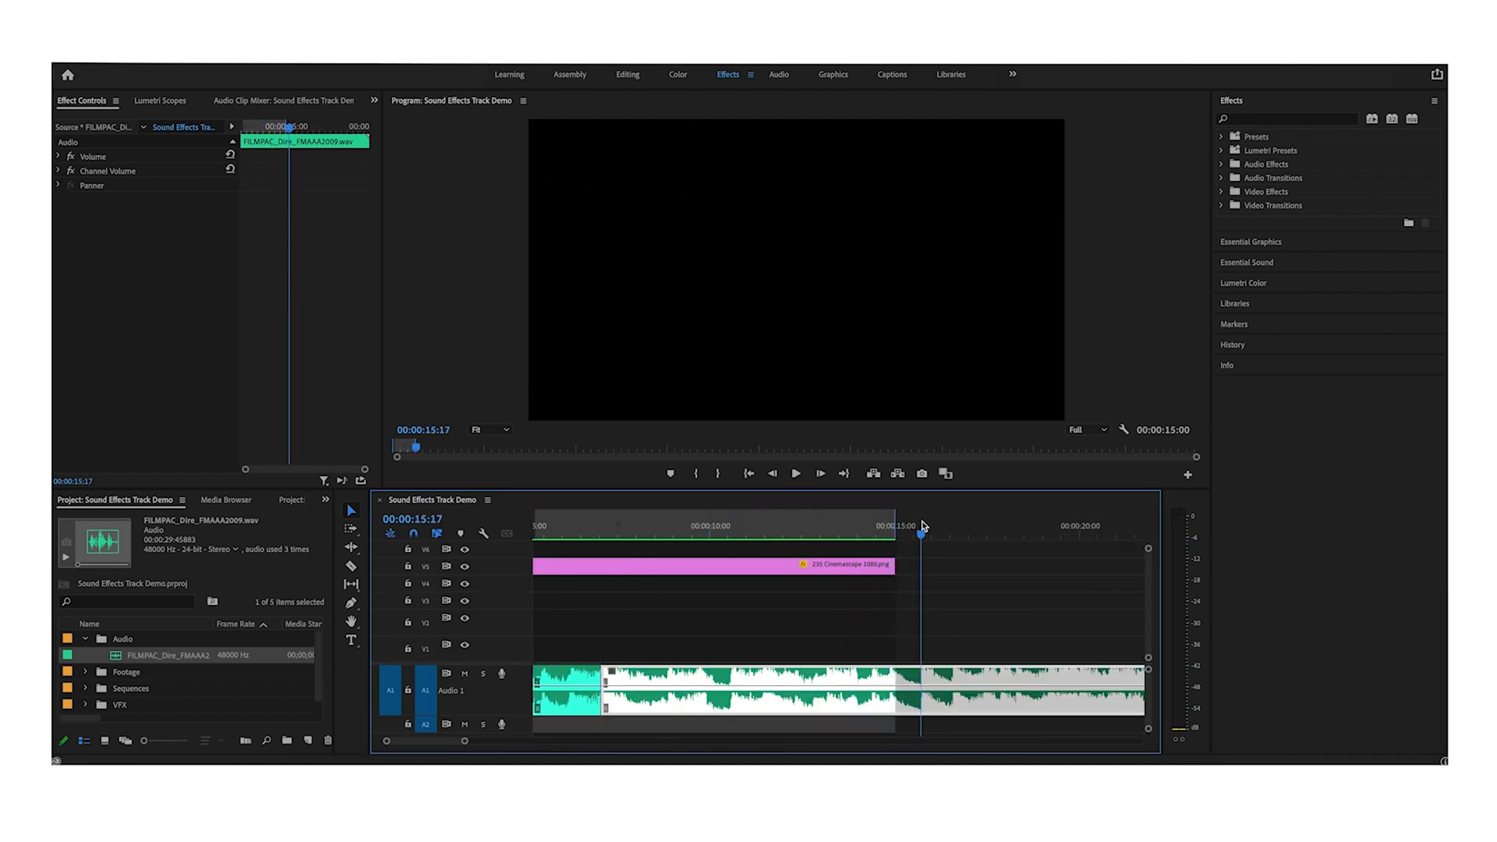
pyautogui.press('super+k')
pyautogui.press('Delete')
pyautogui.moveTo(980, 690); pyautogui.dragTo(658, 689)
pyautogui.hscroll(-3, 660, 662)
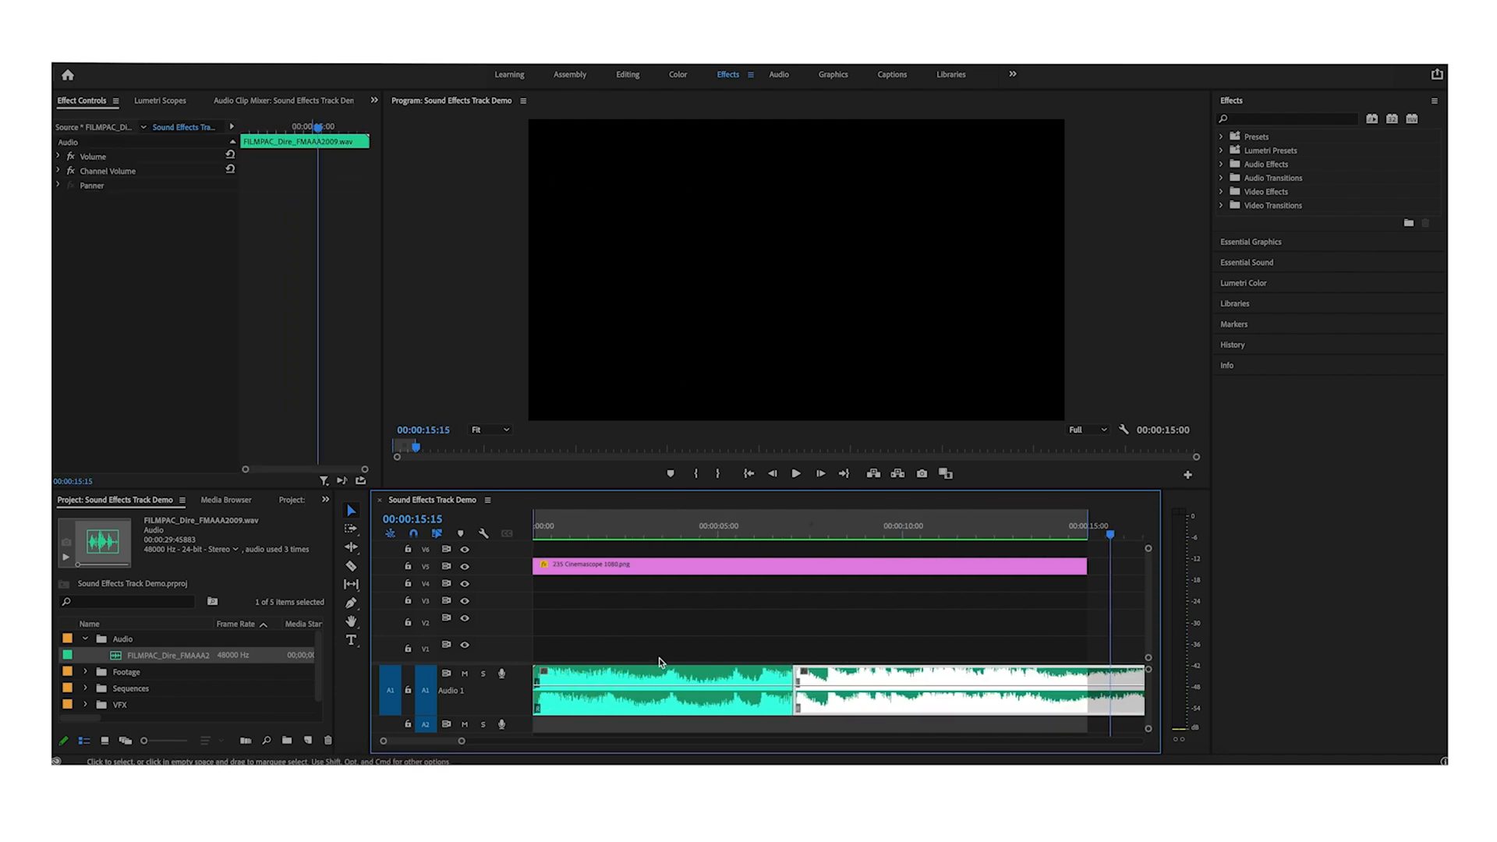
# - Refine the music join near 7 seconds by trimming the edit and shortening its crossfade
pyautogui.click(720, 531)
pyautogui.press('=')
pyautogui.press('space')
pyautogui.click(973, 609)
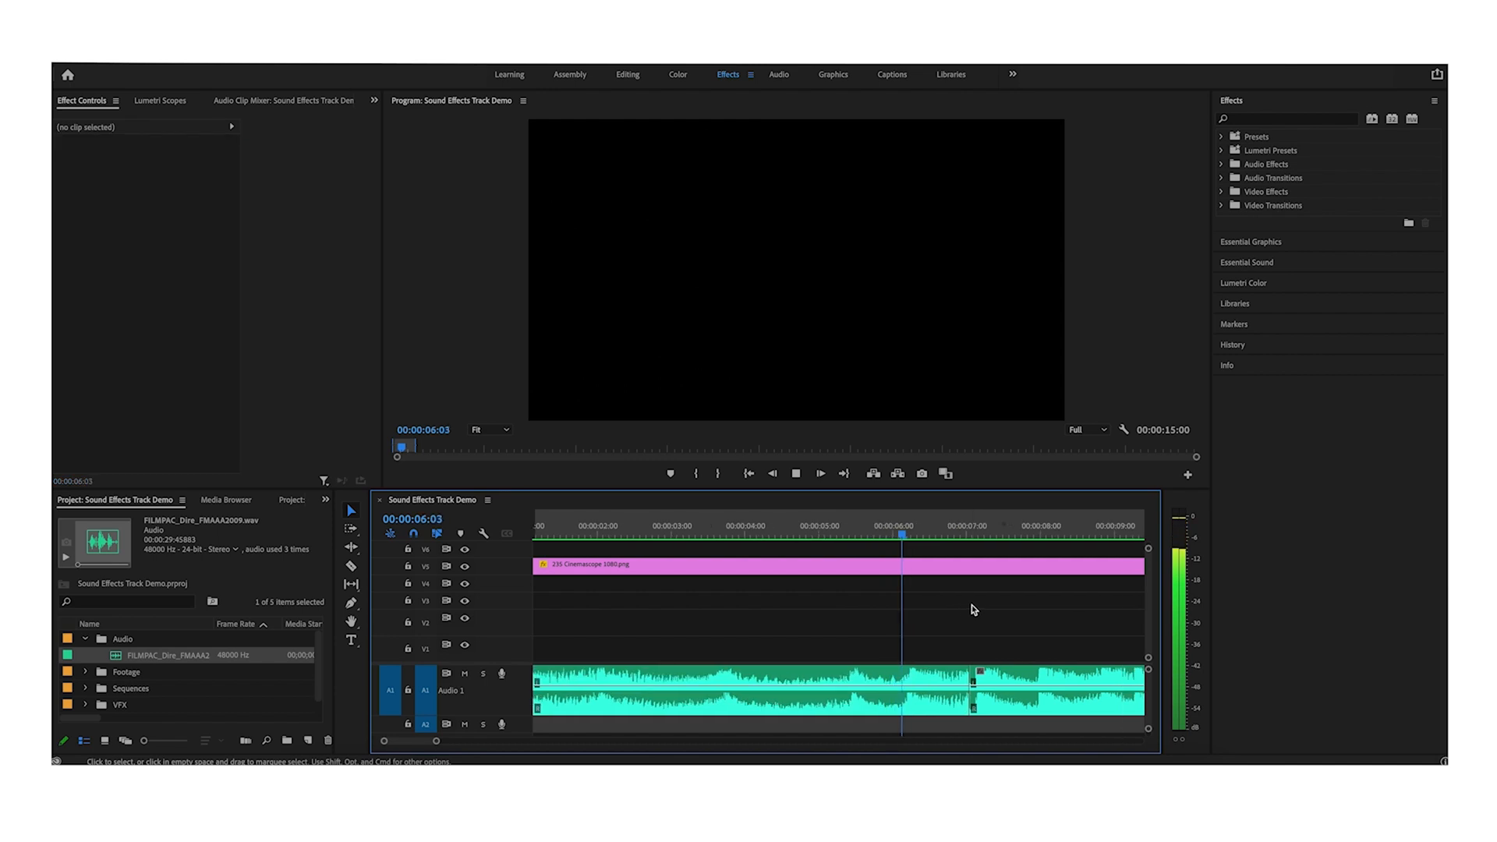
pyautogui.press('=')
pyautogui.press('space')
pyautogui.moveTo(900, 675); pyautogui.dragTo(910, 674)
pyautogui.moveTo(933, 680); pyautogui.dragTo(922, 679)
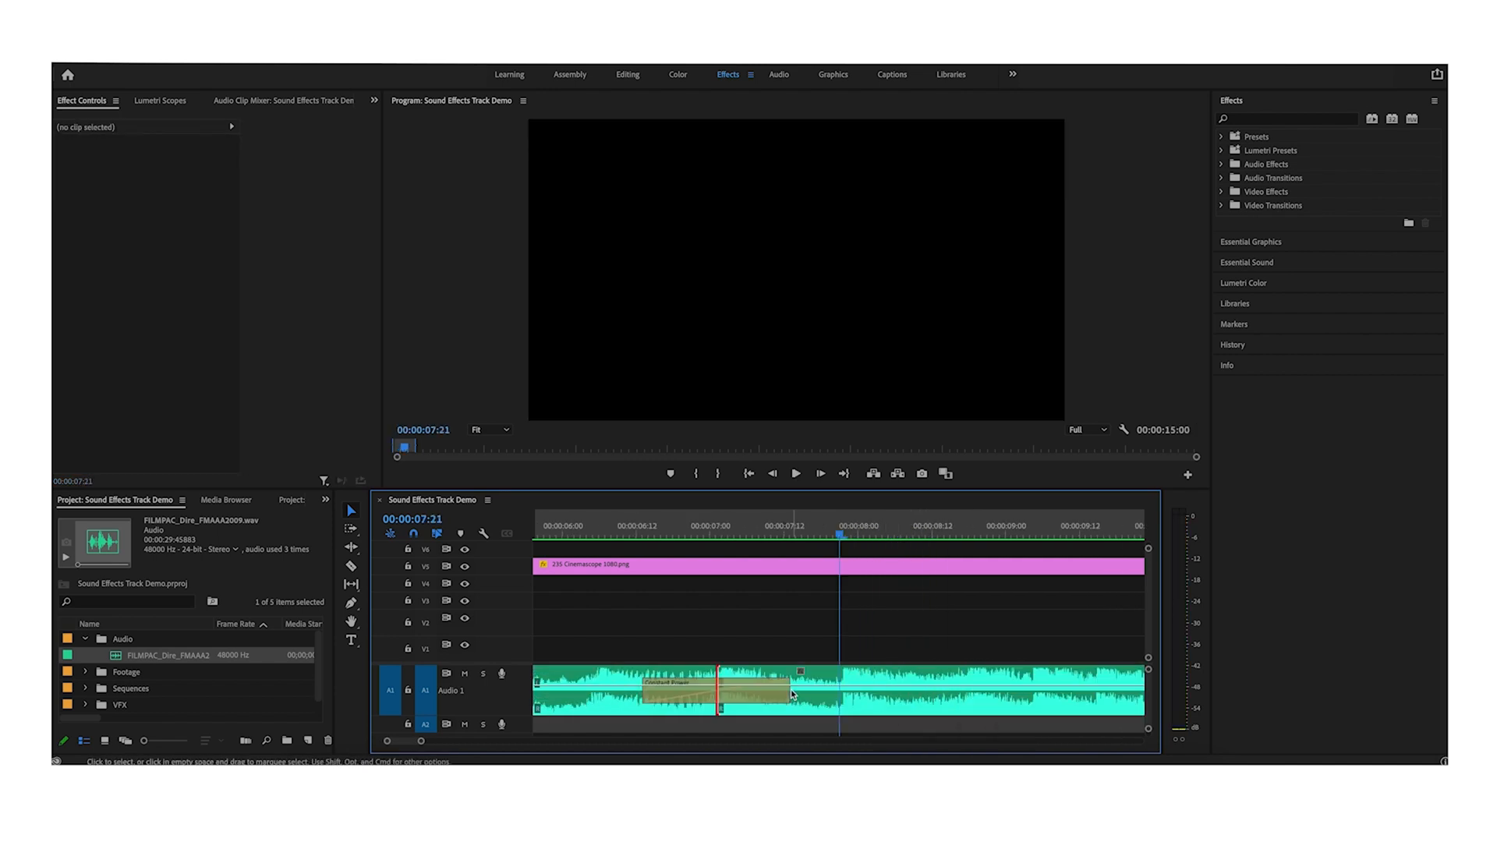
pyautogui.moveTo(786, 691); pyautogui.dragTo(707, 693)
pyautogui.click(595, 530)
pyautogui.press('space')
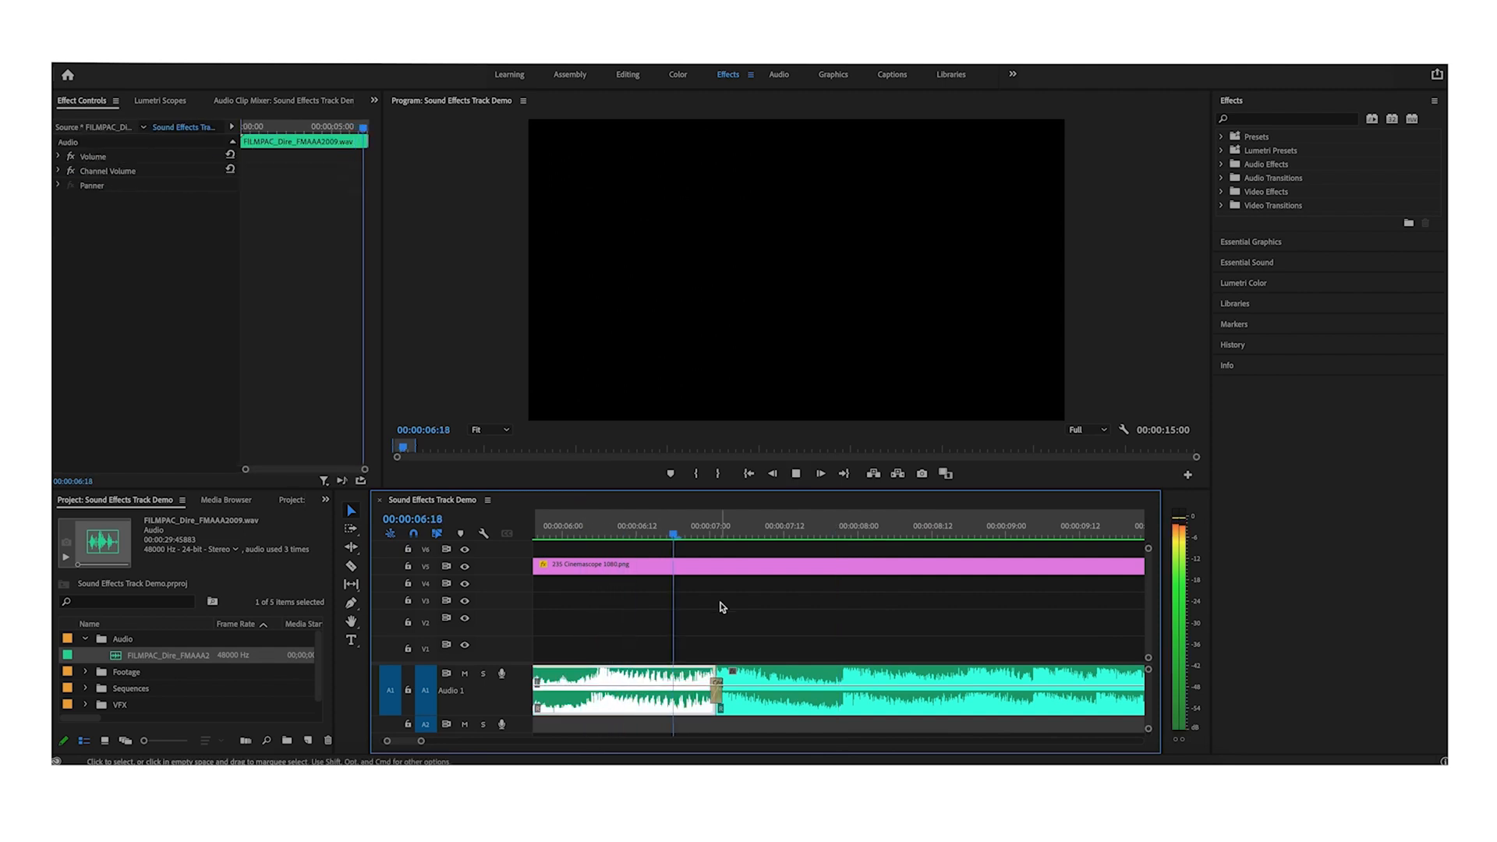
pyautogui.press('\\')
pyautogui.click(884, 628)
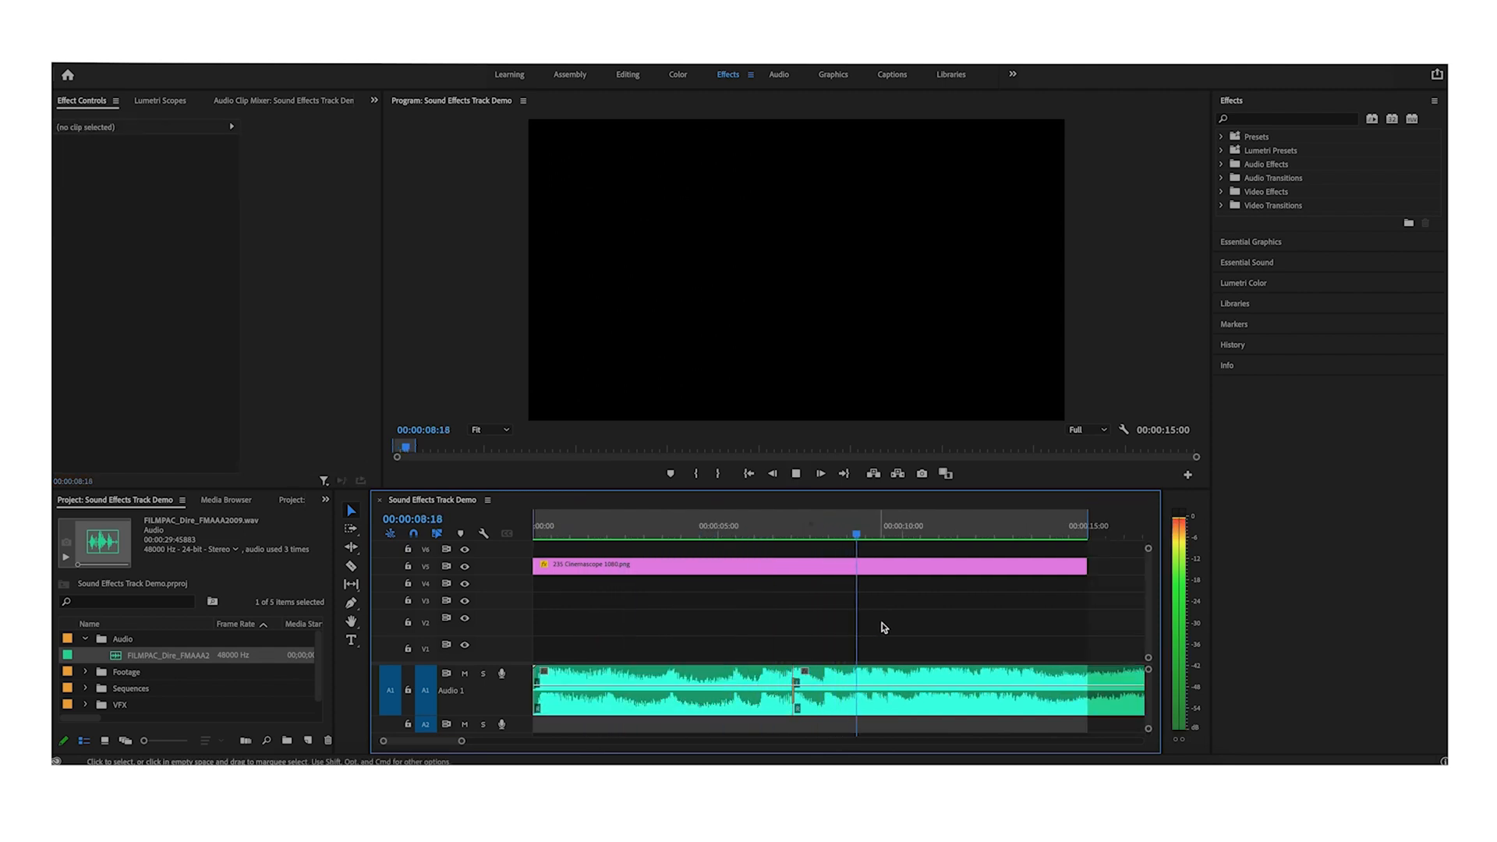
# - Cut the music clip around the final hit near the end of the track
pyautogui.press('-')
pyautogui.press('=')
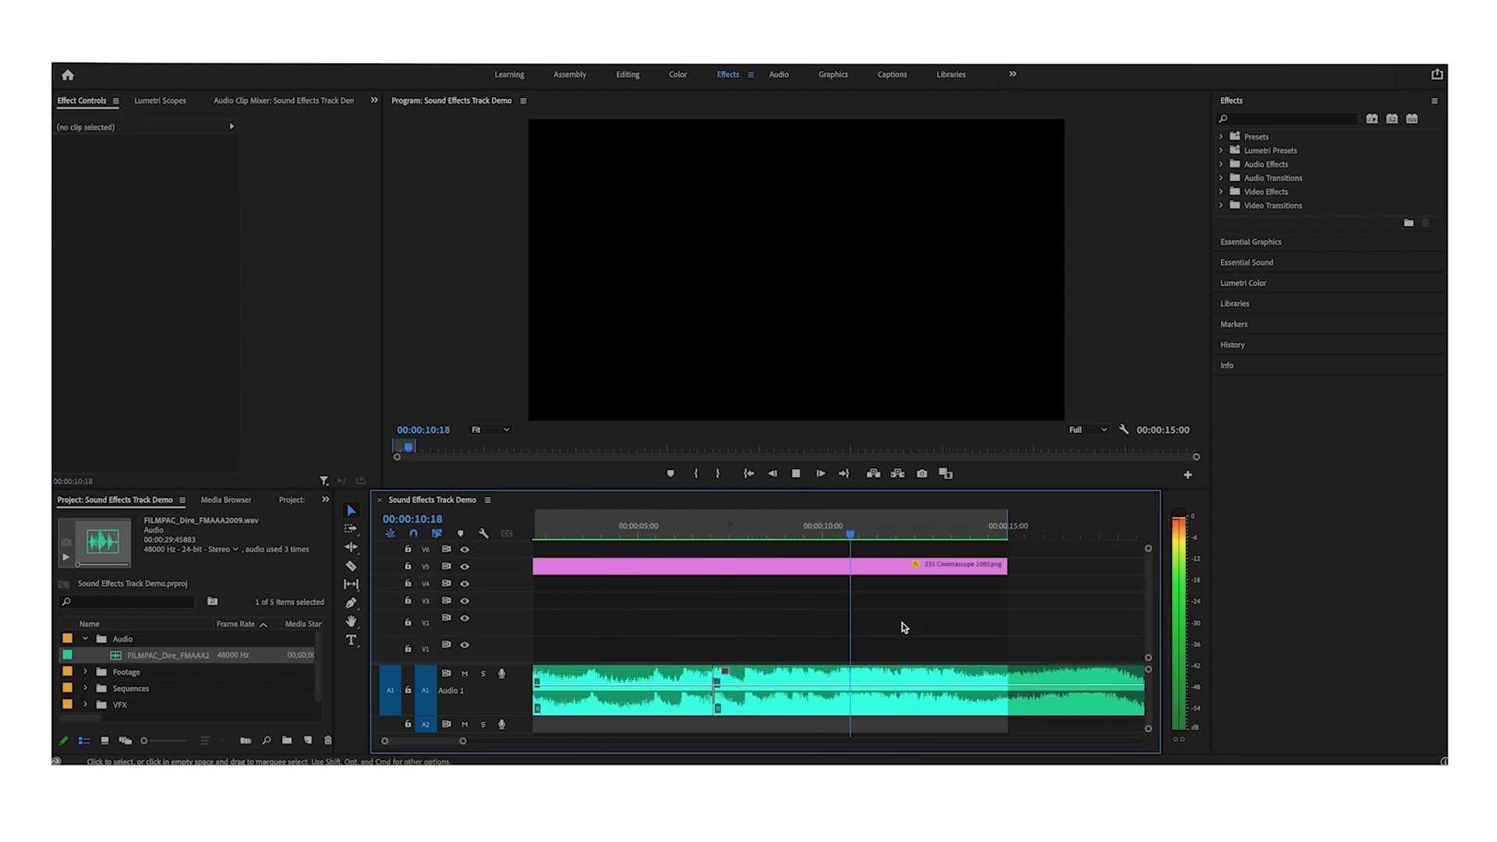
pyautogui.hscroll(2, 902, 625)
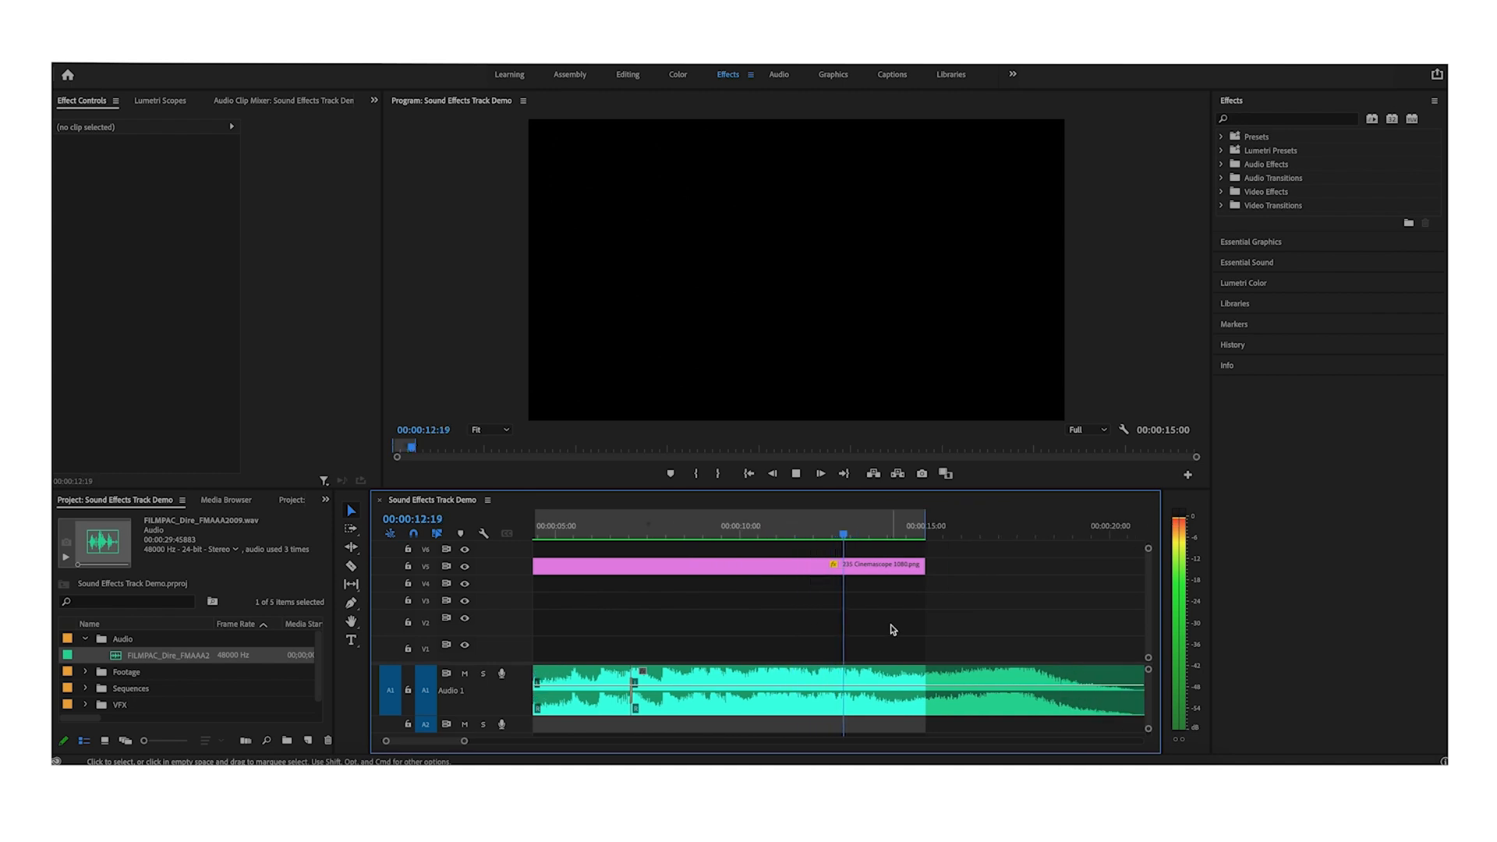
pyautogui.hscroll(2, 893, 630)
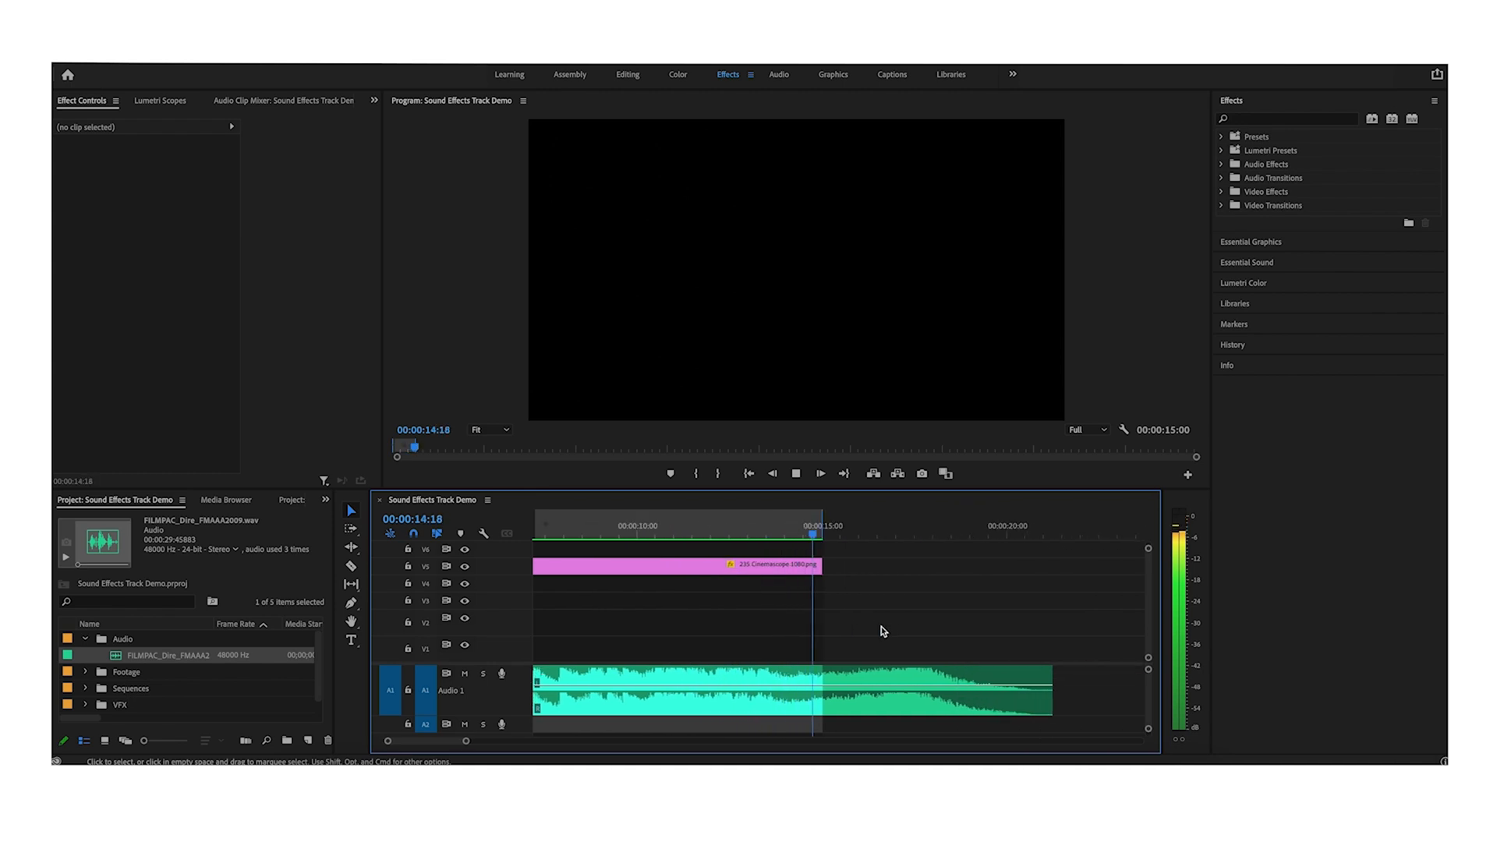
pyautogui.click(907, 648)
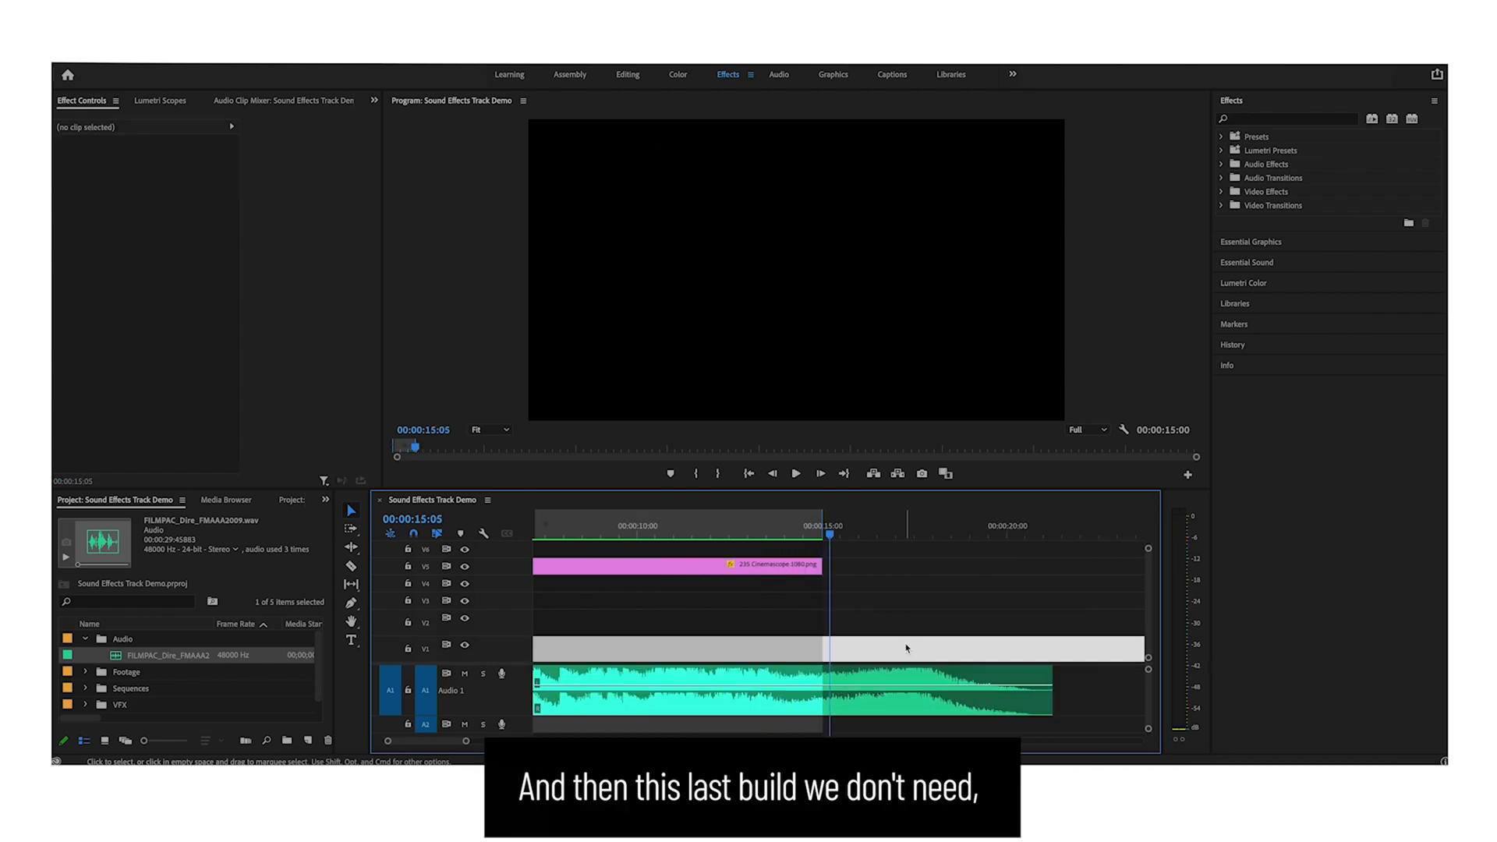
pyautogui.click(873, 535)
pyautogui.scroll(3, 908, 599)
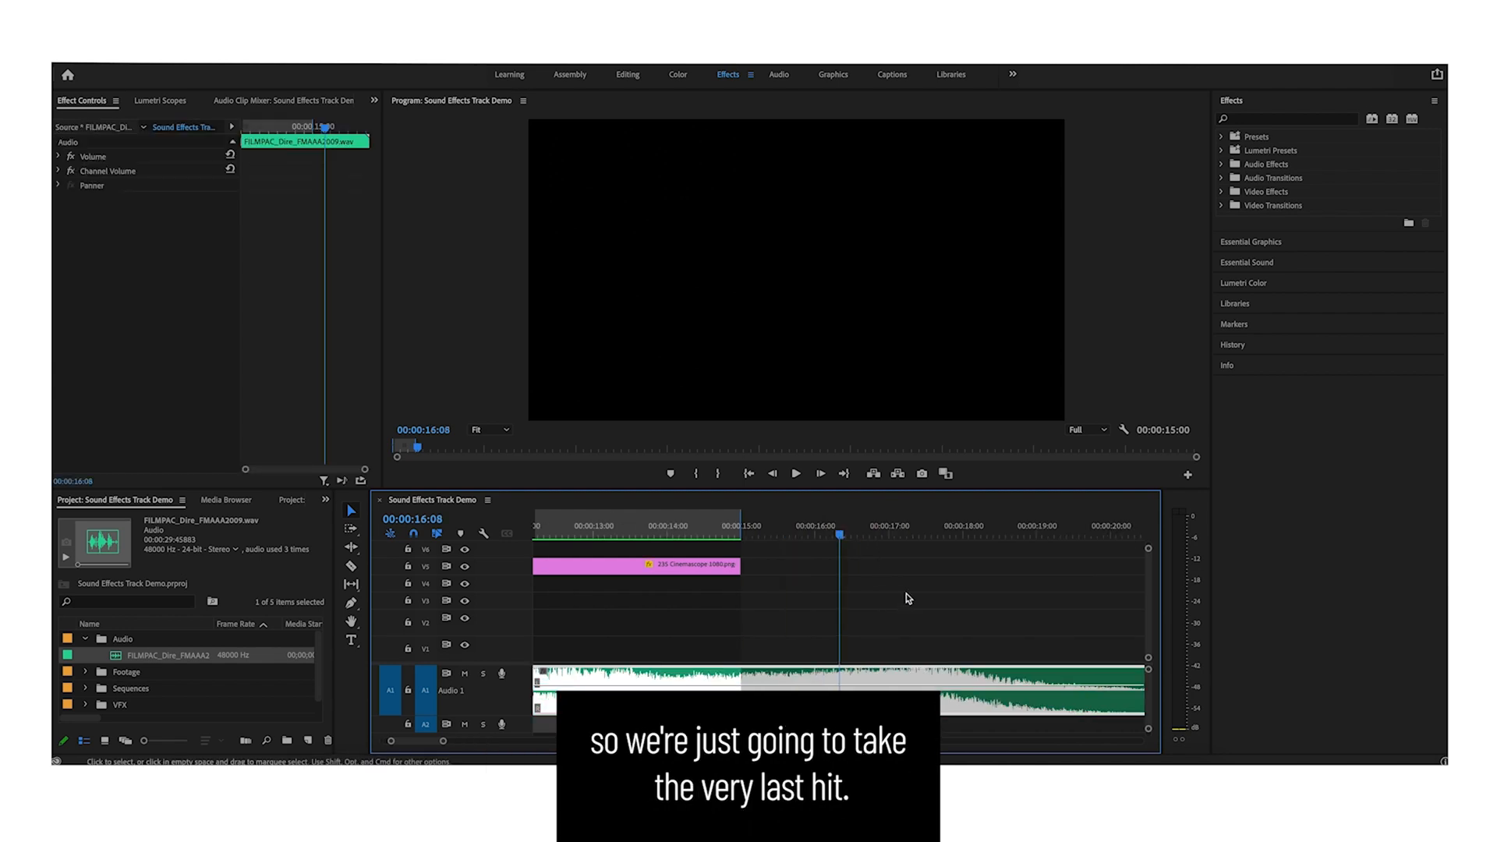
pyautogui.press('space')
pyautogui.moveTo(843, 535); pyautogui.dragTo(568, 527)
pyautogui.press('super+k')
pyautogui.press('super+k')
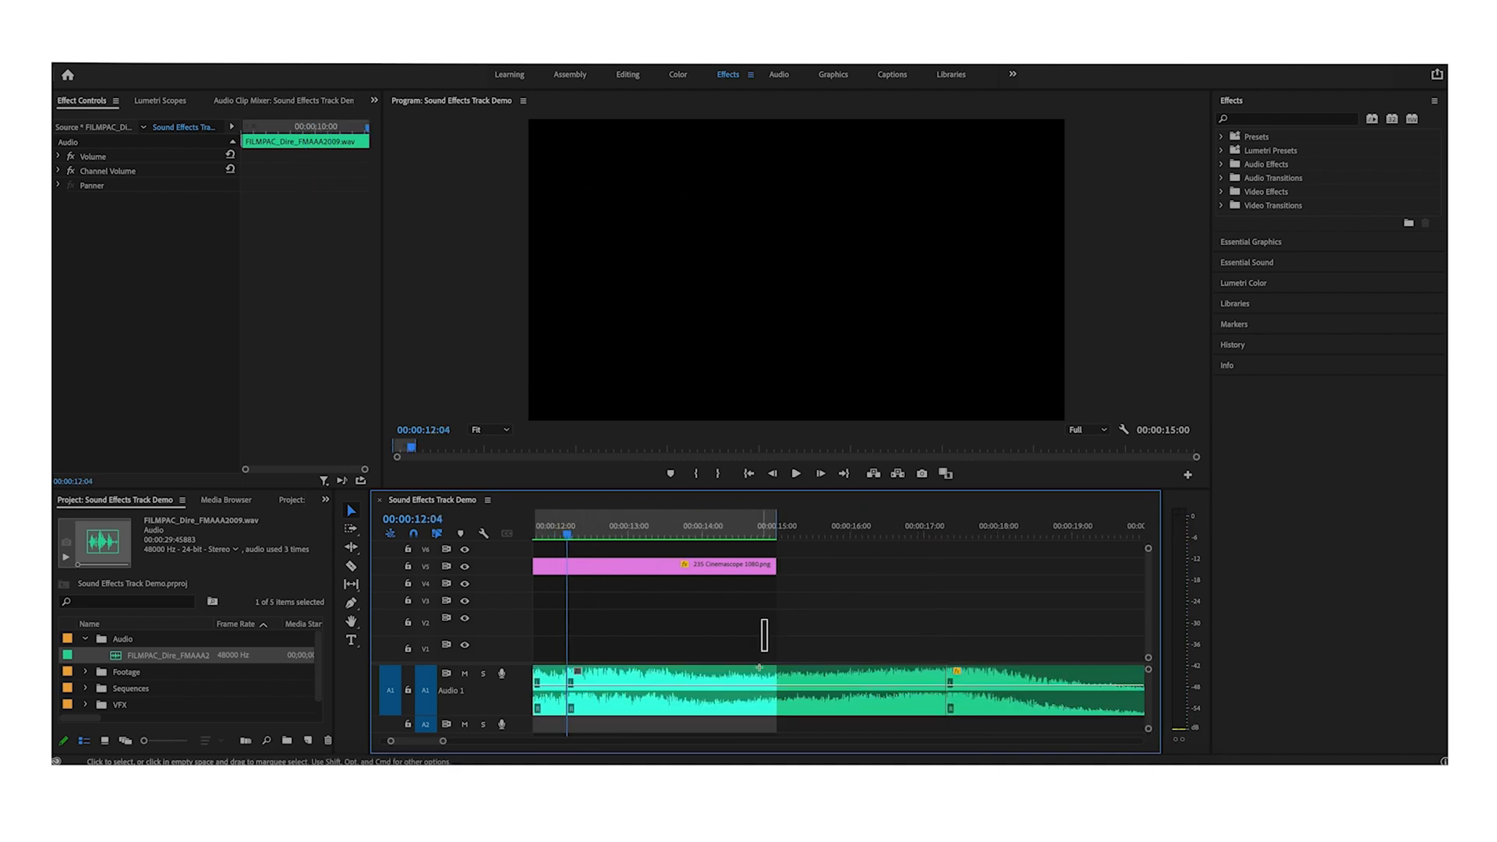
# - Slide the final-hit section of music left so it joins the earlier audio near 12 seconds
pyautogui.click(757, 697)
pyautogui.moveTo(757, 696); pyautogui.dragTo(605, 688)
pyautogui.hscroll(-3, 671, 625)
pyautogui.click(653, 524)
pyautogui.press('space')
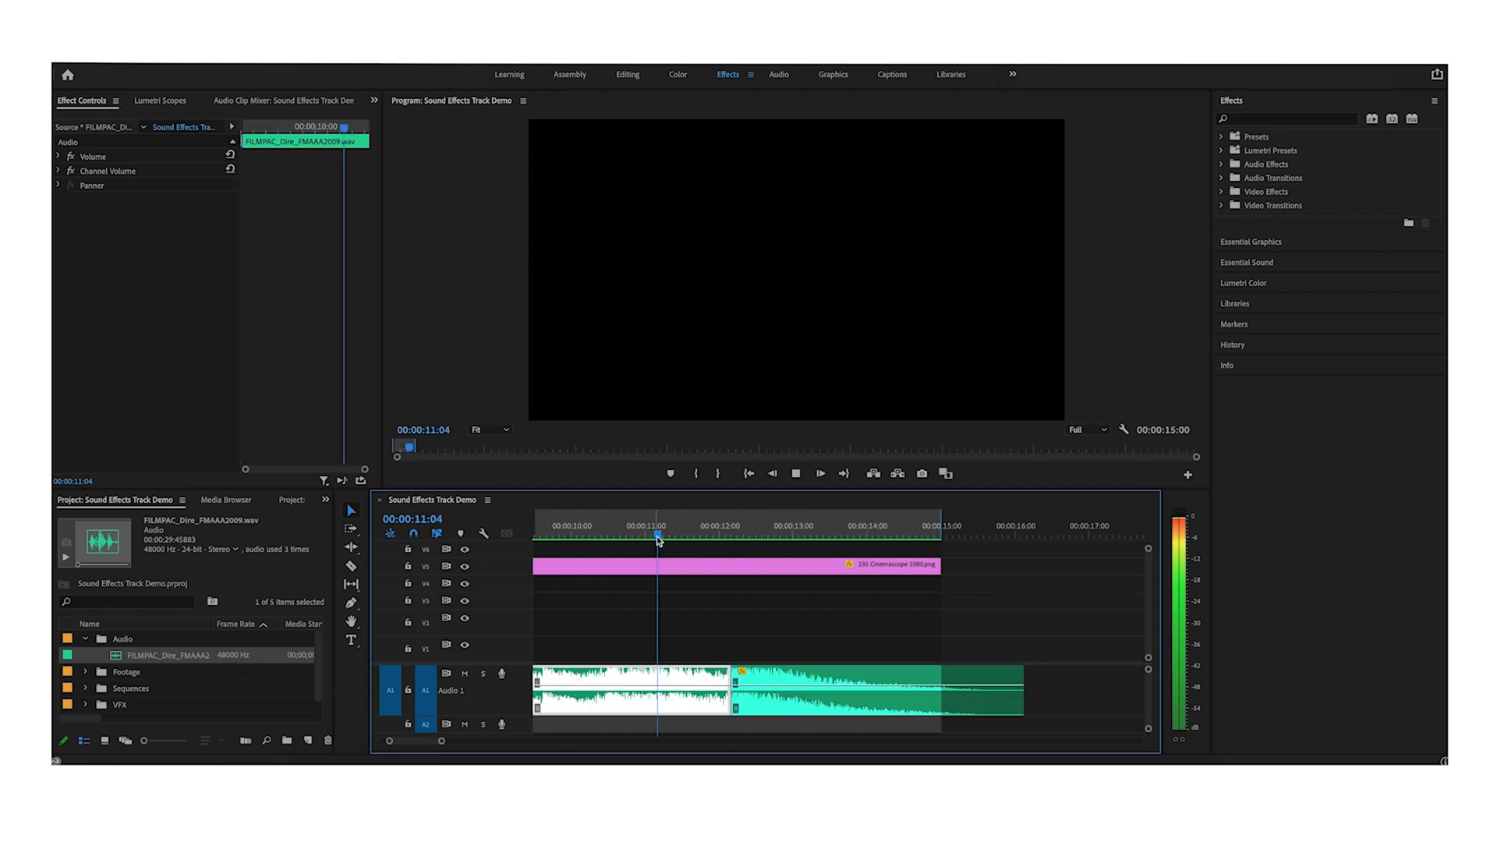
pyautogui.press('space')
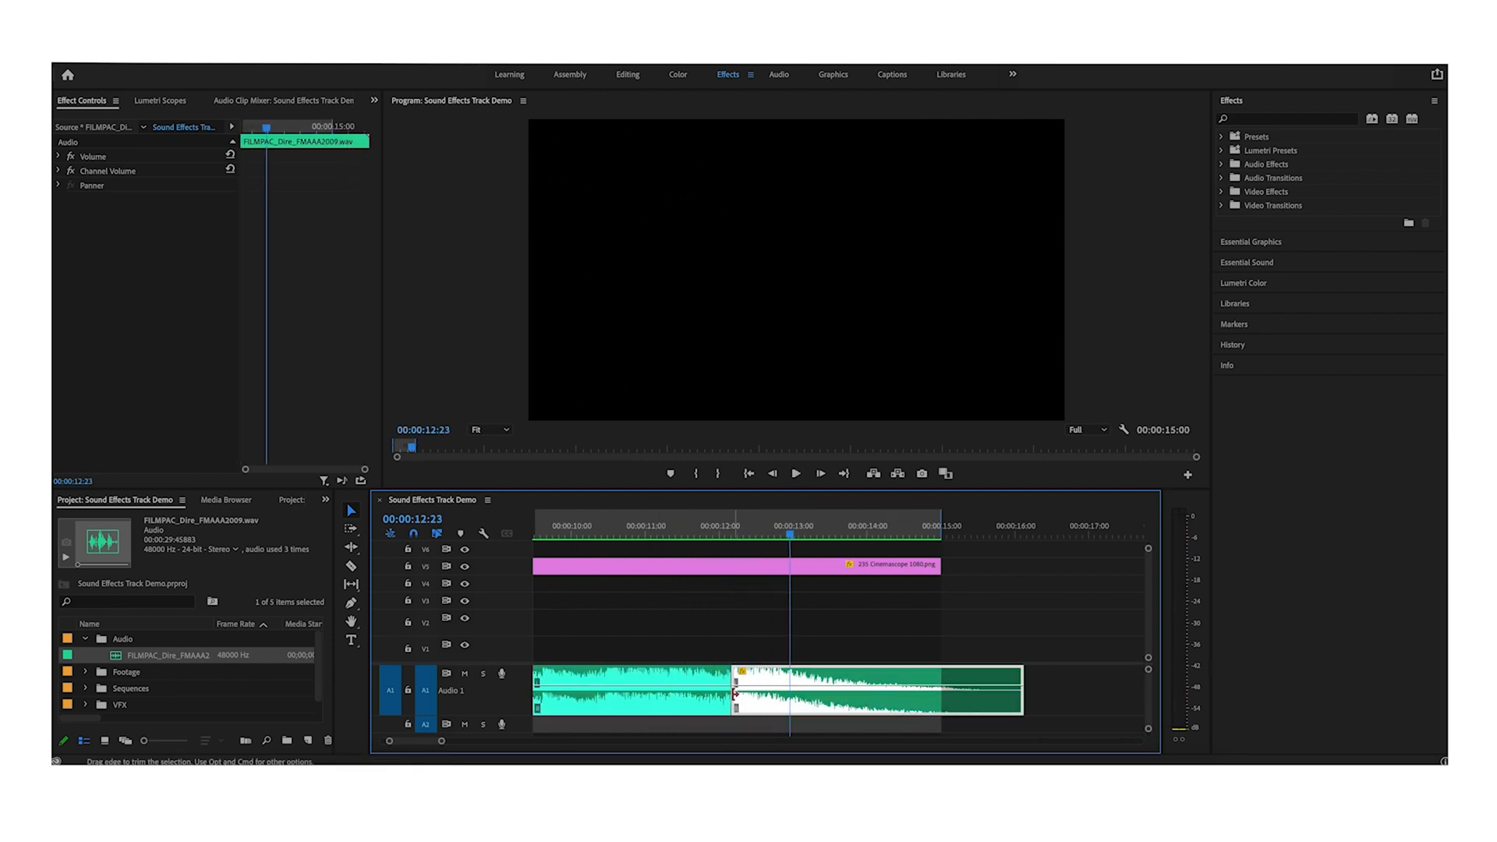
# - Apply the default audio crossfade at the new music join and shorten it
pyautogui.click(732, 695)
pyautogui.press('super+shift+d')
pyautogui.moveTo(767, 696); pyautogui.dragTo(688, 695)
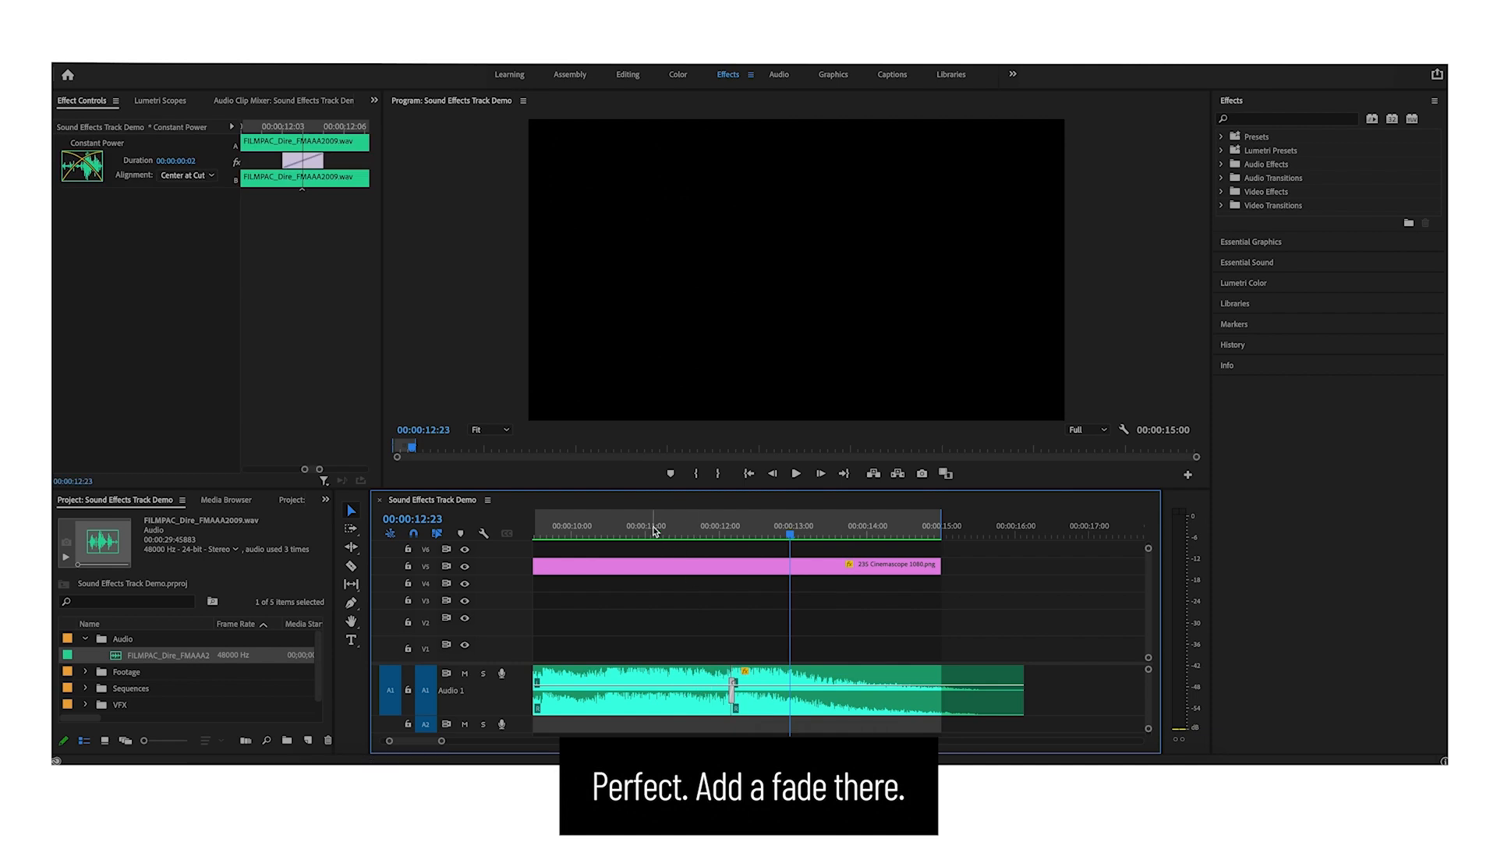
# - Trim the end of the music clip back to the 15-second mark
pyautogui.click(654, 527)
pyautogui.press('space')
pyautogui.click(782, 626)
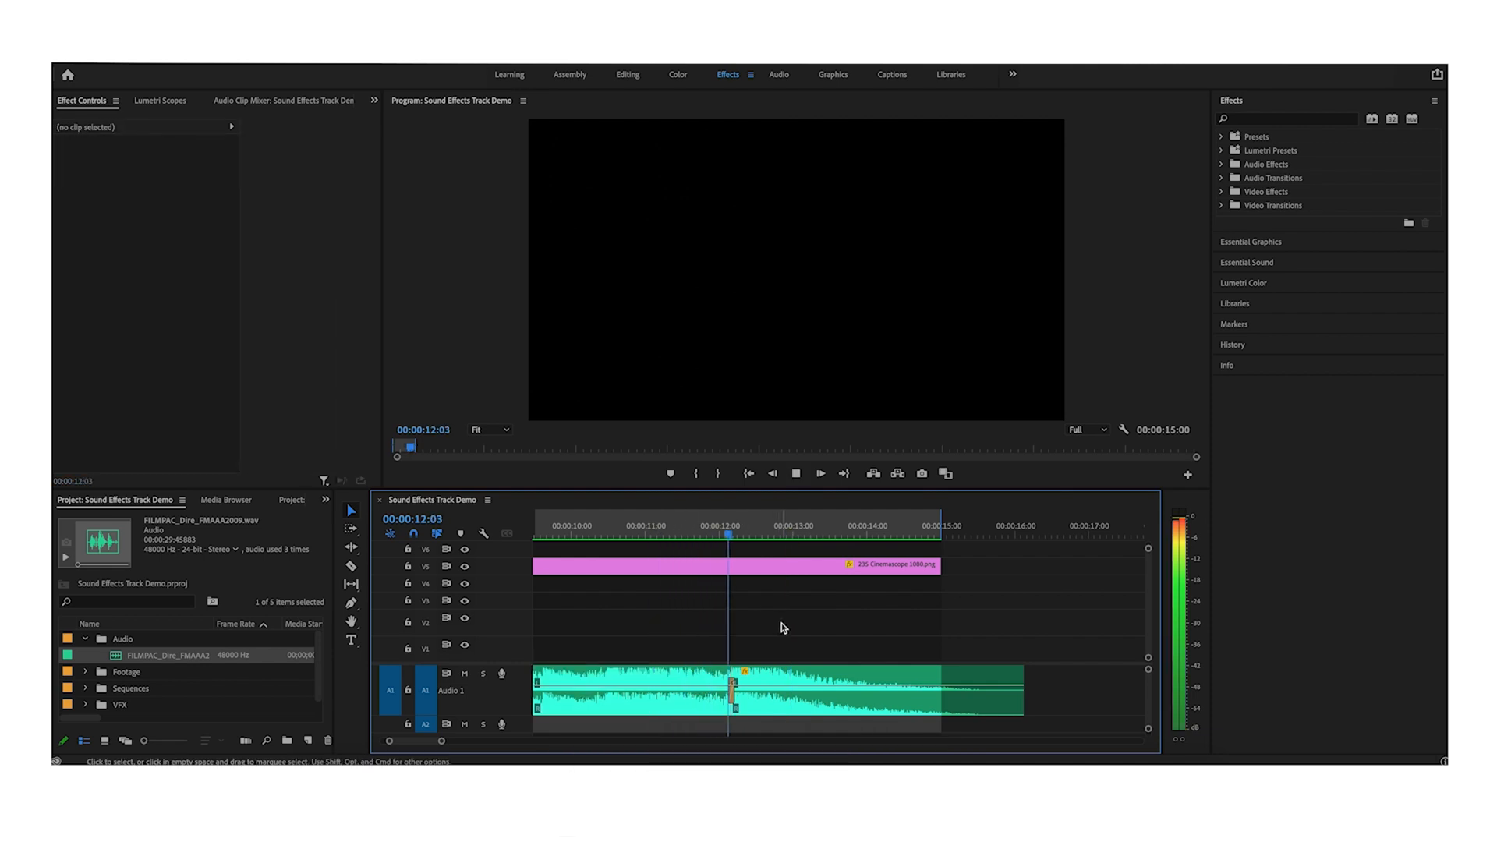
pyautogui.press('-')
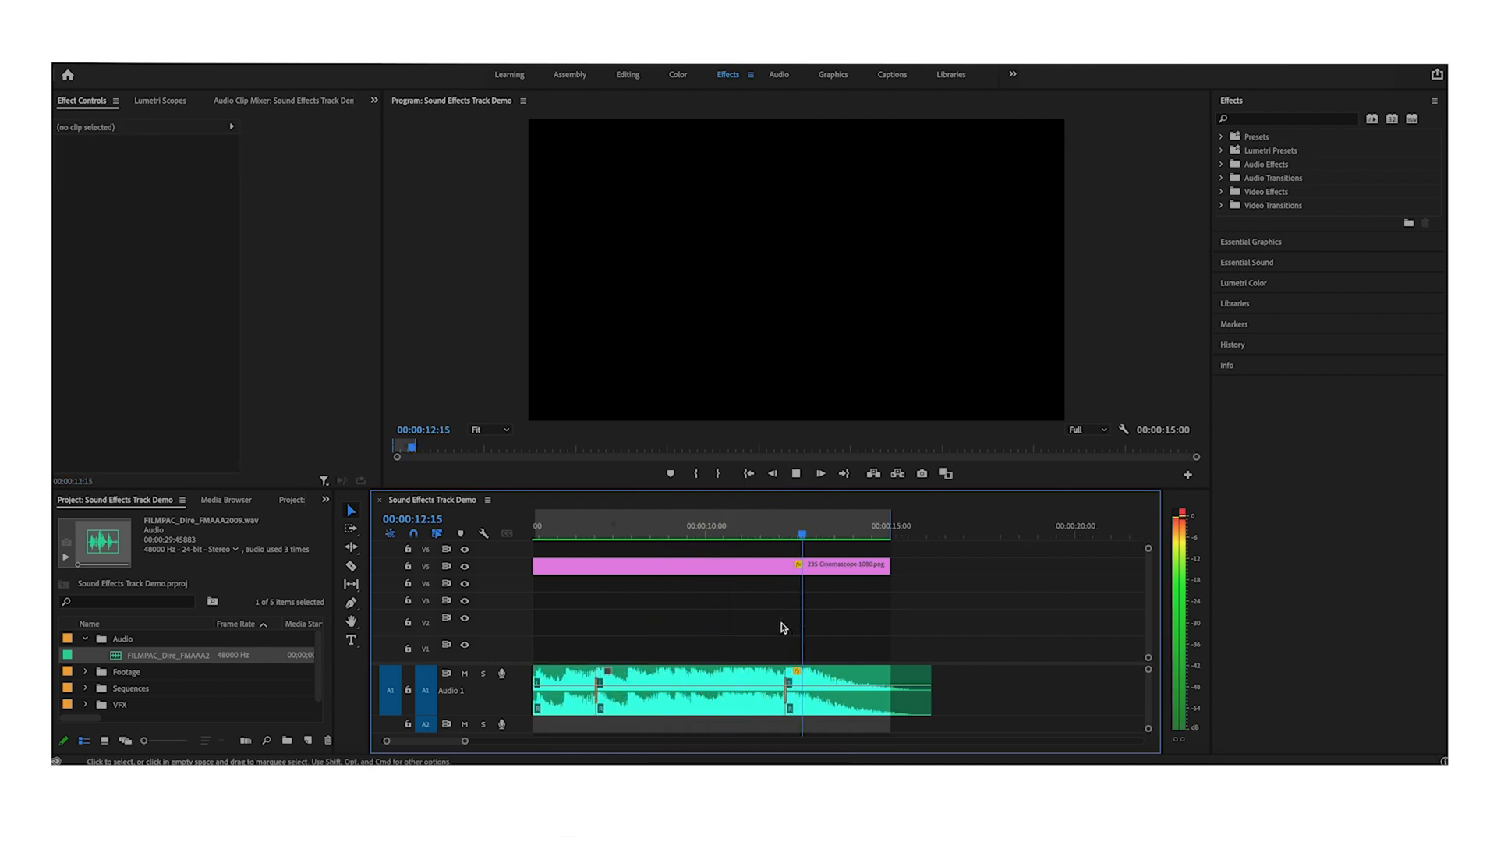
pyautogui.moveTo(930, 690); pyautogui.dragTo(891, 674)
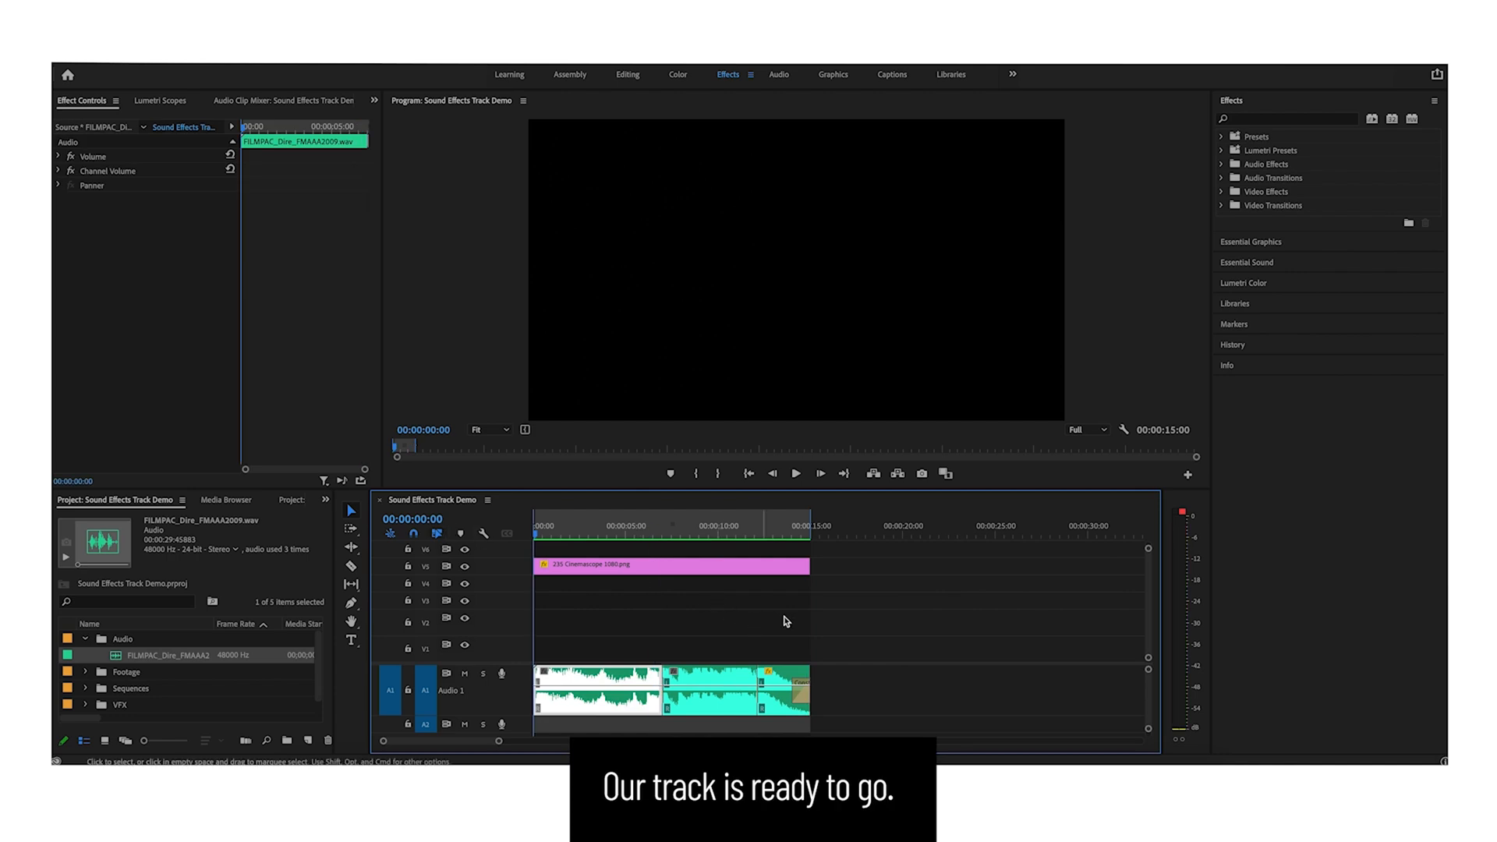
# - Add the FP011717MD05.mp4 shot from the Footage bin to the start of the video track and preview it
pyautogui.click(88, 675)
pyautogui.scroll(-2, 160, 683)
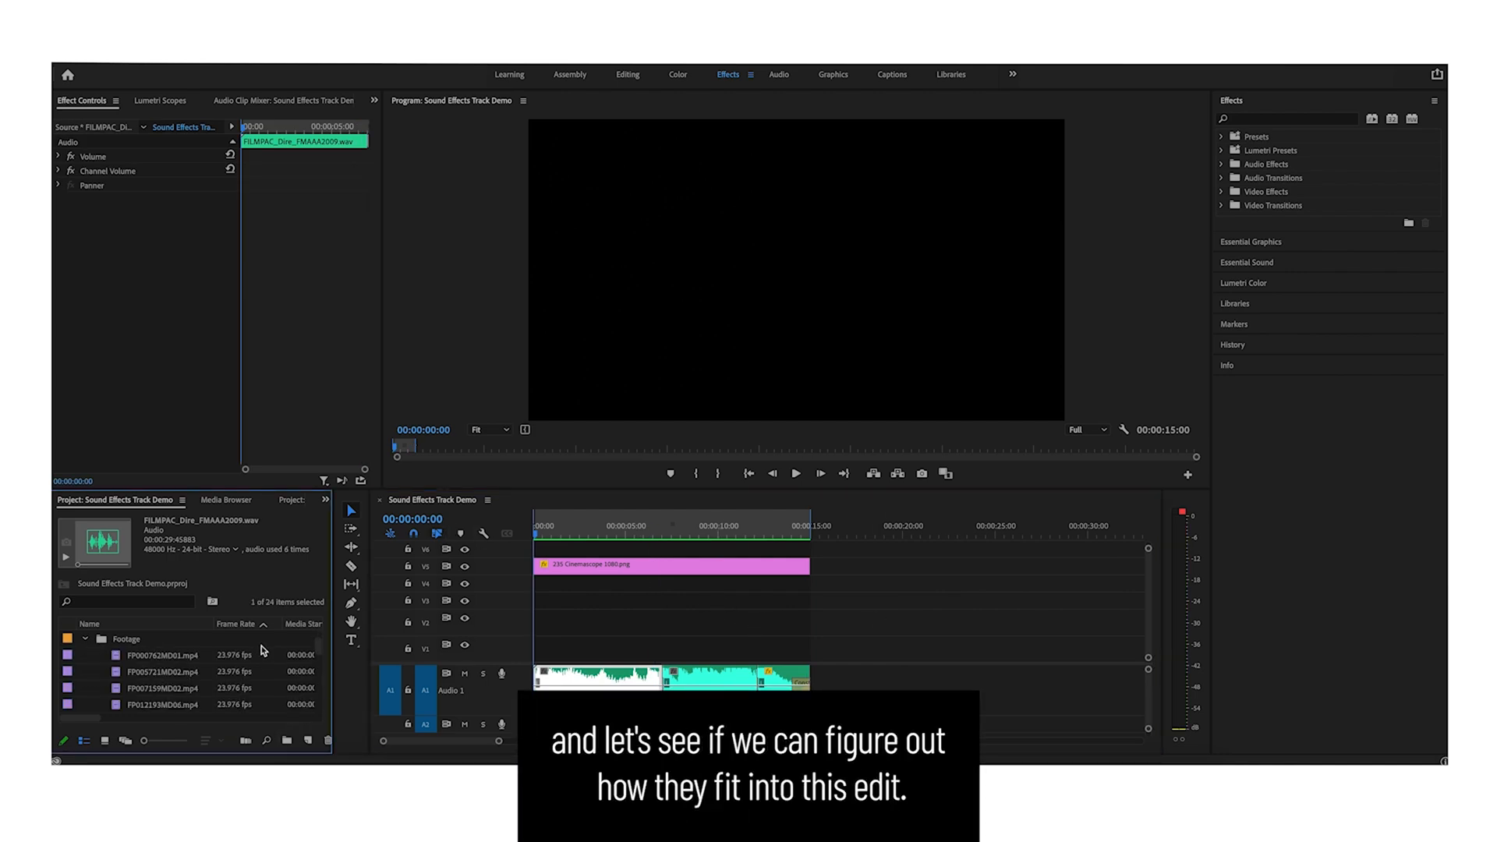
pyautogui.click(173, 659)
pyautogui.click(166, 672)
pyautogui.click(165, 687)
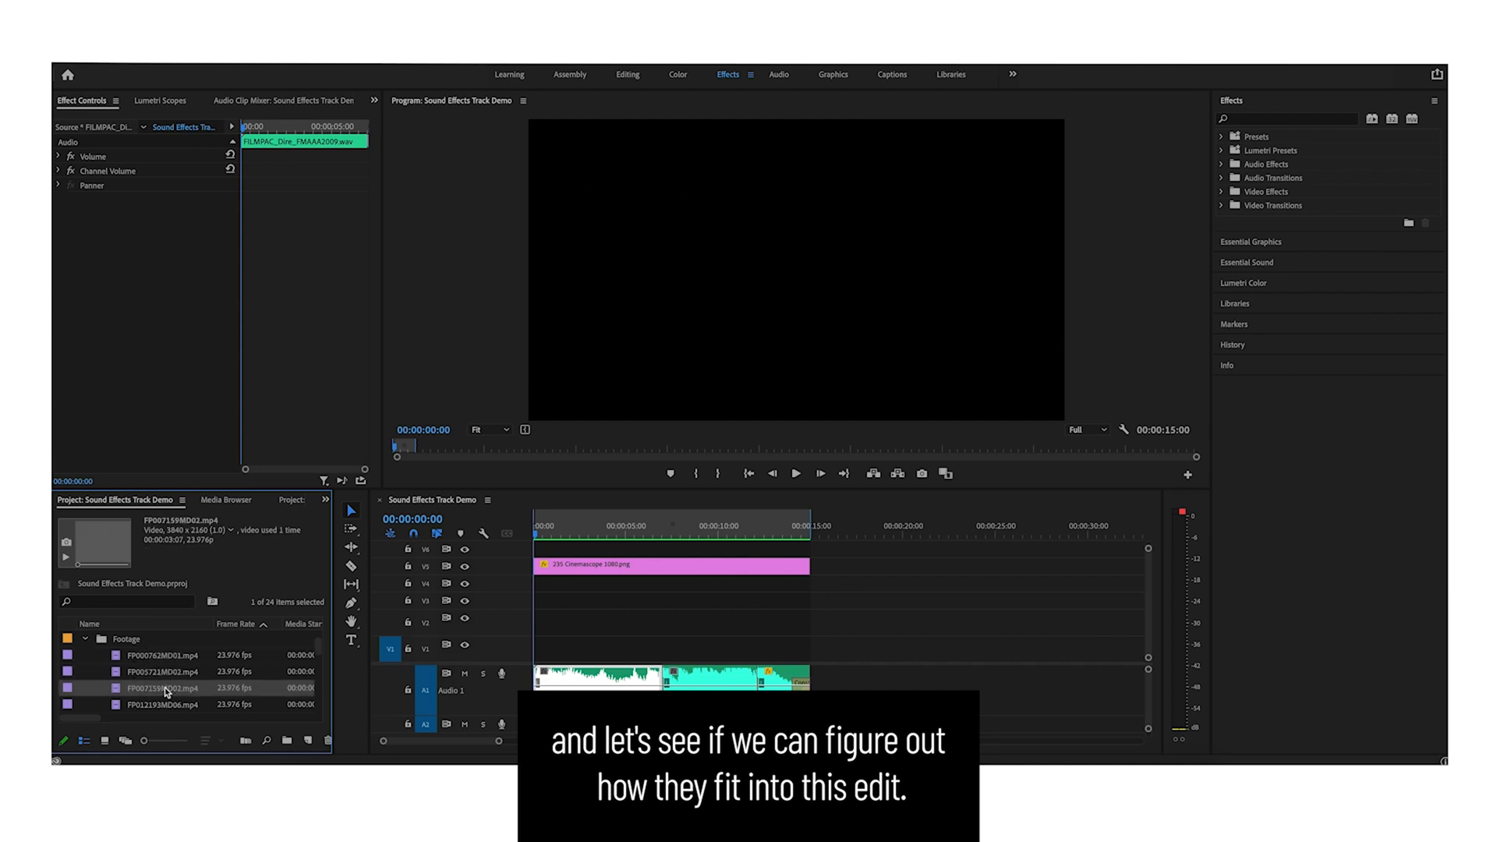
pyautogui.scroll(-1, 166, 690)
pyautogui.click(164, 691)
pyautogui.scroll(-1, 163, 692)
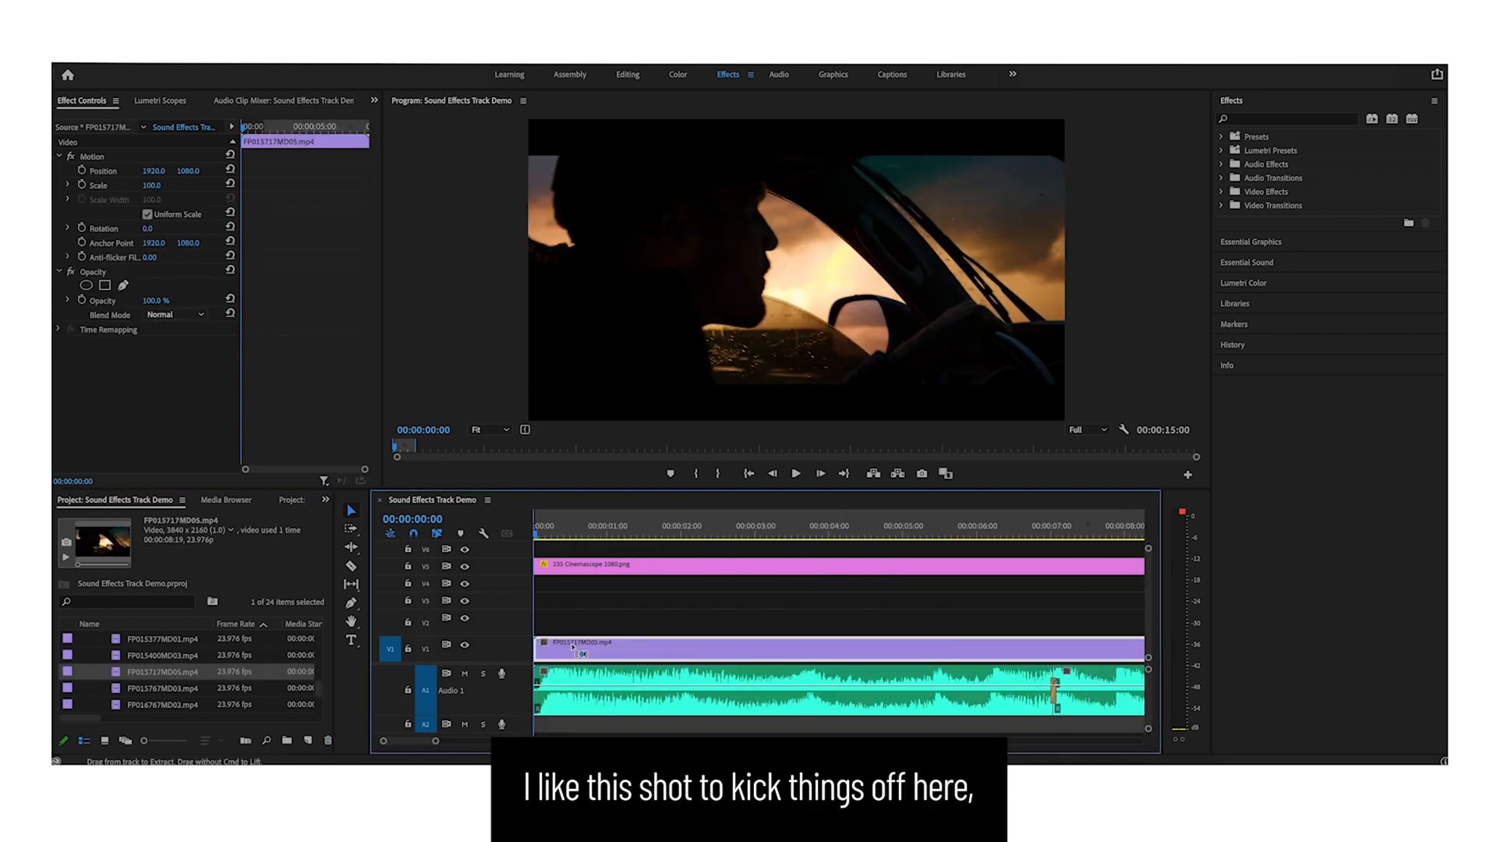
pyautogui.click(600, 626)
pyautogui.moveTo(576, 533); pyautogui.dragTo(487, 535)
pyautogui.press('space')
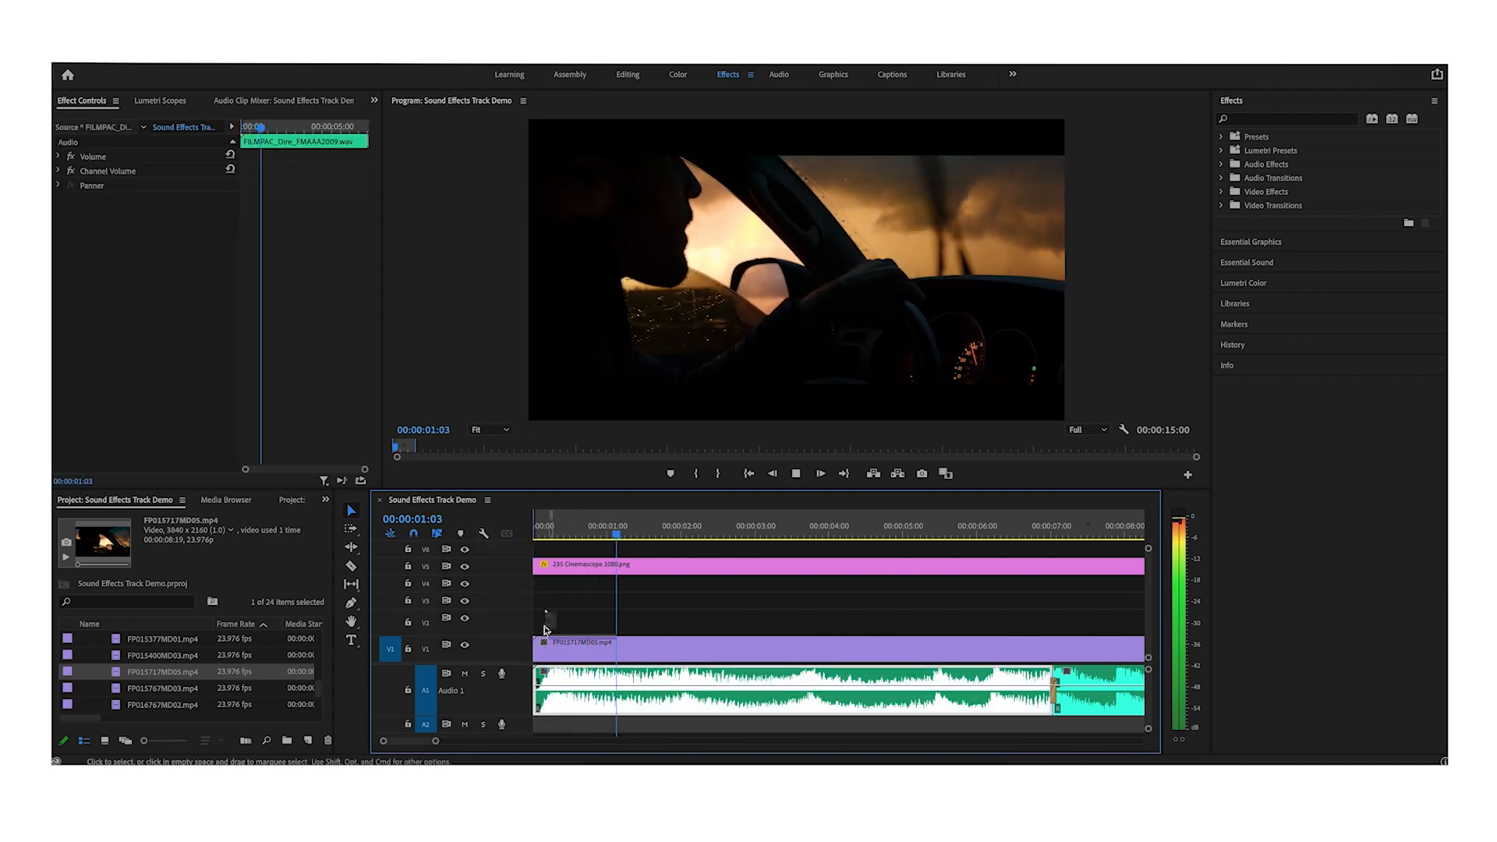
pyautogui.press('space')
# - Add a short Cross Dissolve fade-in at the start of the opening shot
pyautogui.click(536, 649)
pyautogui.press('super+d')
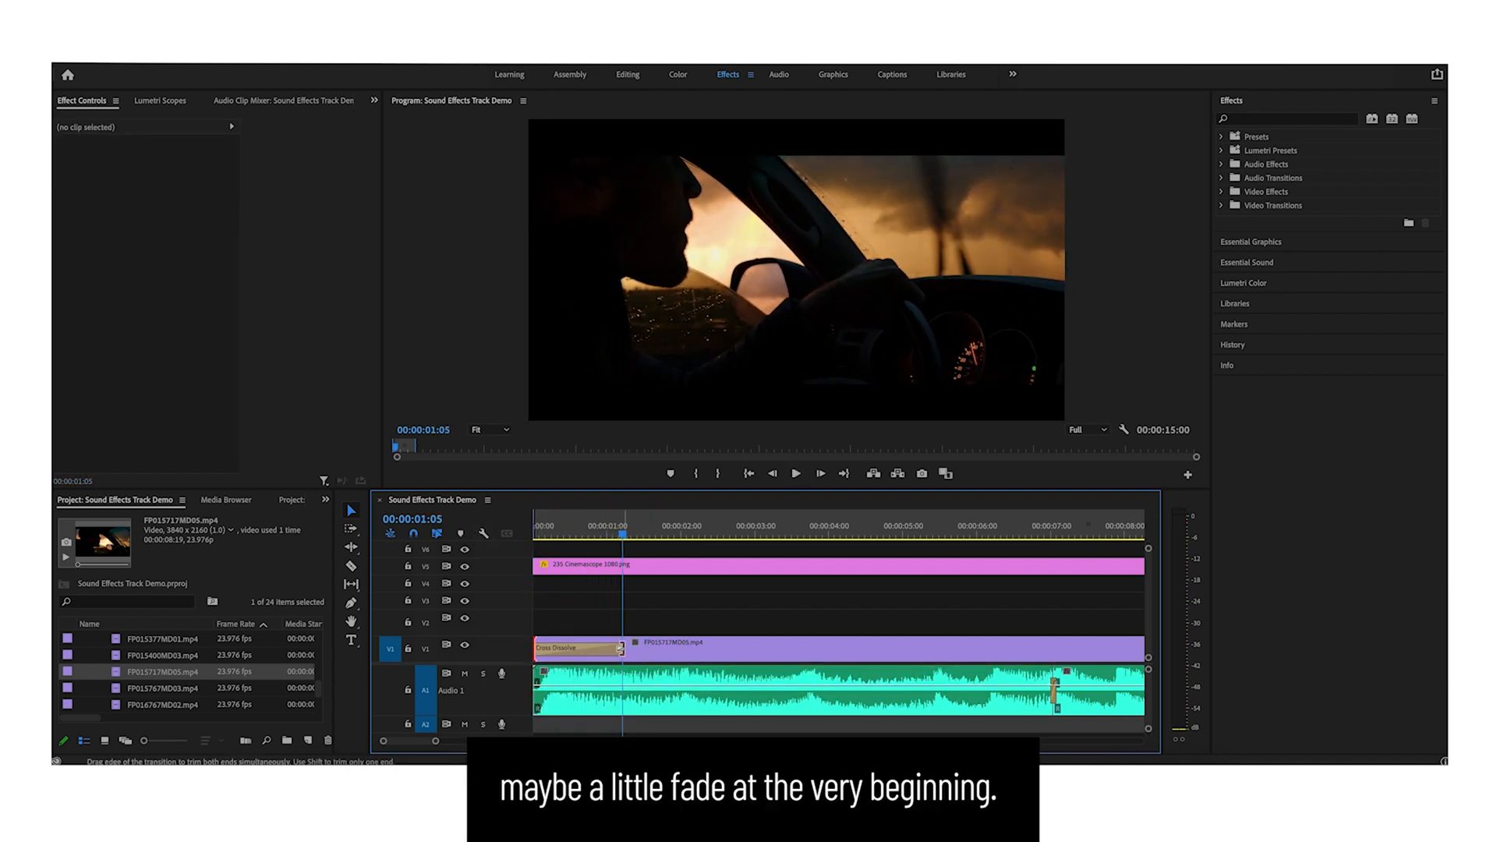
pyautogui.moveTo(621, 648); pyautogui.dragTo(541, 648)
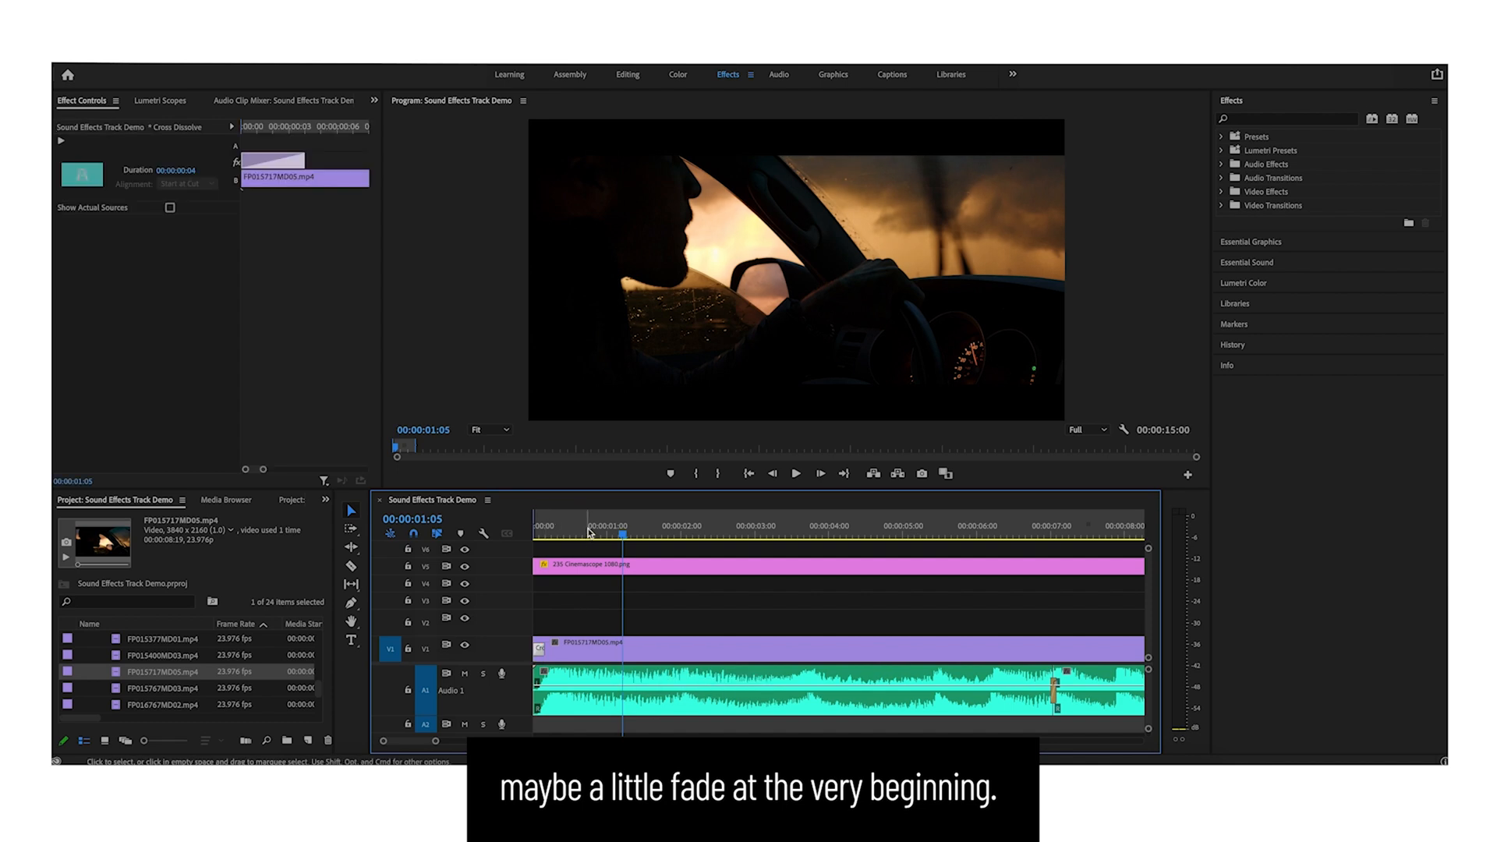
pyautogui.moveTo(590, 533); pyautogui.dragTo(472, 535)
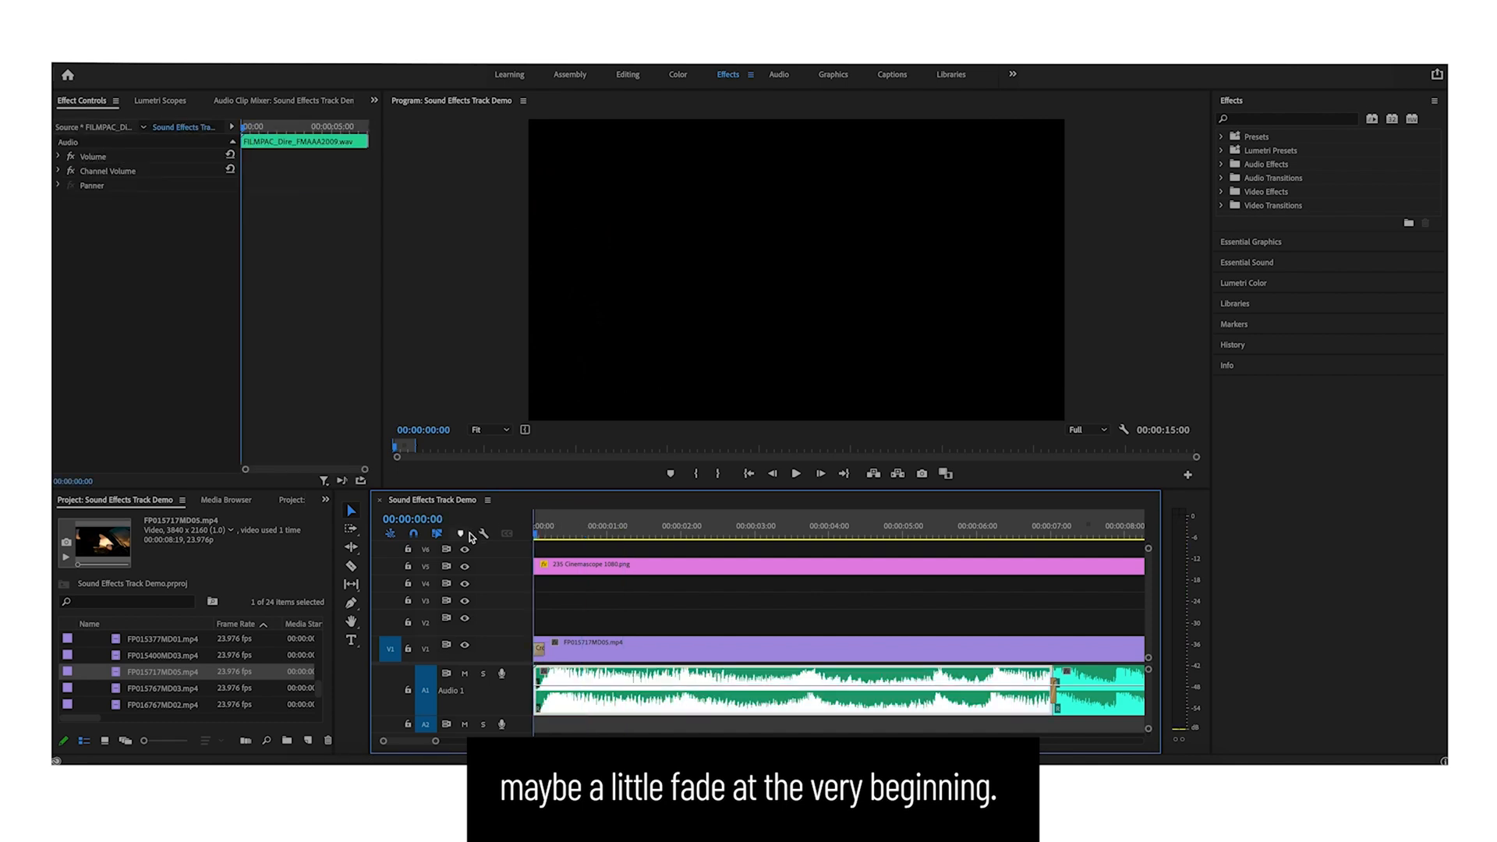
pyautogui.press('space')
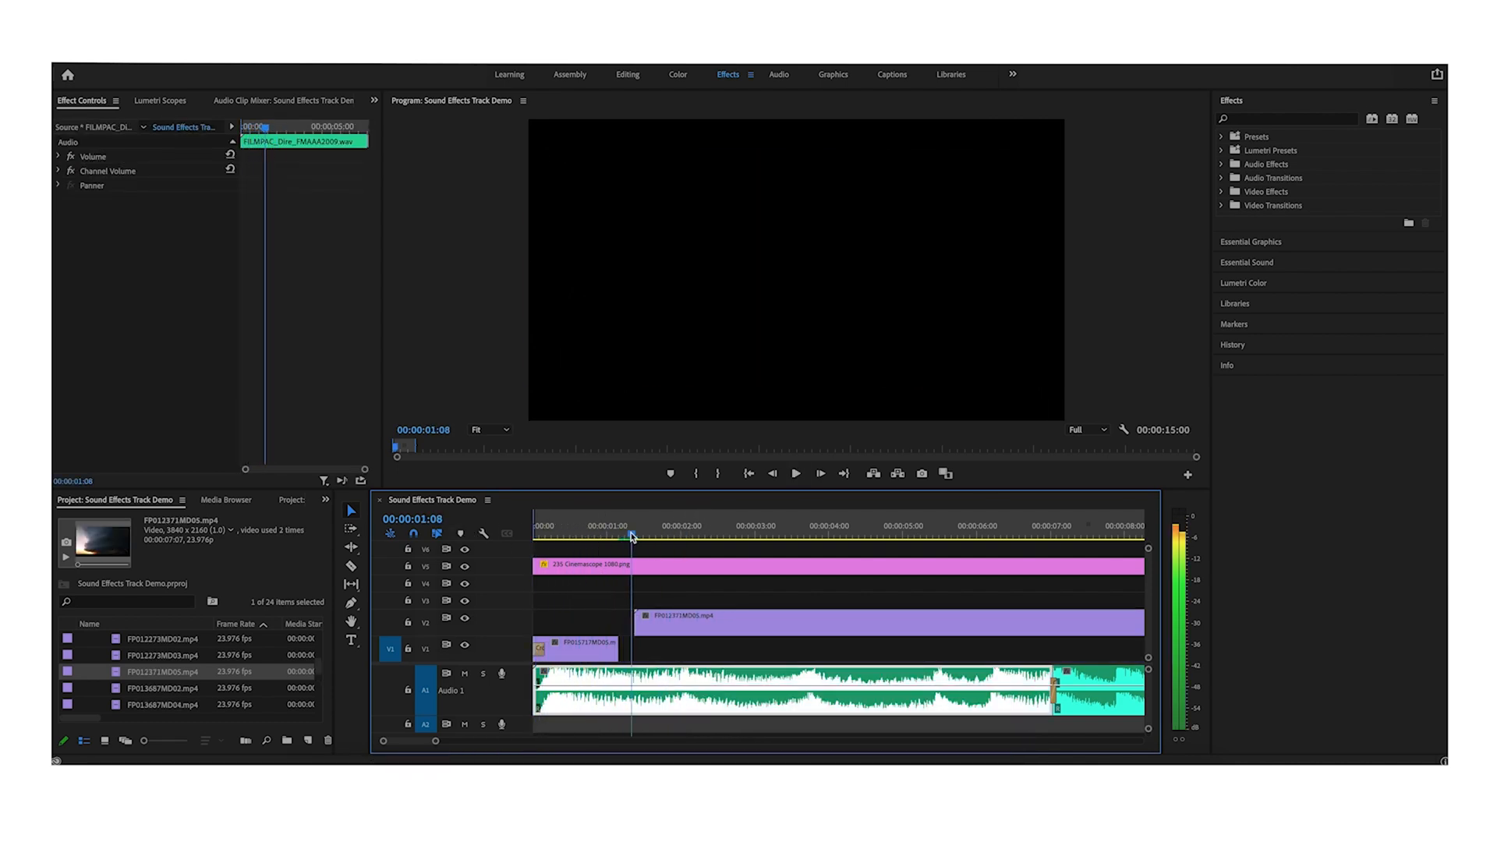
# - Place the FP012371MD05.mp4 storm shot on the track above, starting after the opening shot, and select it
pyautogui.moveTo(632, 536); pyautogui.dragTo(789, 538)
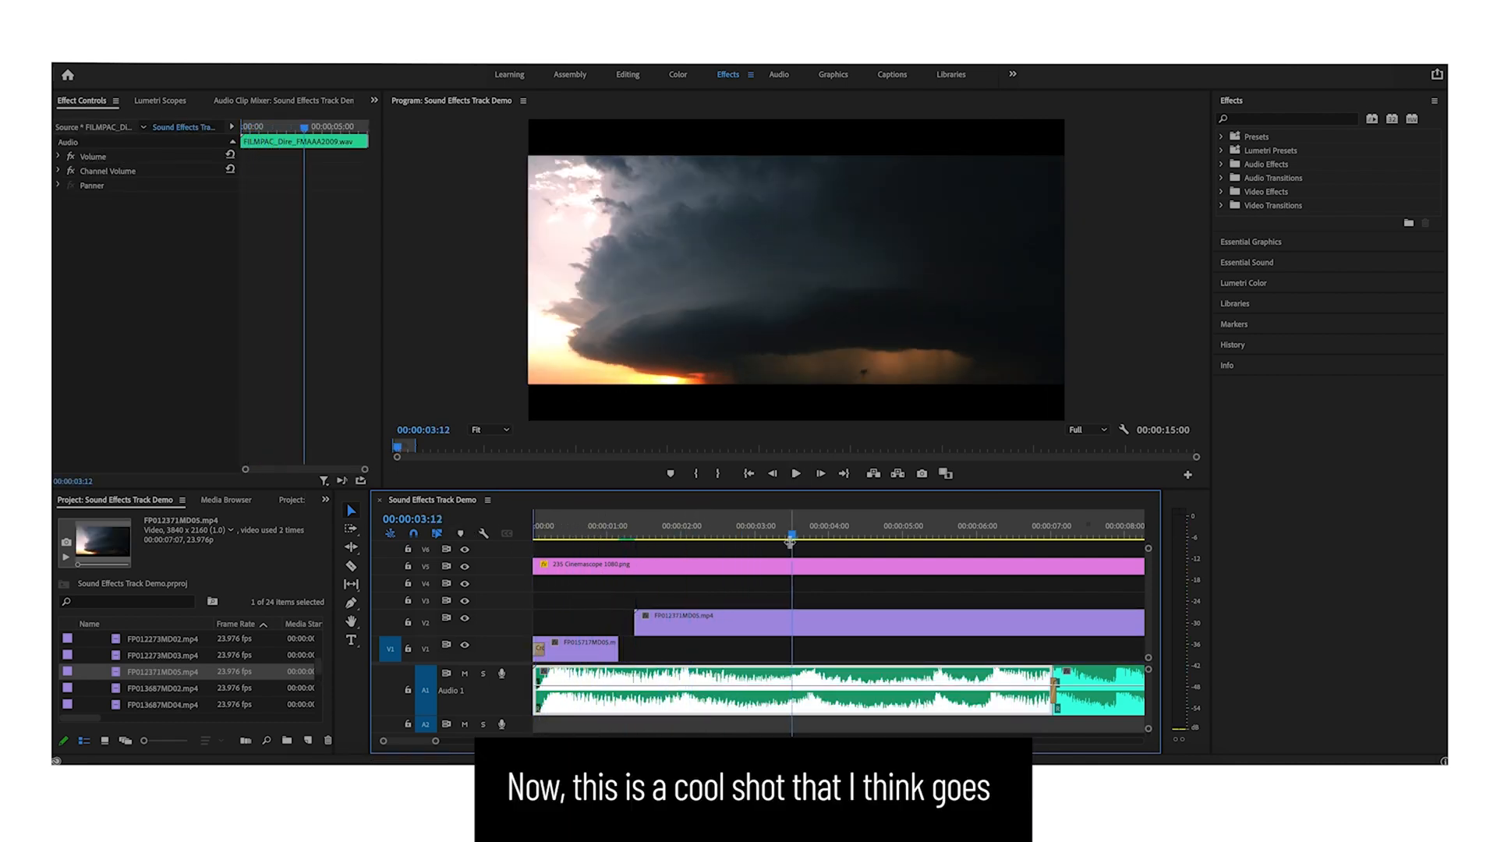
pyautogui.press('\\')
pyautogui.moveTo(575, 536); pyautogui.dragTo(693, 536)
pyautogui.click(704, 608)
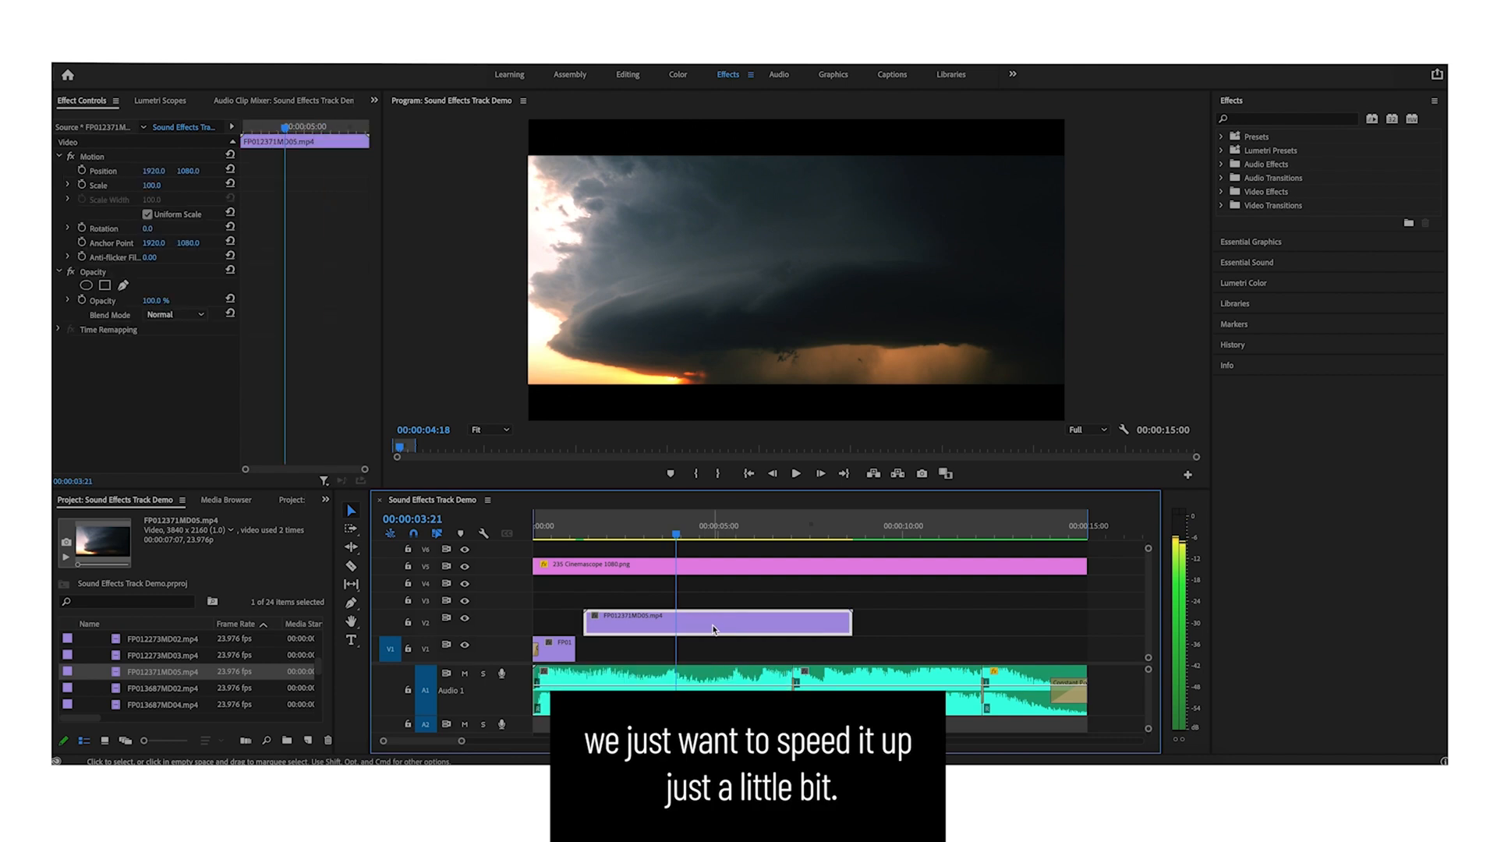
# - Speed up the storm clip using Clip Speed / Duration
pyautogui.rightClick(711, 616)
pyautogui.click(756, 485)
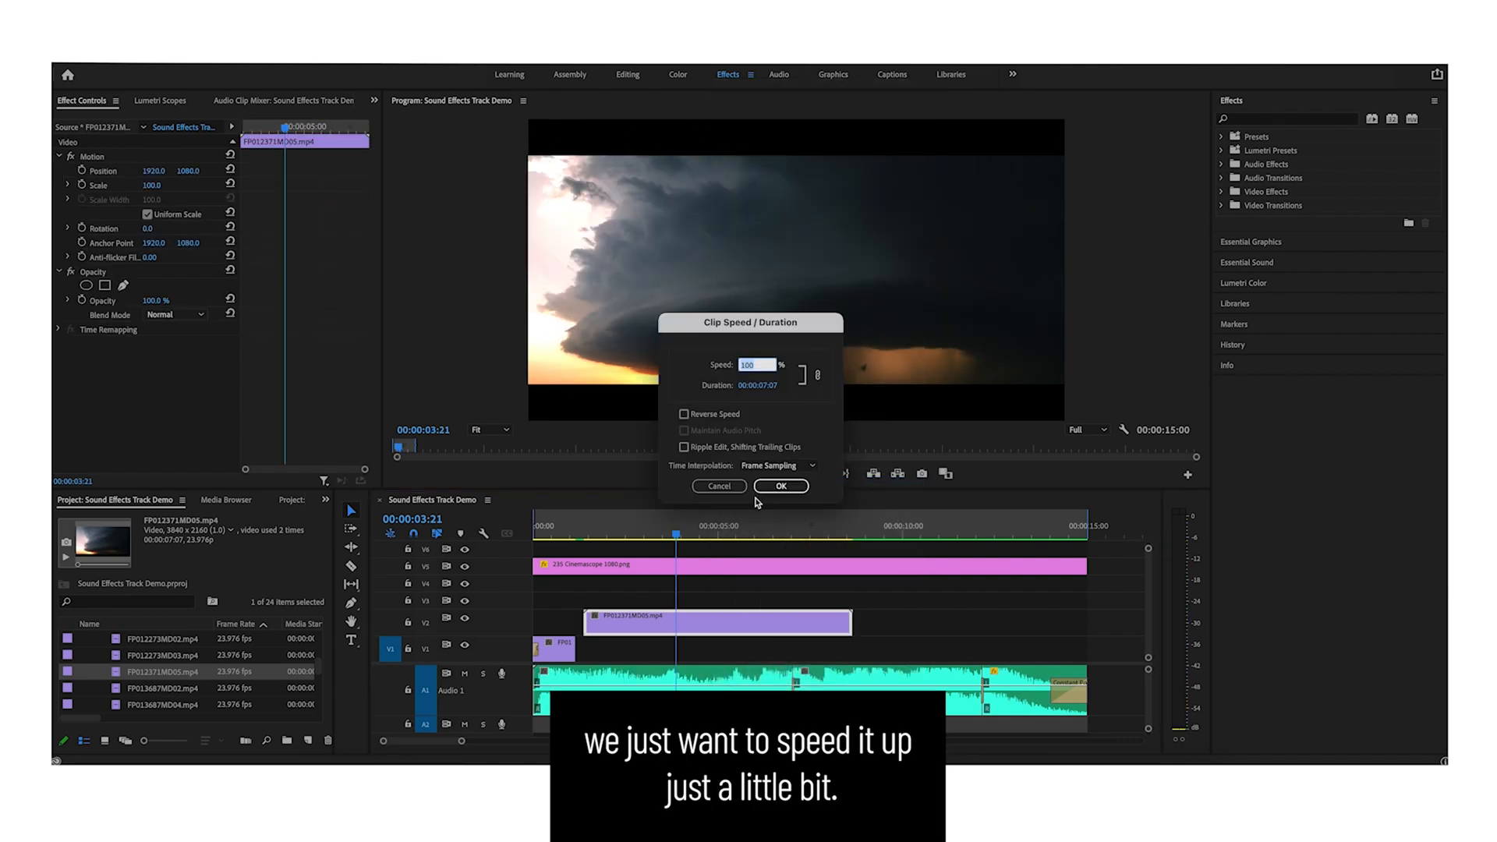
pyautogui.press('Return')
# - Move the storm clip down onto the main video track right after the opening shot
pyautogui.moveTo(586, 537)
pyautogui.mouseDown()
pyautogui.moveTo(569, 537)
pyautogui.moveTo(615, 538)
pyautogui.mouseUp()
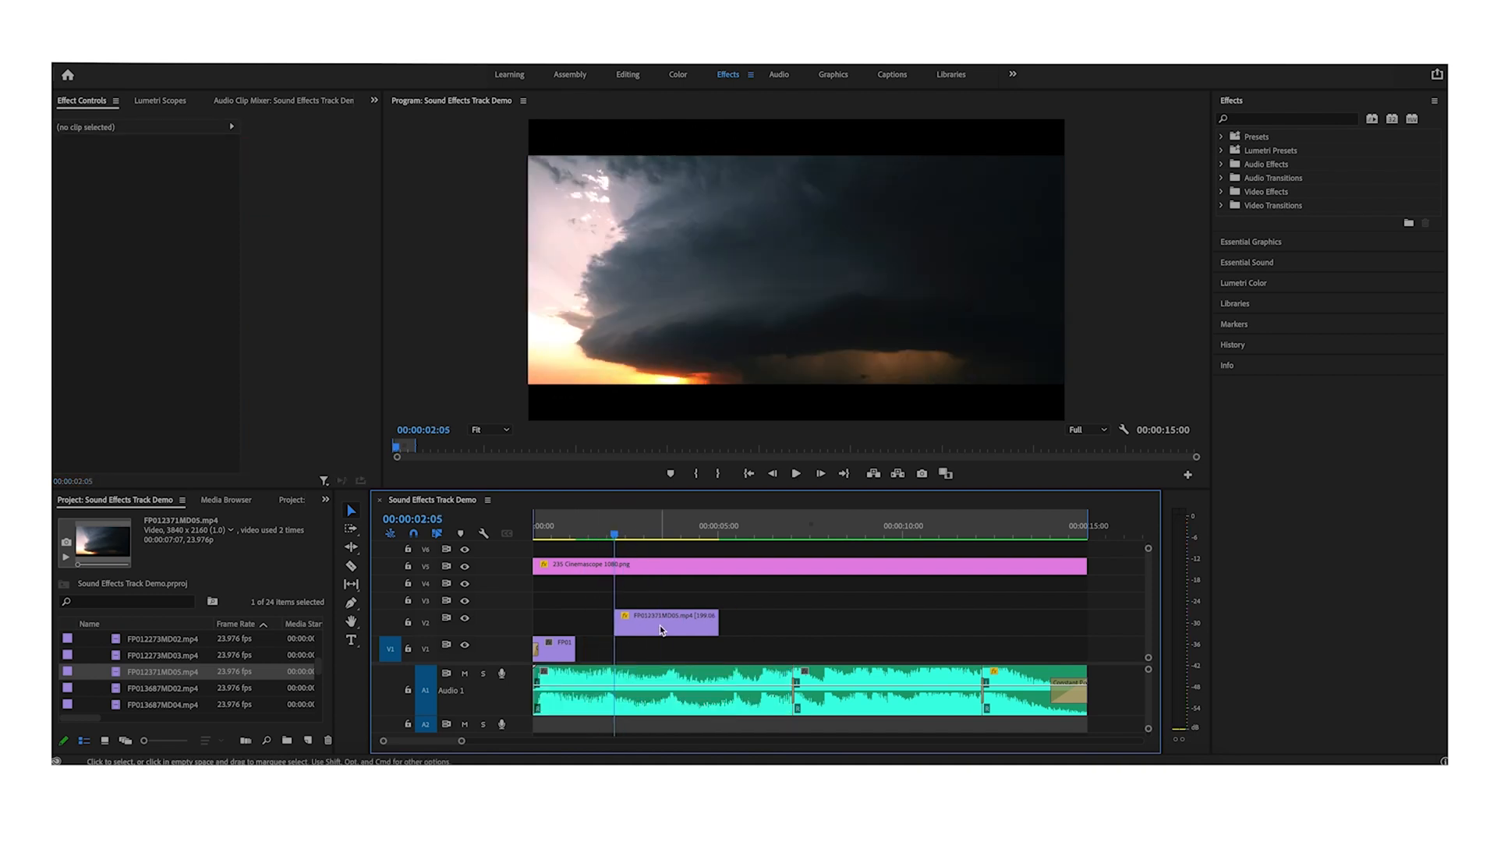
pyautogui.moveTo(661, 630); pyautogui.dragTo(625, 644)
pyautogui.click(537, 537)
pyautogui.click(618, 601)
pyautogui.press('space')
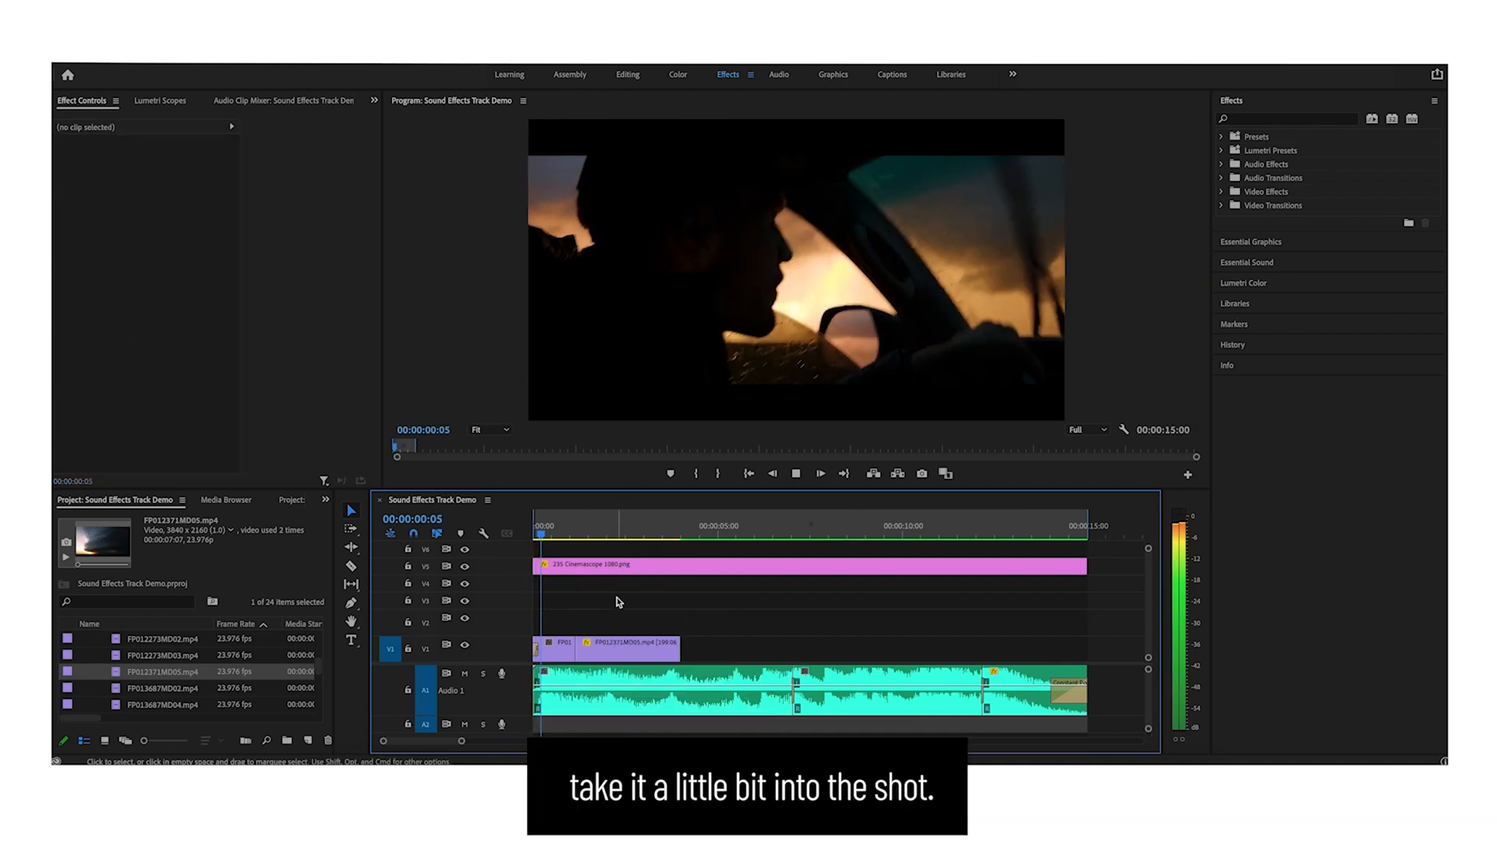
# - Reframe the storm clip by lowering its vertical Position value within the letterbox
pyautogui.click(633, 669)
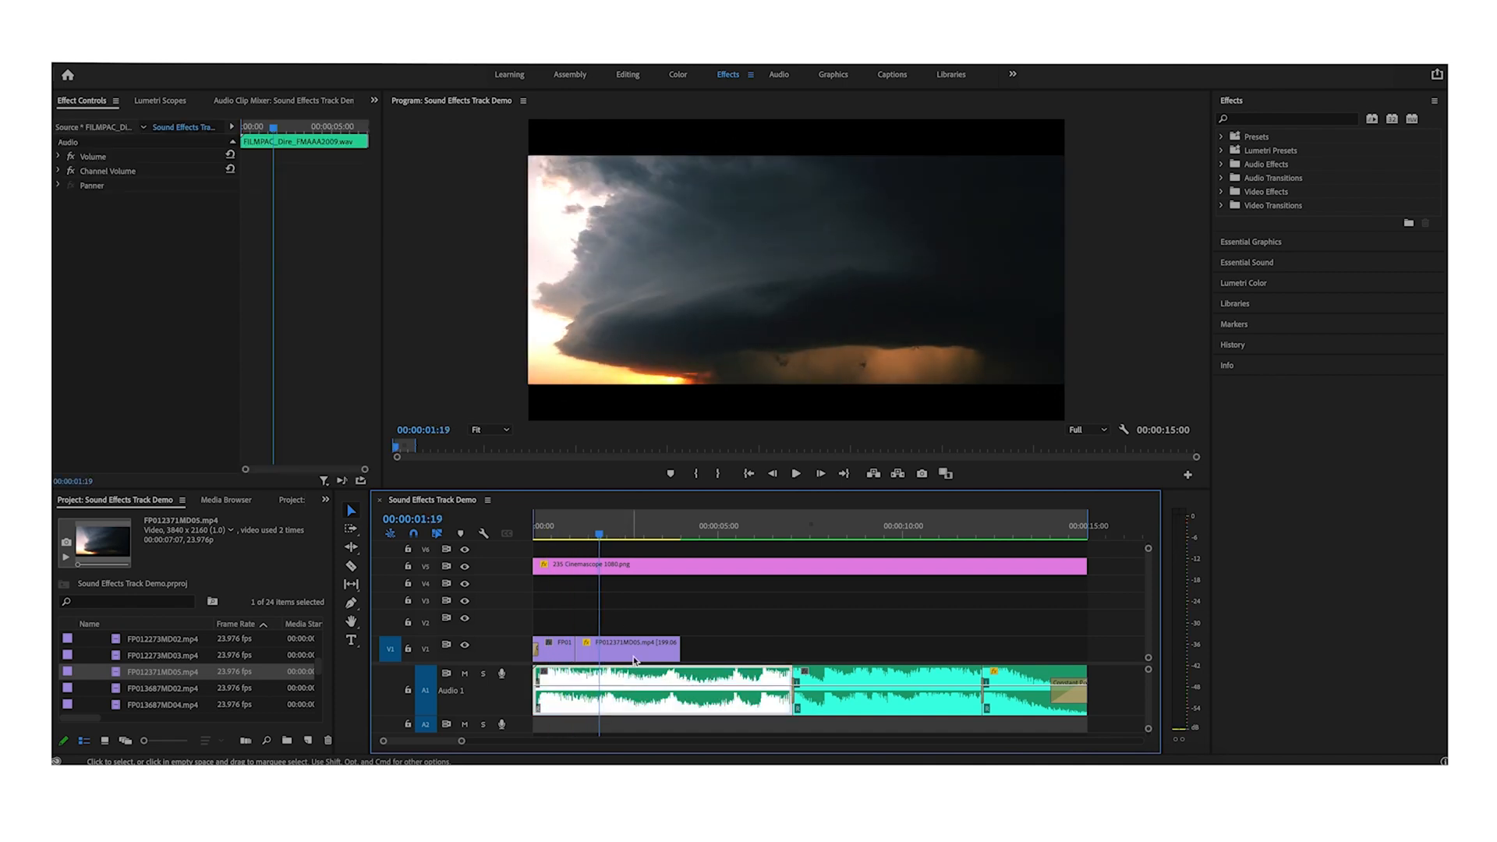
pyautogui.click(630, 652)
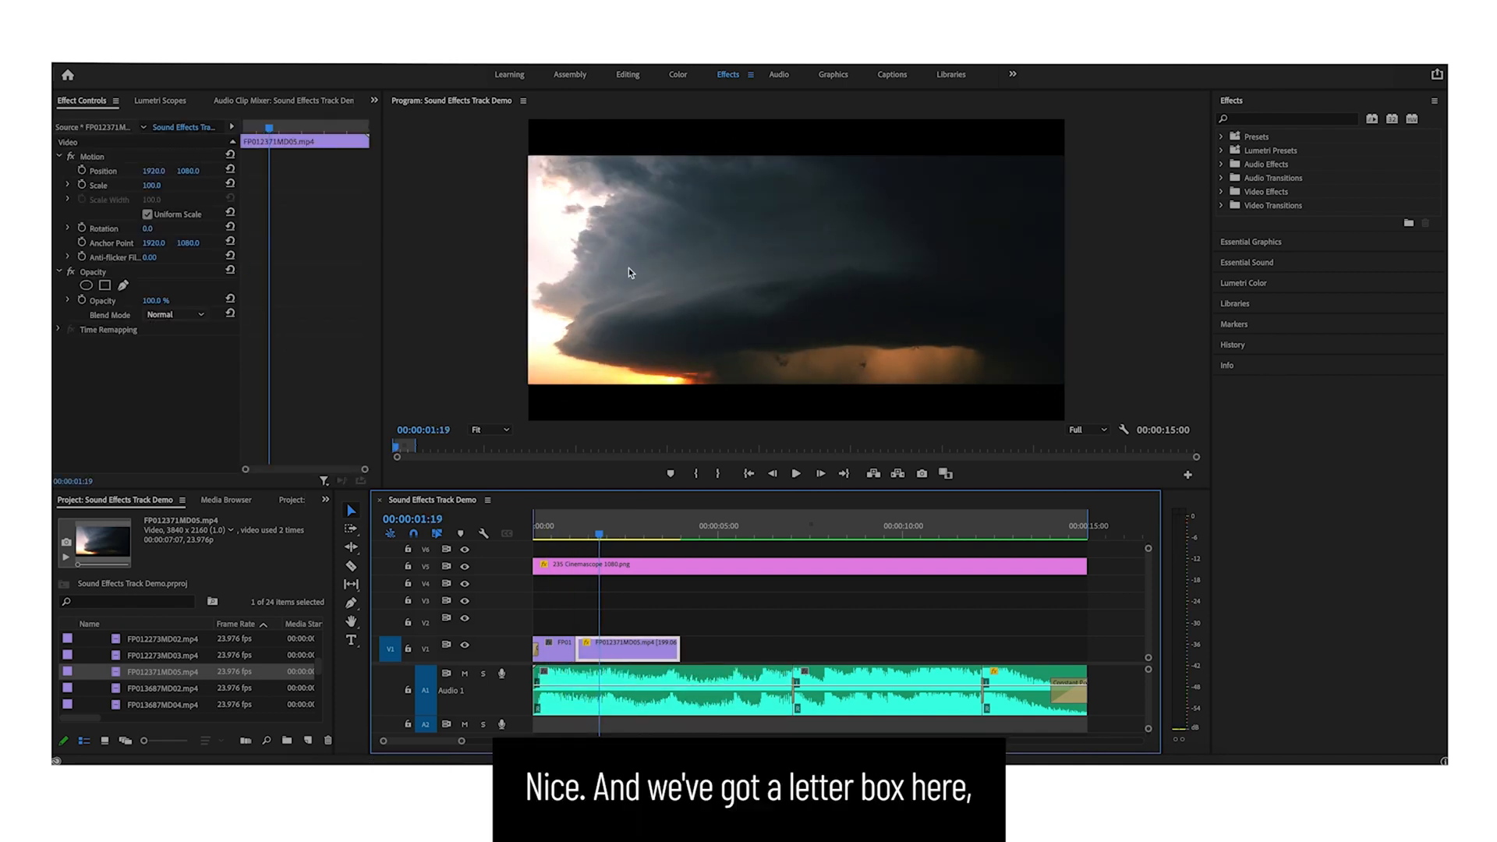
pyautogui.moveTo(188, 171); pyautogui.dragTo(14, 171)
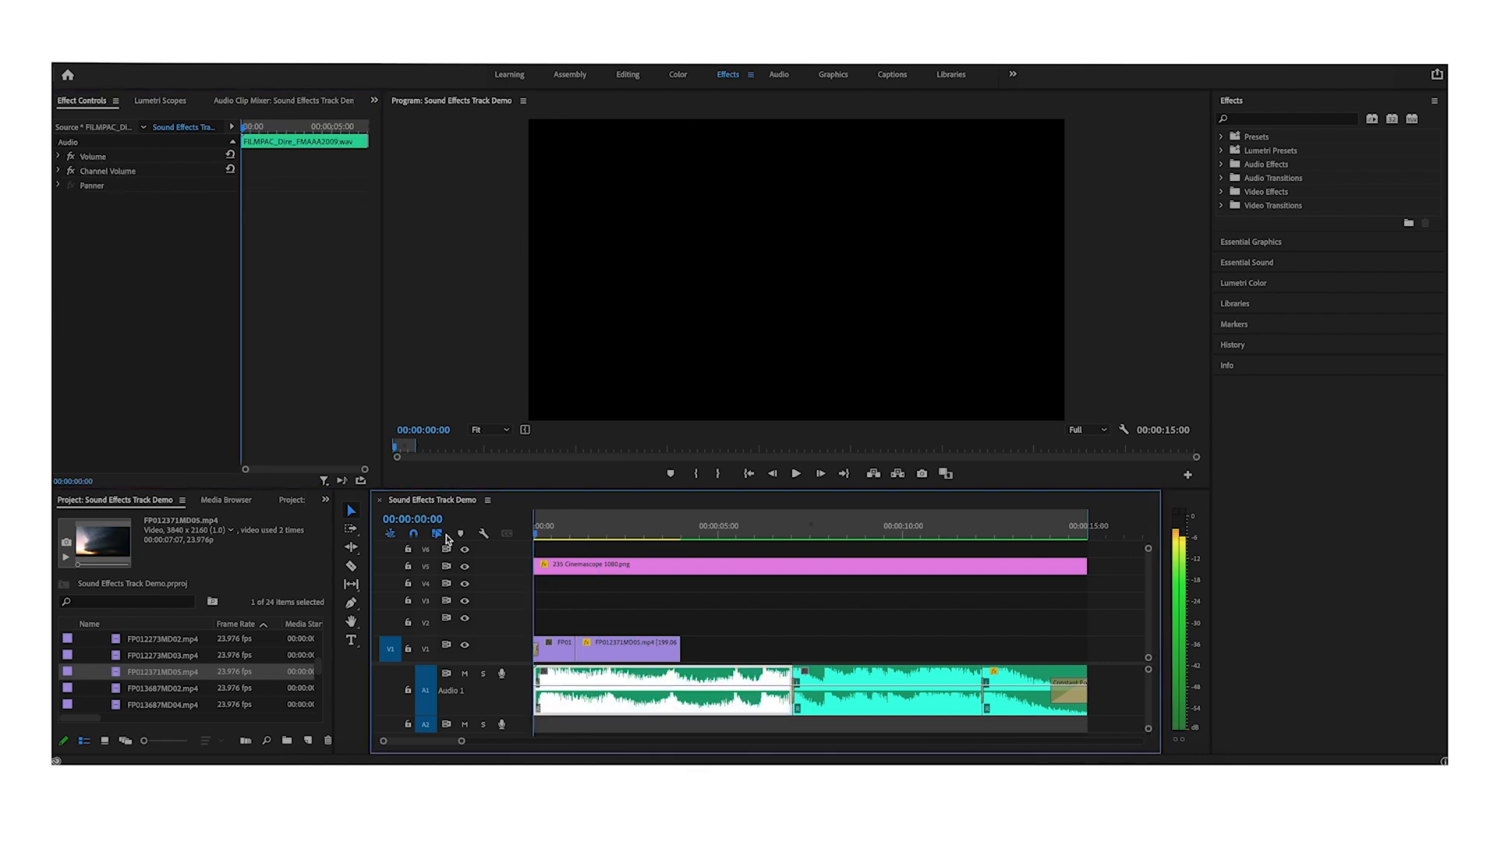
pyautogui.press('space')
pyautogui.press('=')
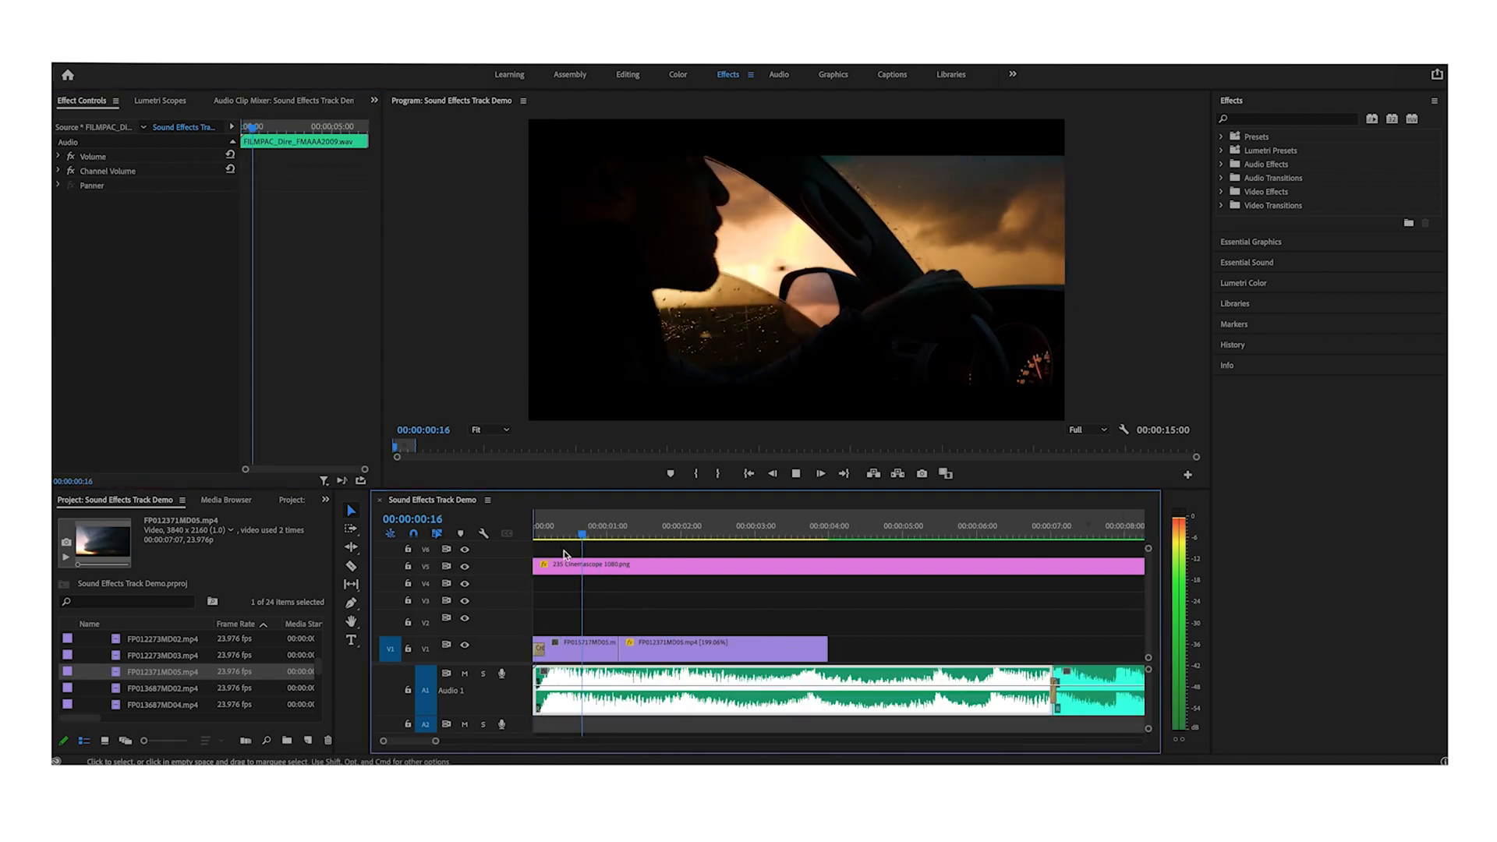
# - Set the storm clip's speed to 300% and play the sequence back from the start
pyautogui.rightClick(680, 648)
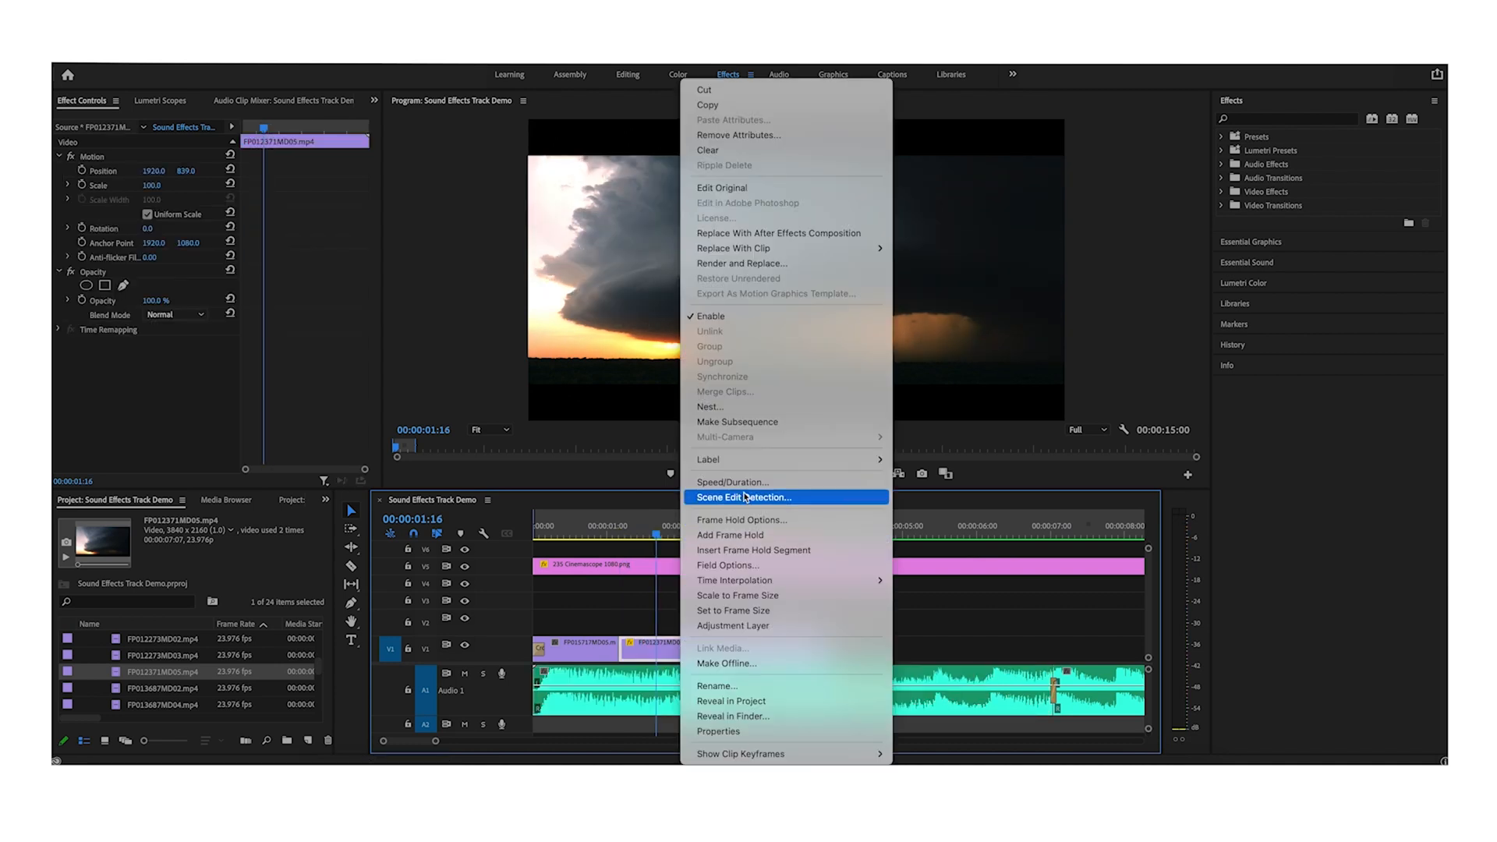
pyautogui.click(742, 483)
pyautogui.write('300')
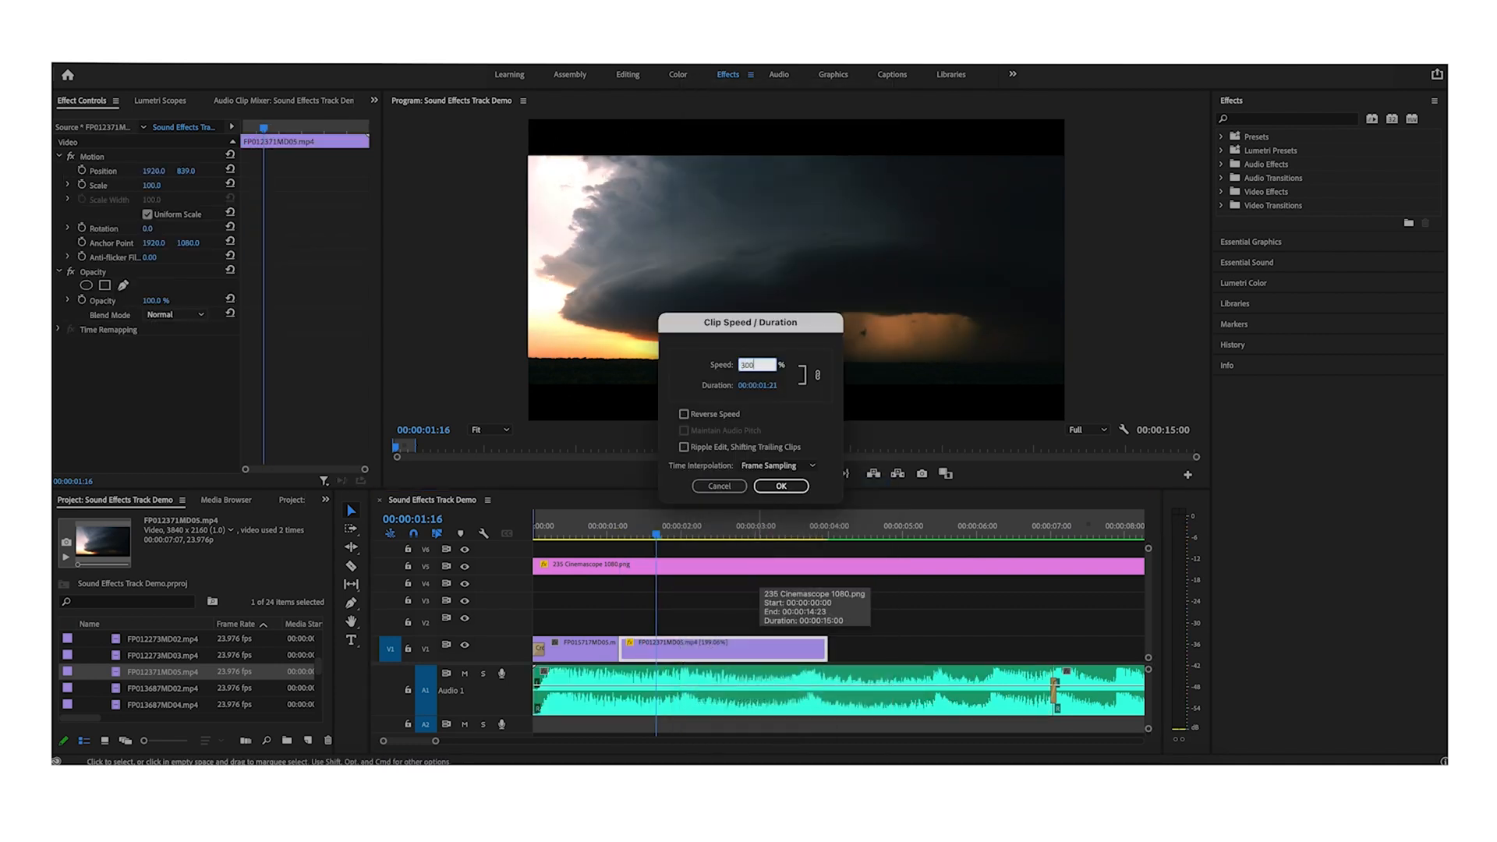
pyautogui.press('Return')
pyautogui.moveTo(661, 534); pyautogui.dragTo(413, 552)
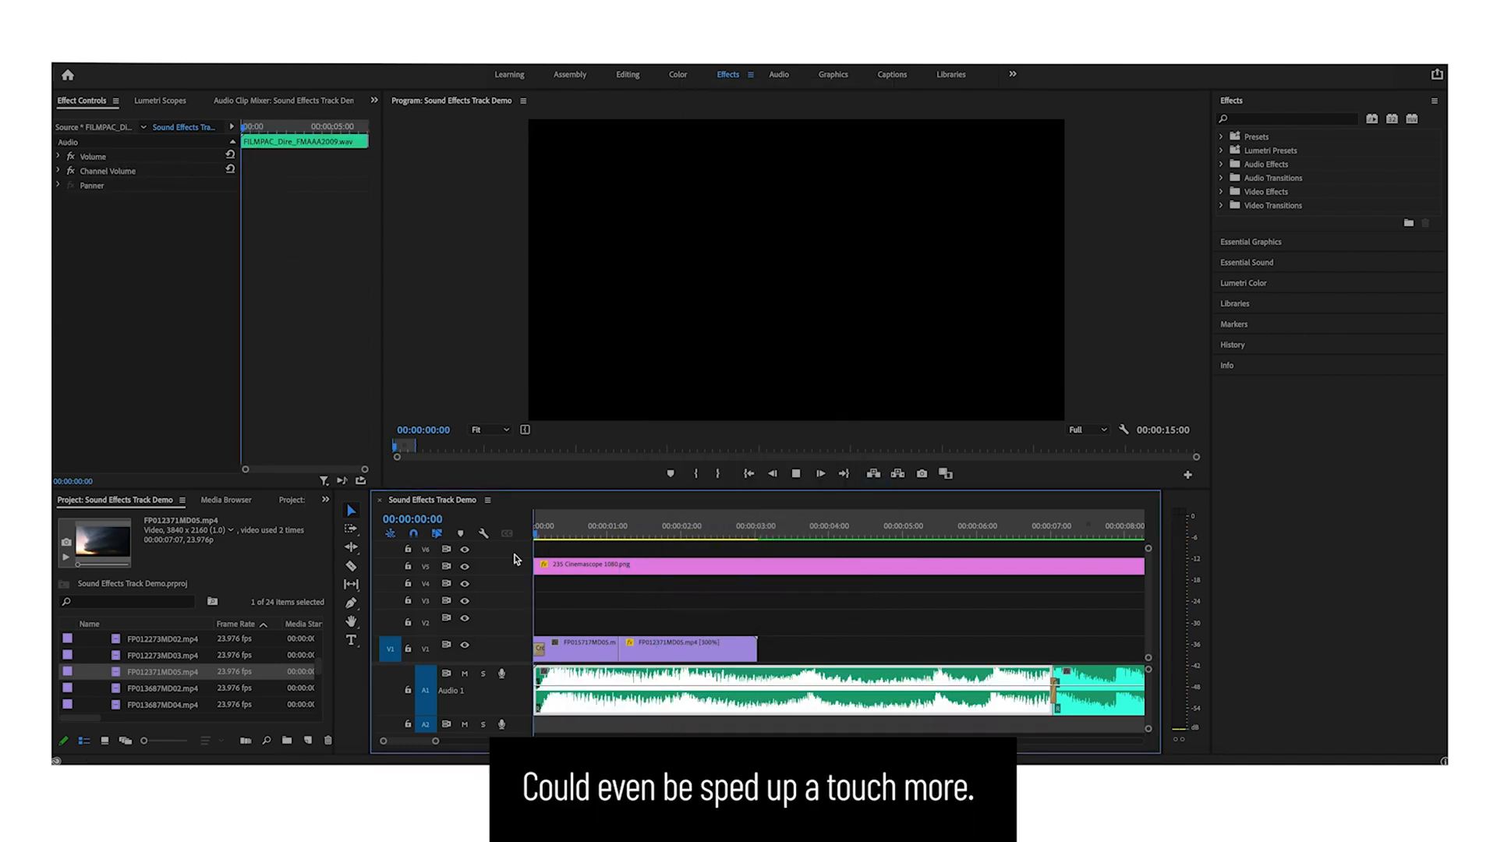
pyautogui.press('space')
pyautogui.press('space')
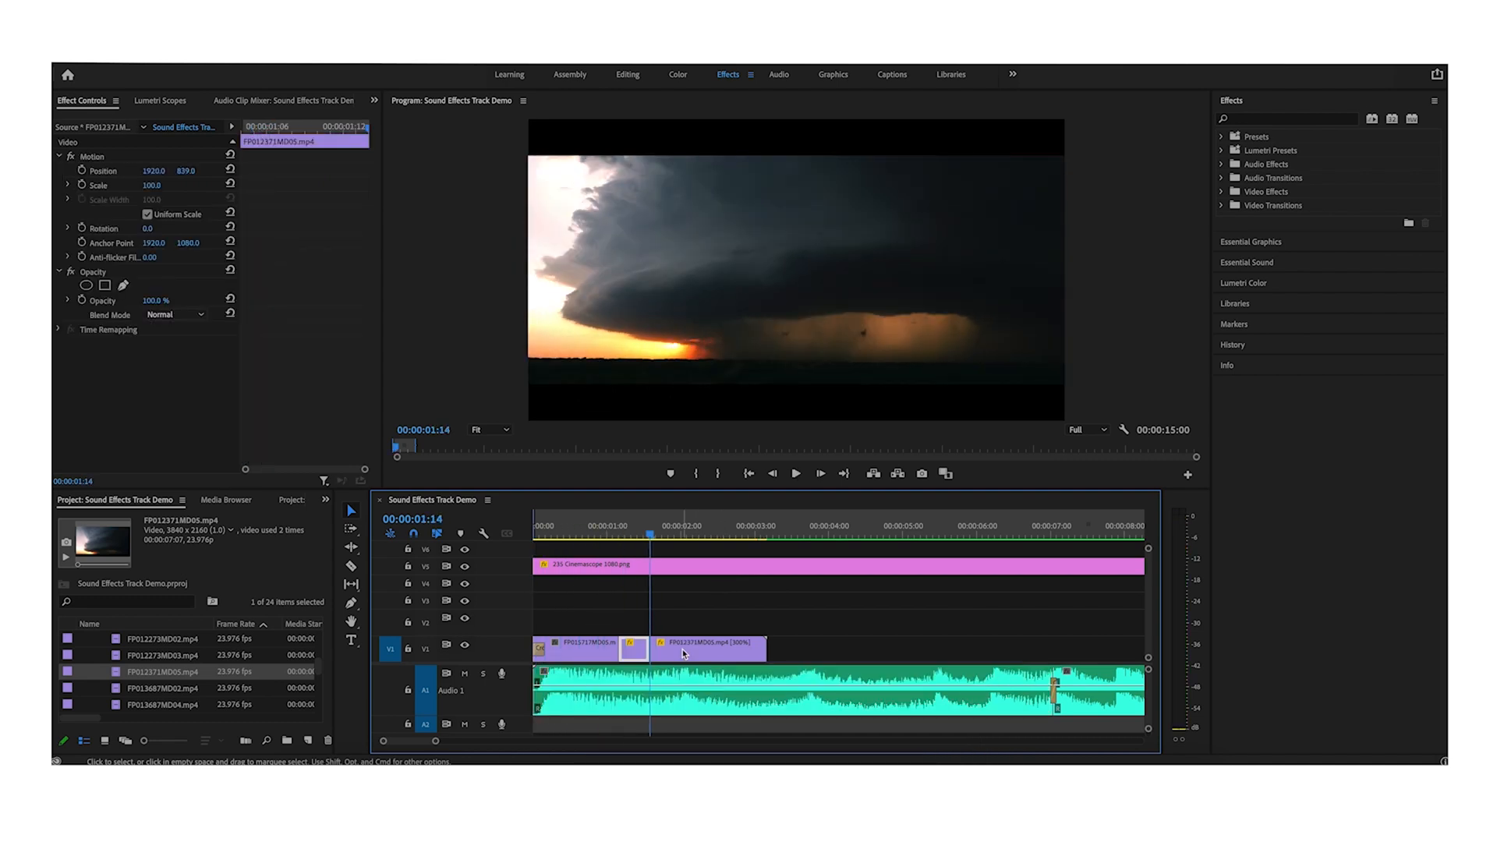
# - Split the storm clip at the playhead and punch in on the new segment by raising its Scale and adjusting its vertical Position
pyautogui.click(680, 647)
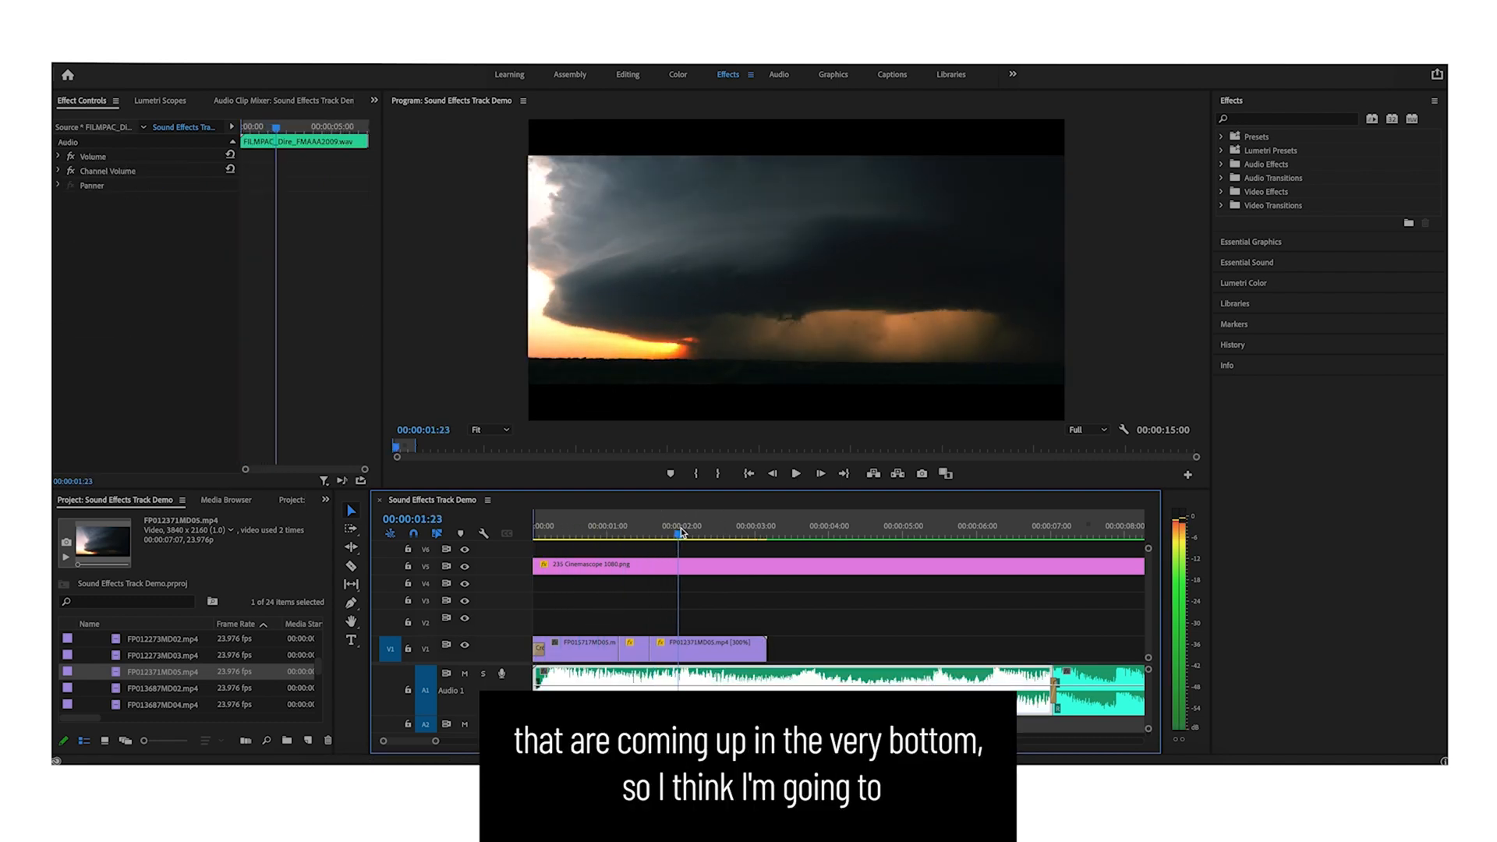
pyautogui.press('space')
pyautogui.click(721, 648)
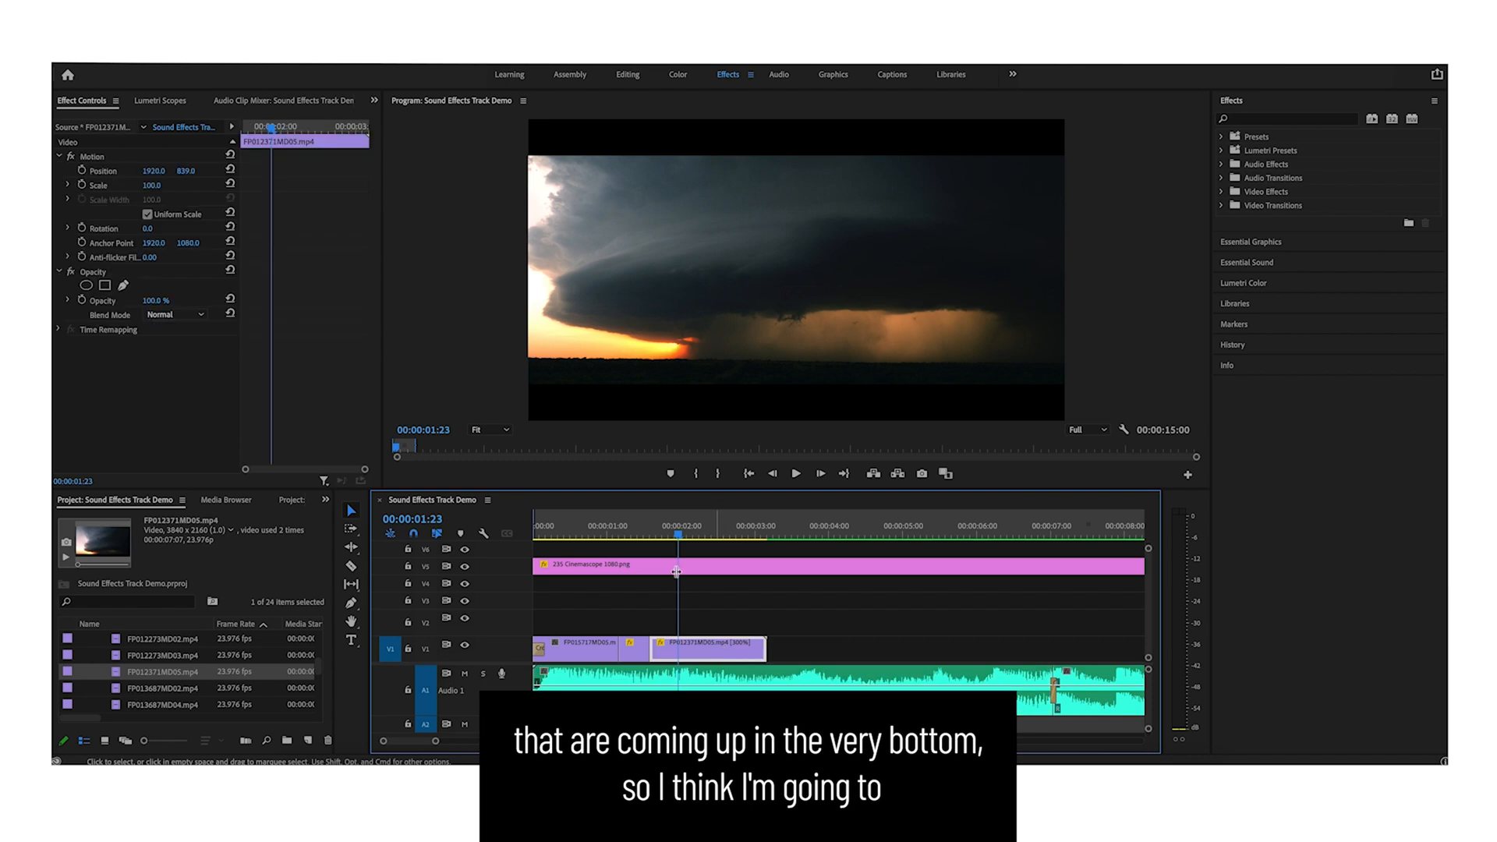
pyautogui.press('super+k')
pyautogui.click(666, 532)
pyautogui.moveTo(151, 185); pyautogui.dragTo(22, 171)
pyautogui.moveTo(192, 171); pyautogui.dragTo(35, 171)
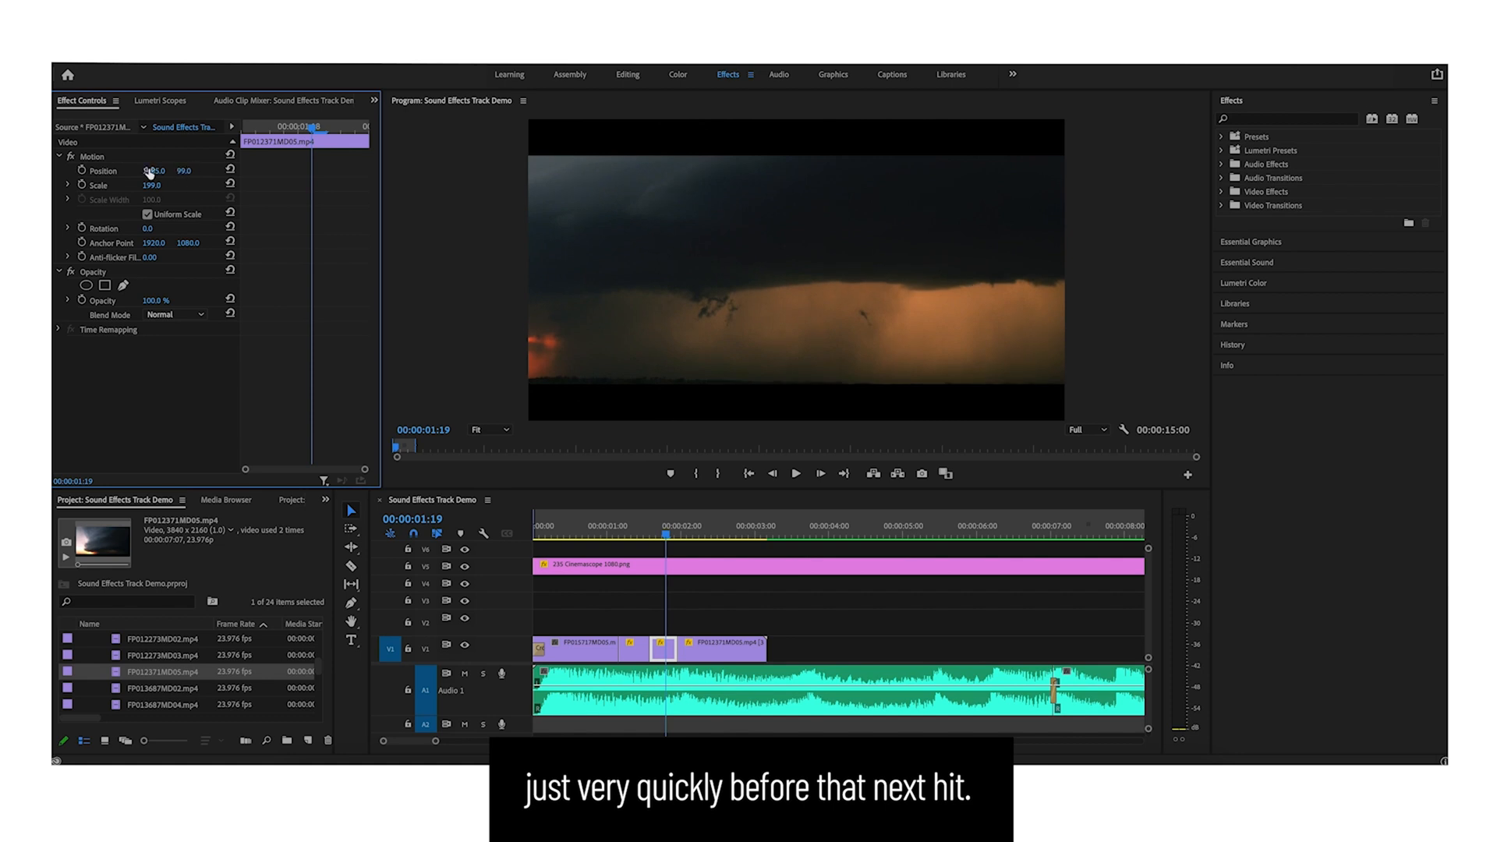
pyautogui.moveTo(151, 186); pyautogui.dragTo(166, 185)
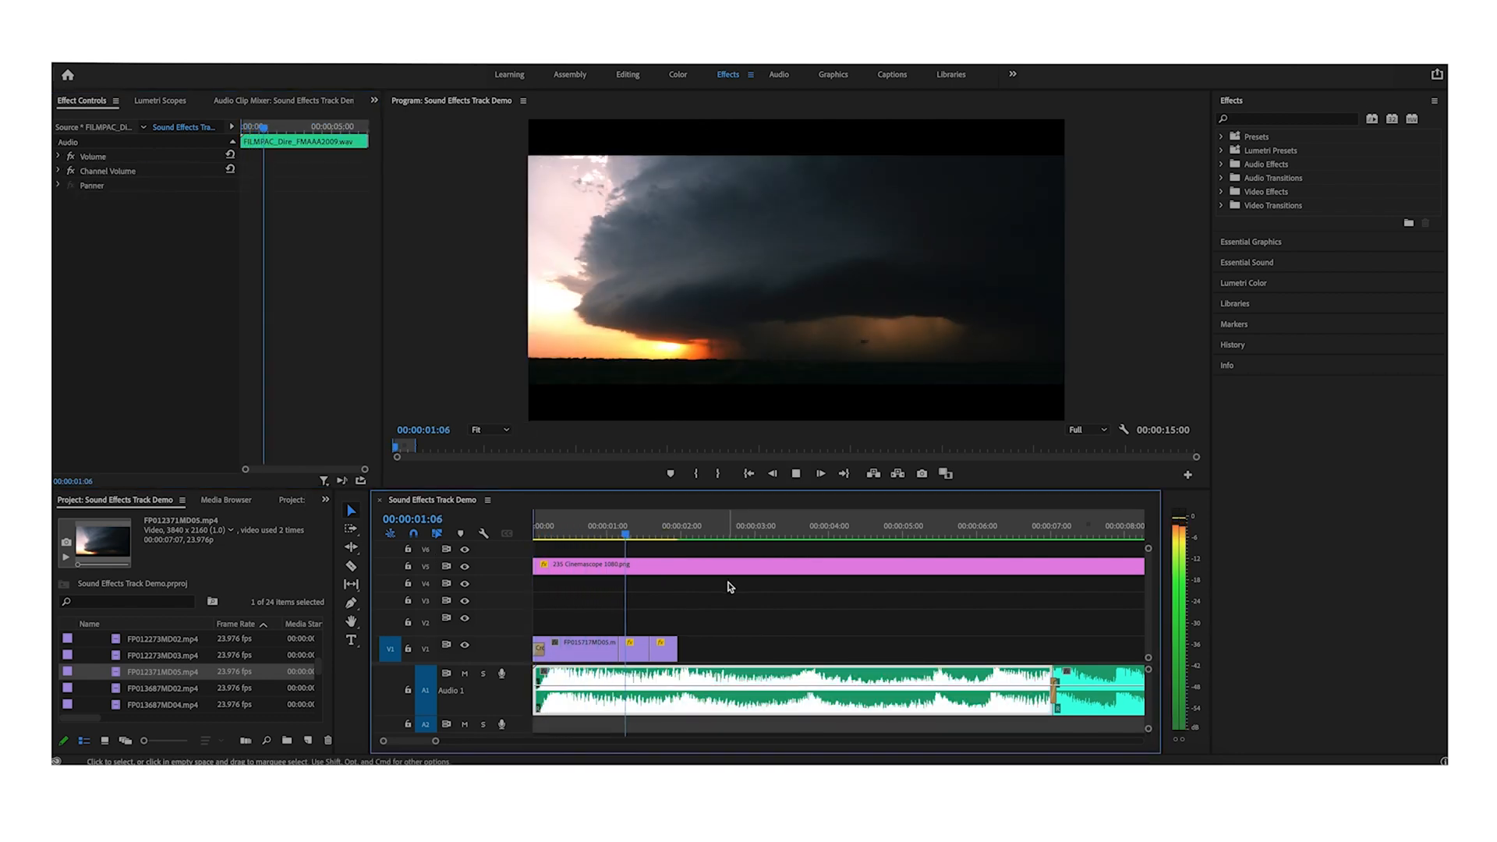
# - Place the FP017244MD02.mp4 road shot on the track above the main track and select it
pyautogui.press('space')
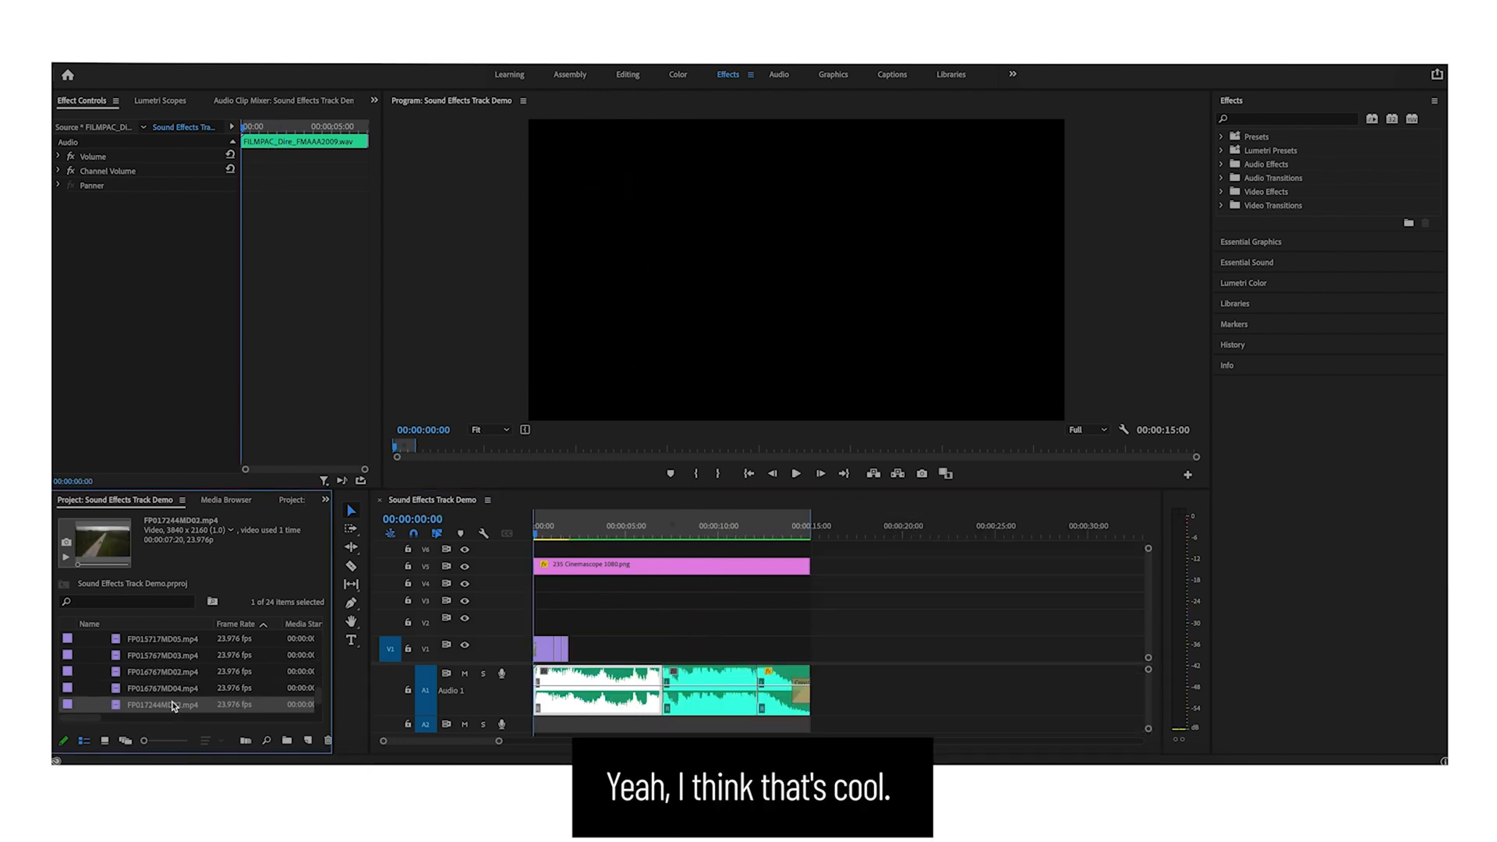
pyautogui.moveTo(167, 705); pyautogui.dragTo(570, 628)
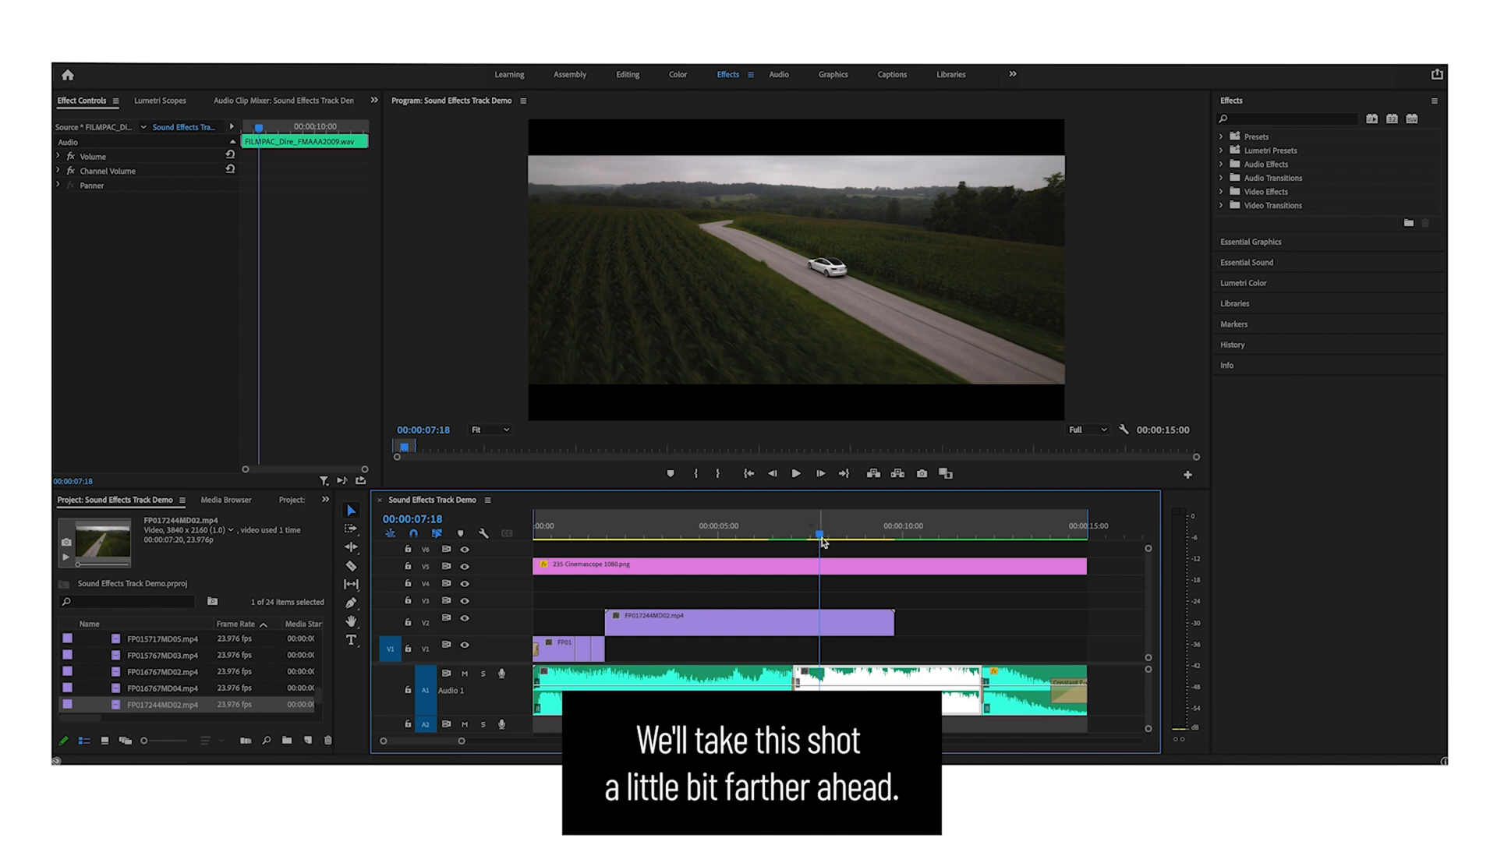
pyautogui.moveTo(820, 535); pyautogui.dragTo(783, 530)
pyautogui.click(816, 621)
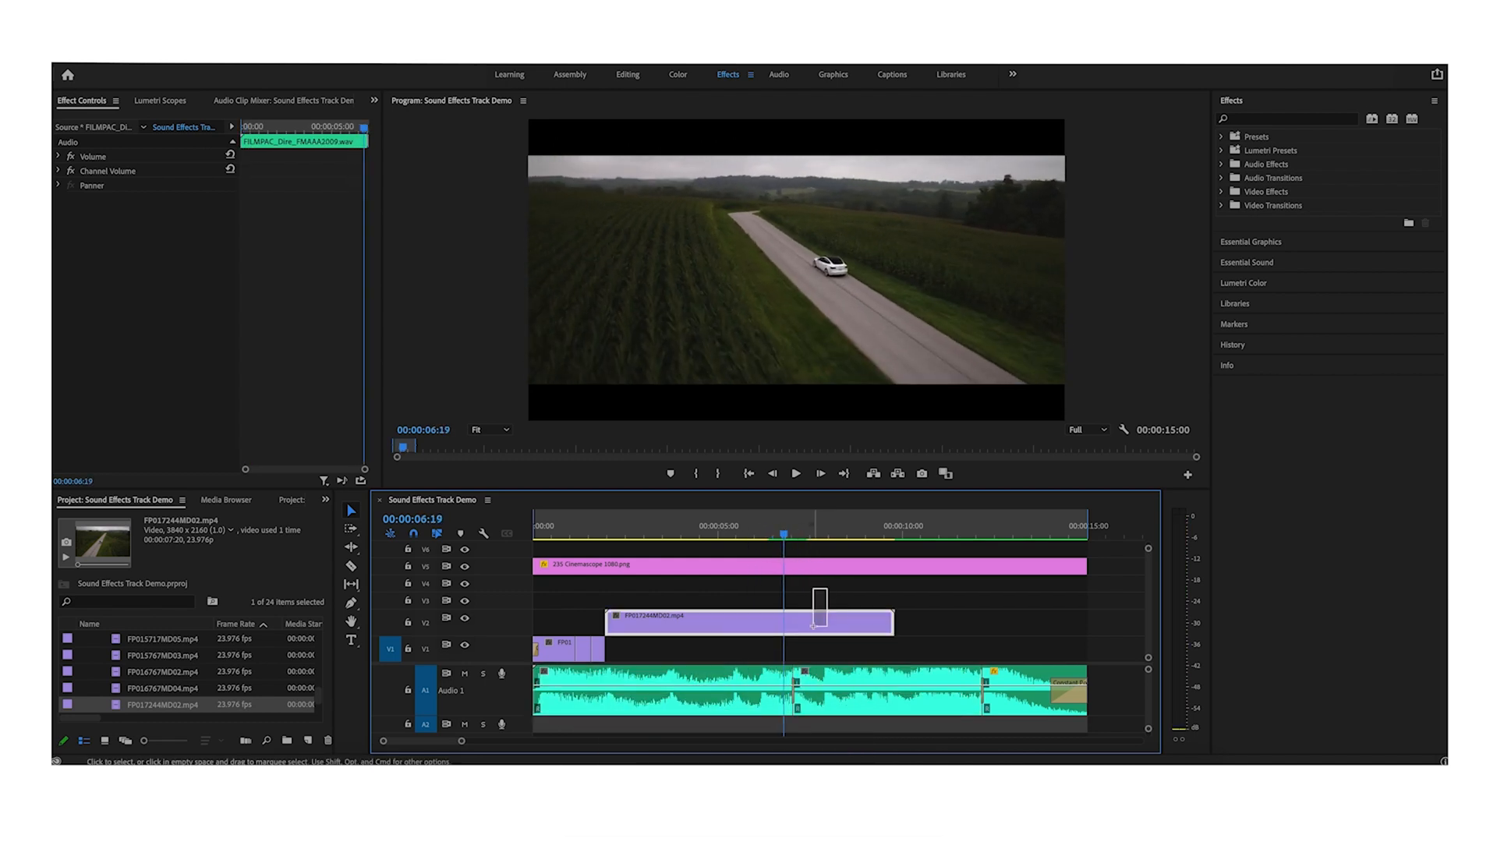
# - Trim the road clip's start to the playhead and move it down onto the main track after the storm clip
pyautogui.hotkey('alt', 'q')
pyautogui.moveTo(817, 621); pyautogui.dragTo(650, 648)
pyautogui.click(651, 614)
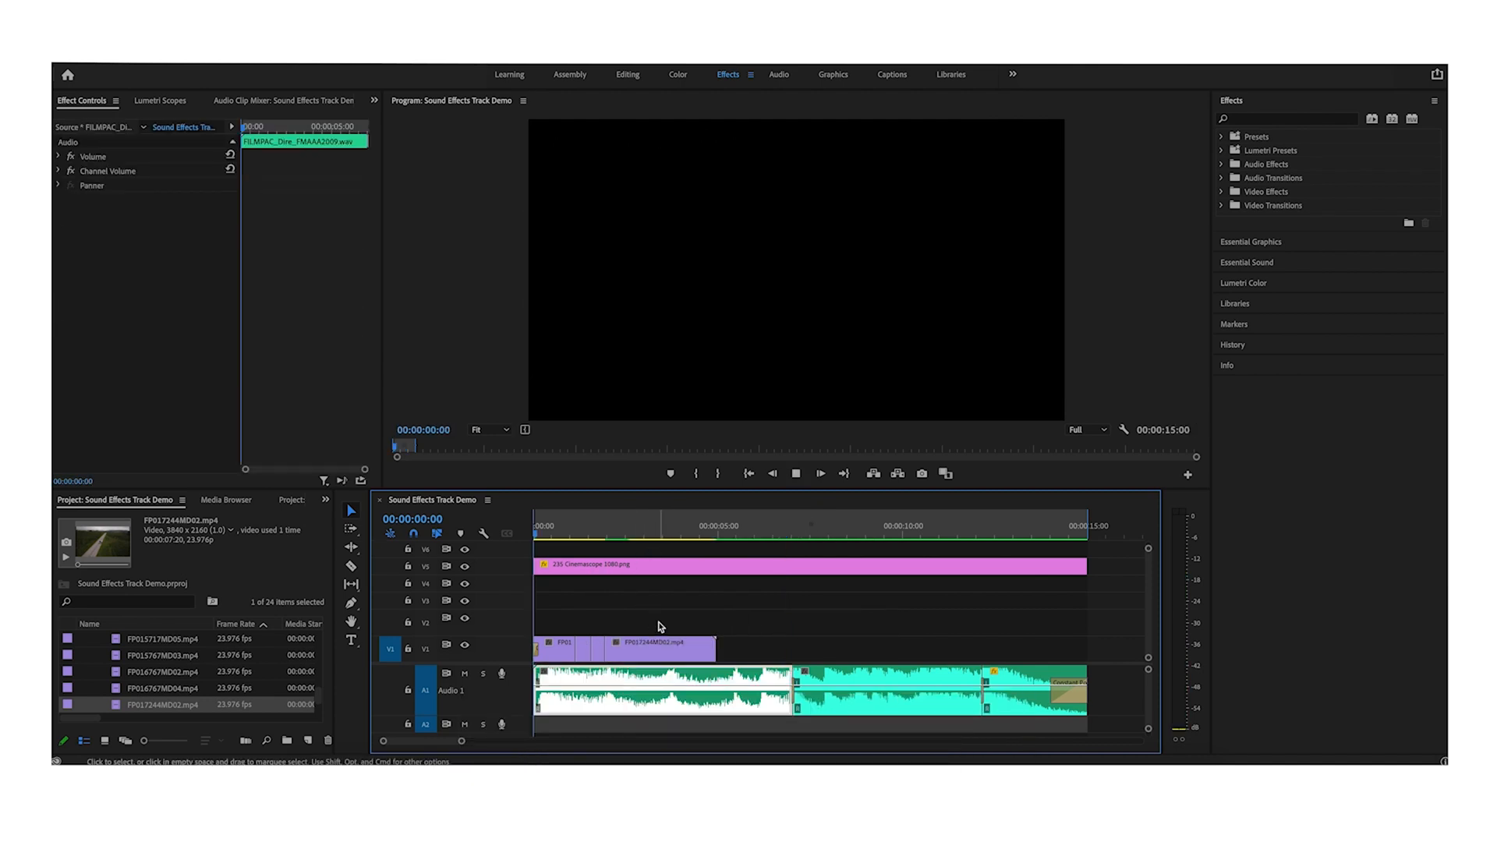
# - Cut the road clip at the playhead and delete its trailing portion
pyautogui.press('space')
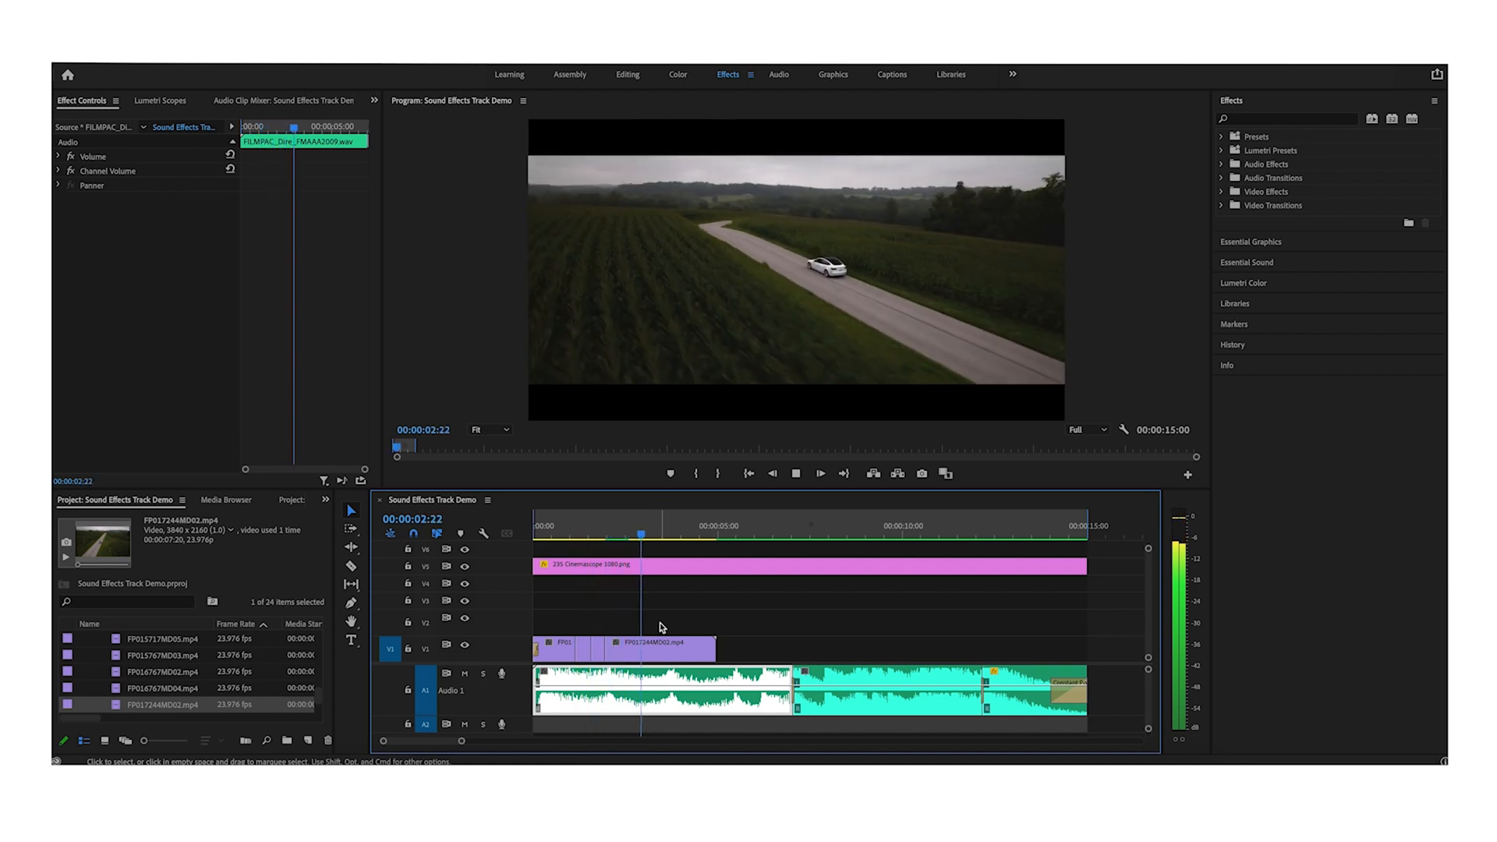
pyautogui.press('space')
pyautogui.click(687, 654)
pyautogui.press('super+k')
pyautogui.press('Delete')
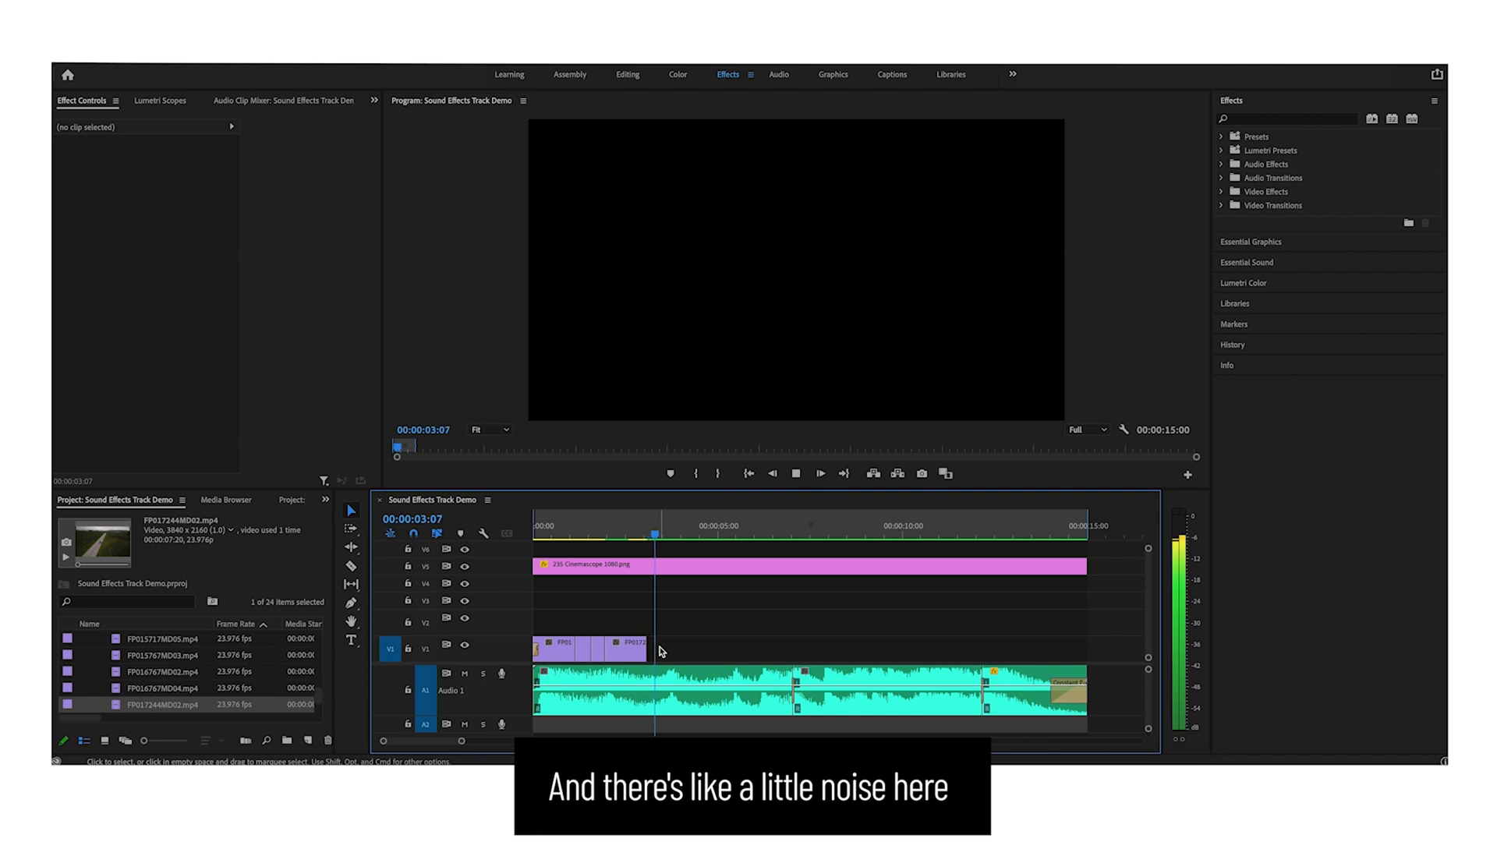
# - Review playback up to the next audio hit and browse the project clips for a transition shot
pyautogui.click(657, 690)
pyautogui.click(646, 528)
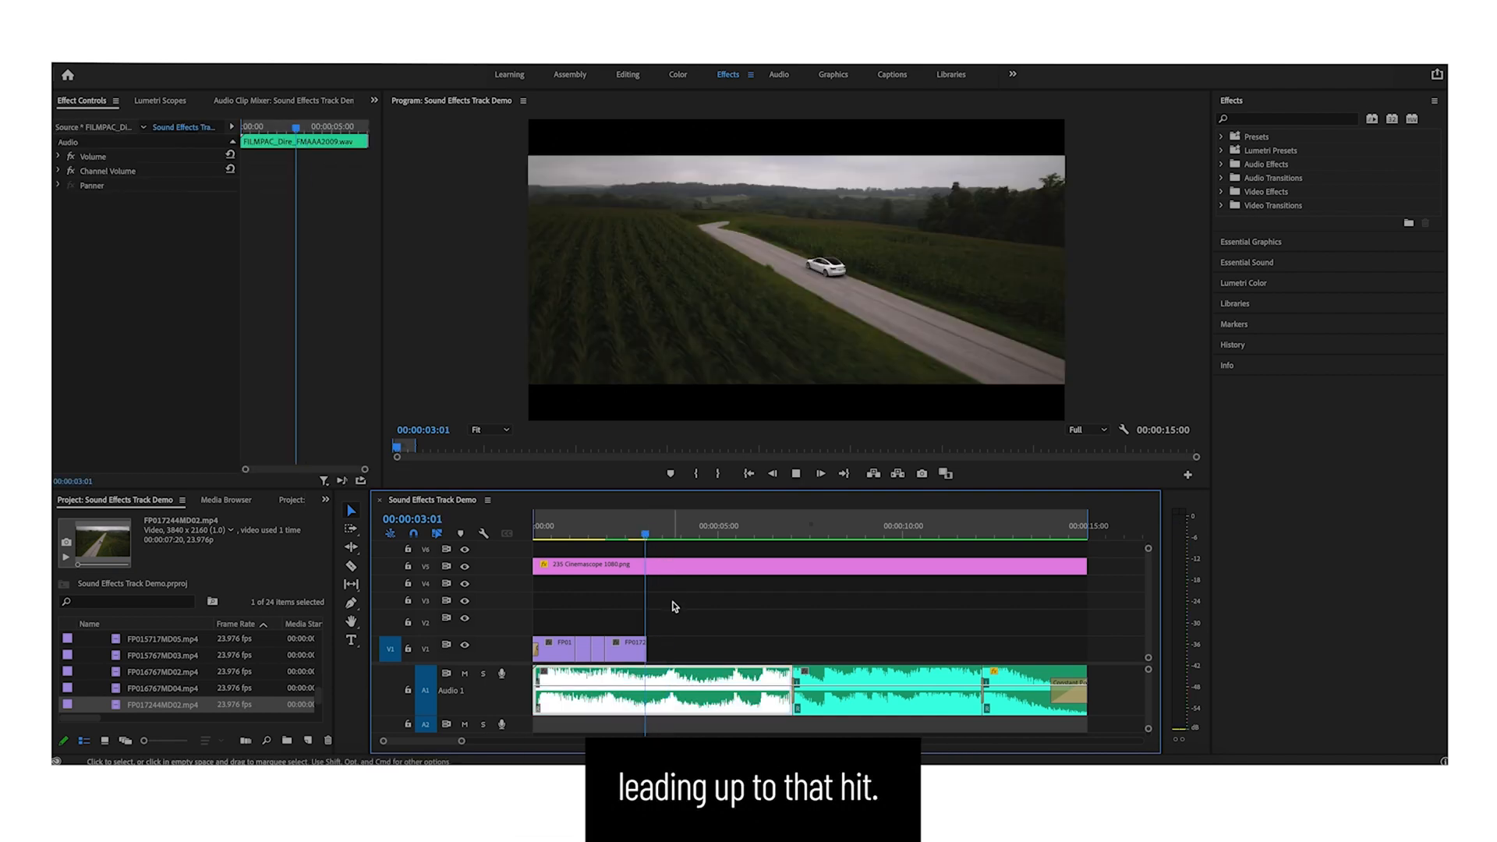
pyautogui.press('space')
pyautogui.press('space')
pyautogui.moveTo(657, 532); pyautogui.dragTo(378, 539)
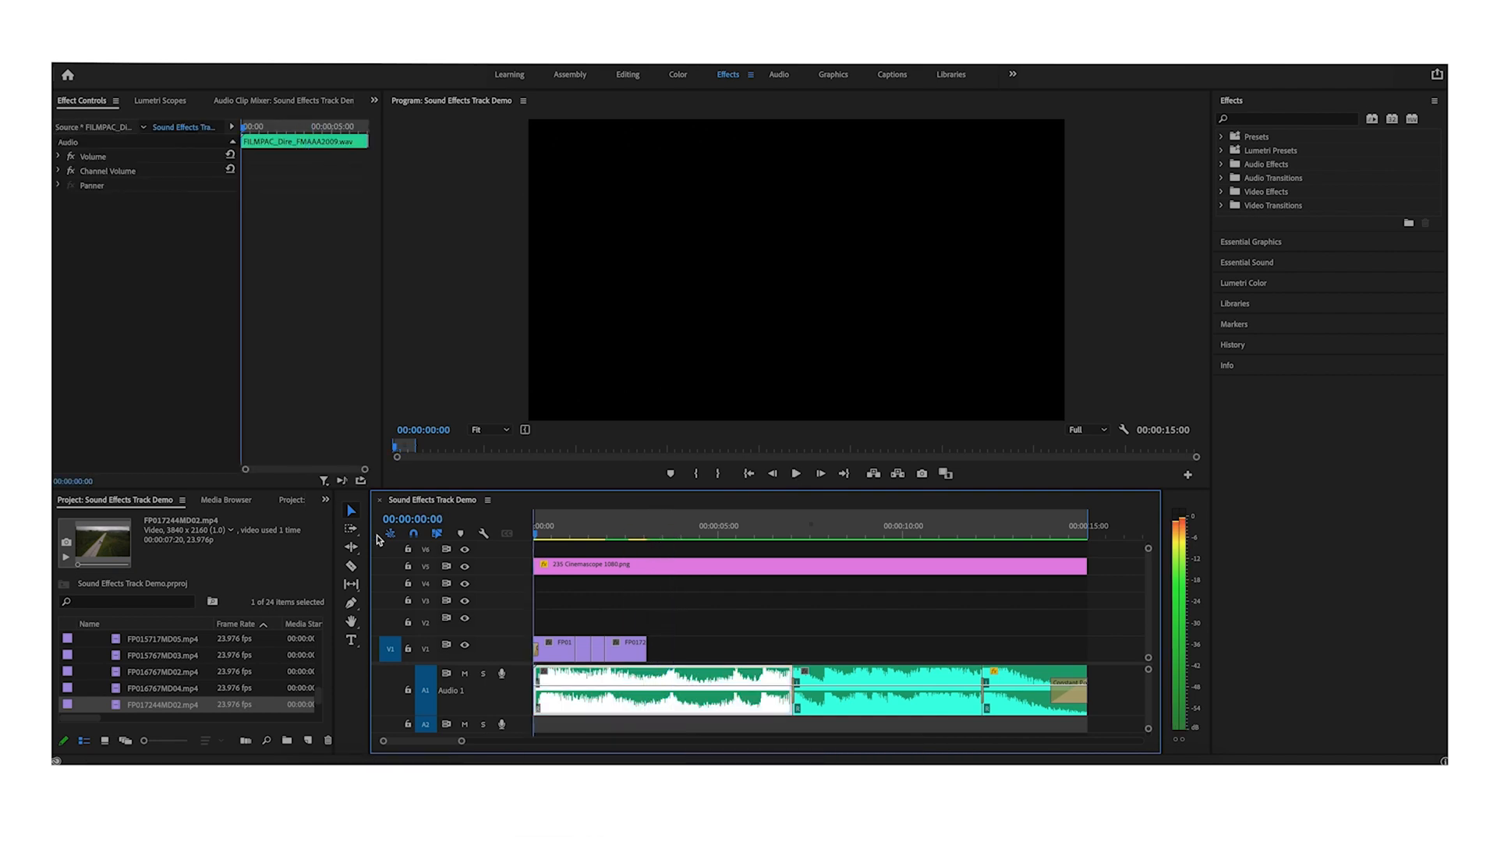
pyautogui.click(682, 635)
pyautogui.click(156, 688)
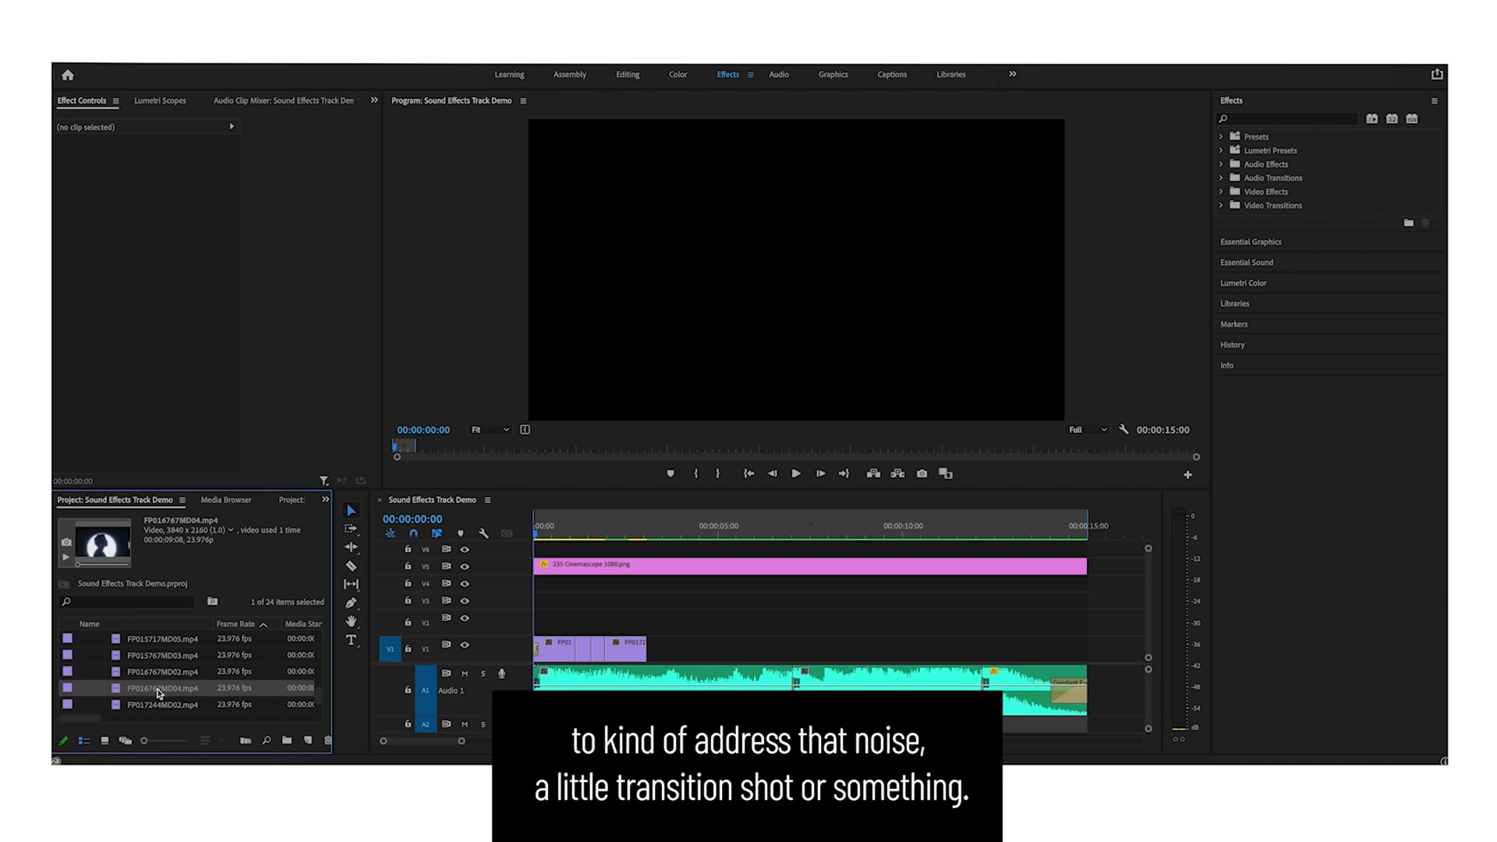
pyautogui.press('Up')
pyautogui.press('Up')
pyautogui.press('Up')
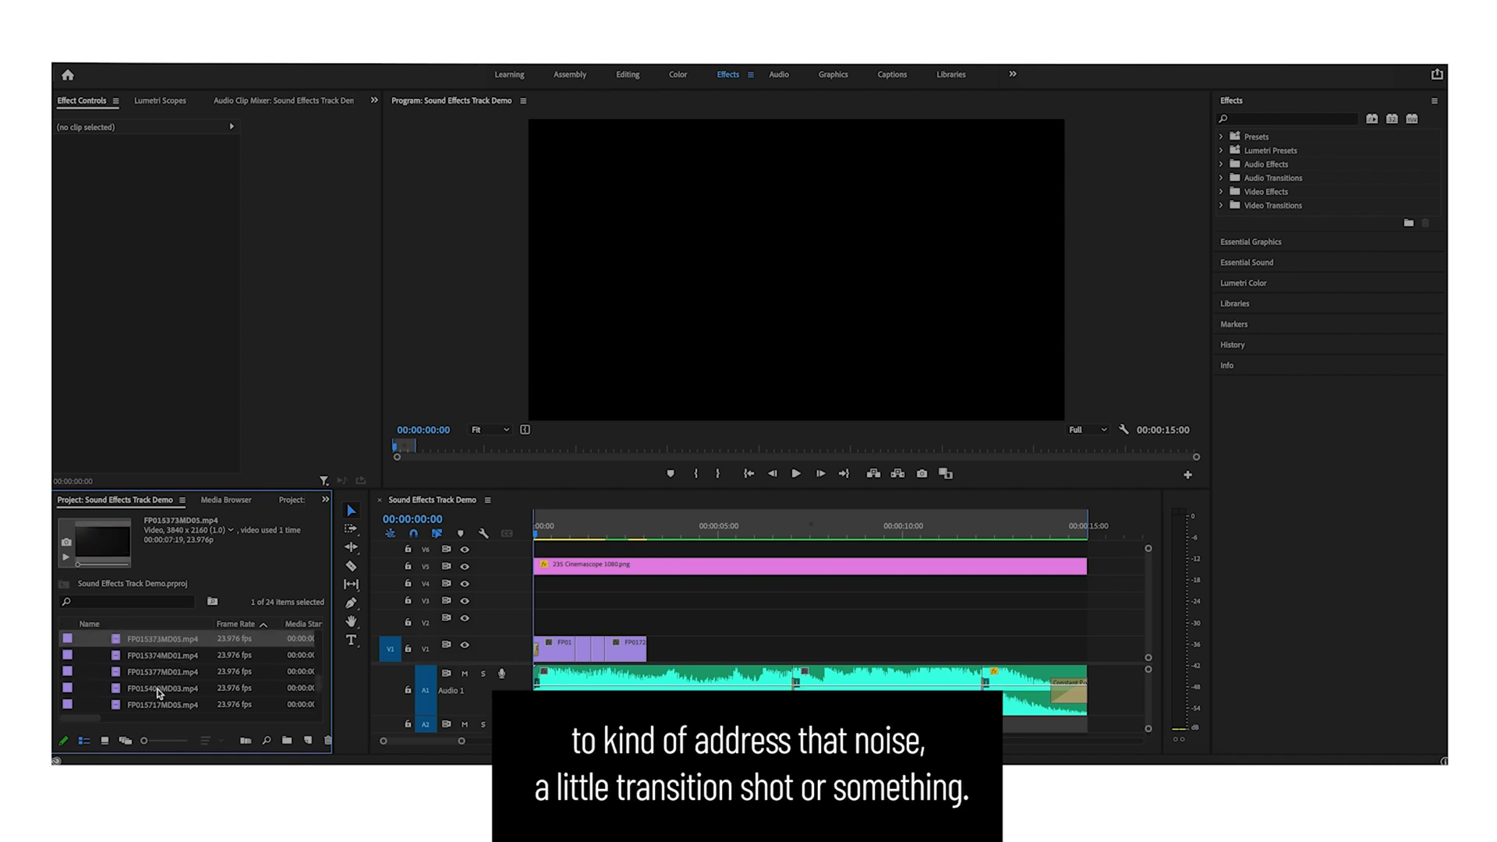
pyautogui.press('Down')
pyautogui.moveTo(164, 659); pyautogui.dragTo(661, 620)
pyautogui.moveTo(657, 528); pyautogui.dragTo(796, 533)
pyautogui.press('Delete')
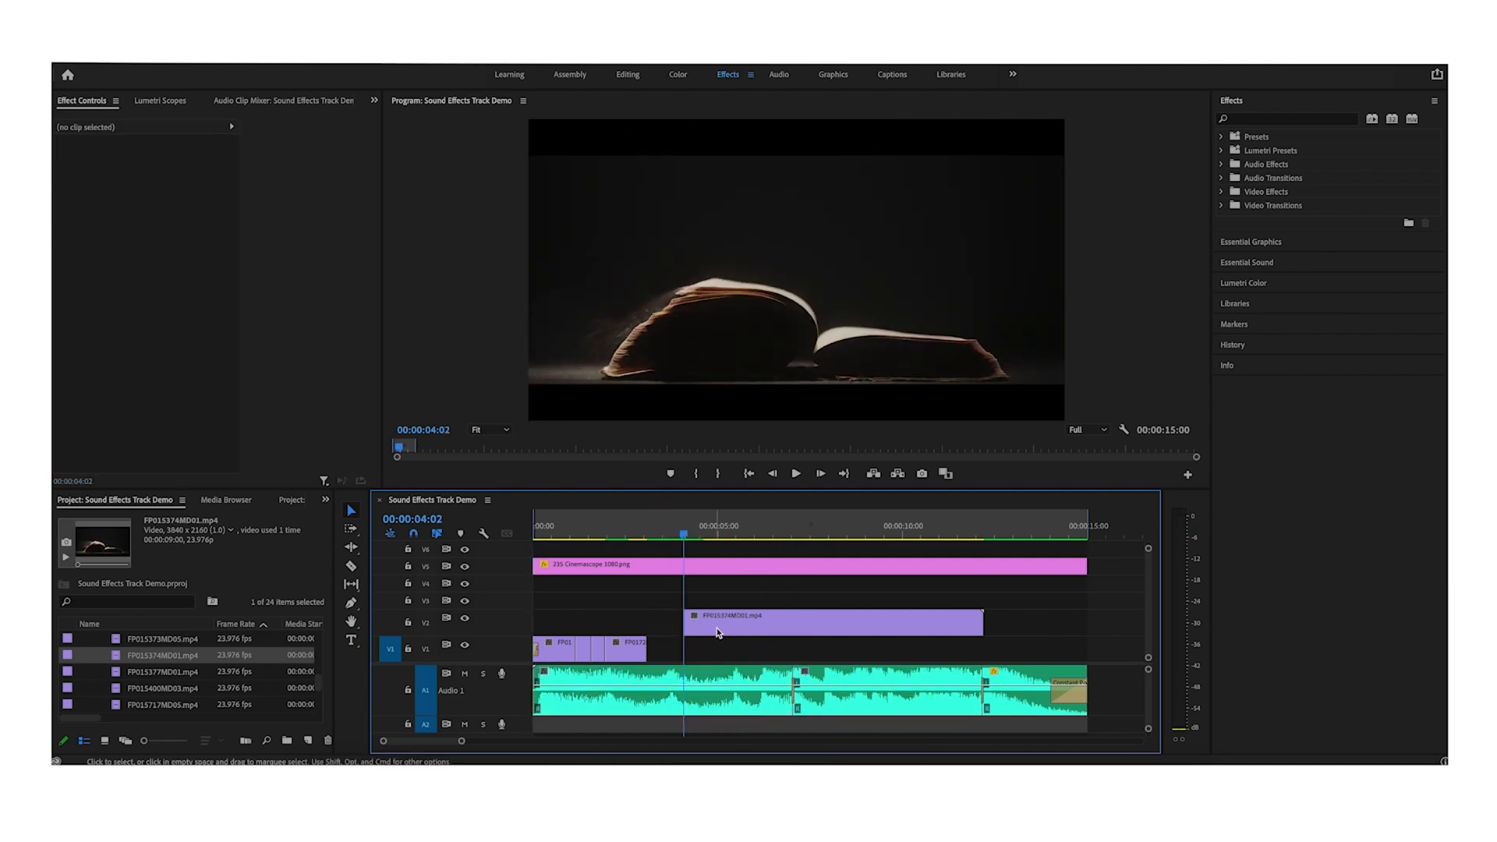
pyautogui.moveTo(731, 629); pyautogui.dragTo(690, 611)
pyautogui.click(628, 530)
pyautogui.press('=')
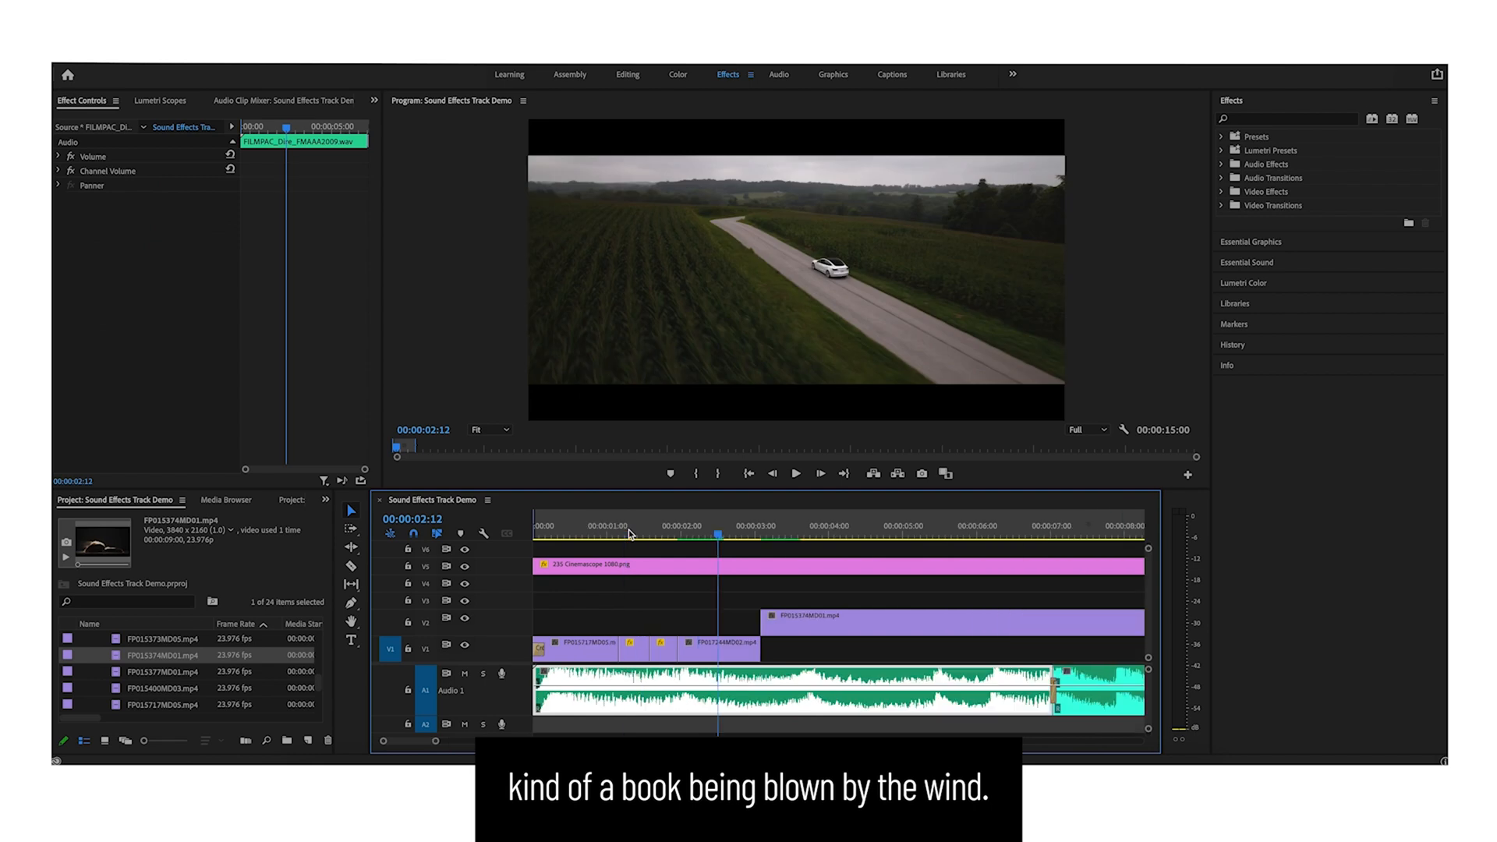
pyautogui.press('space')
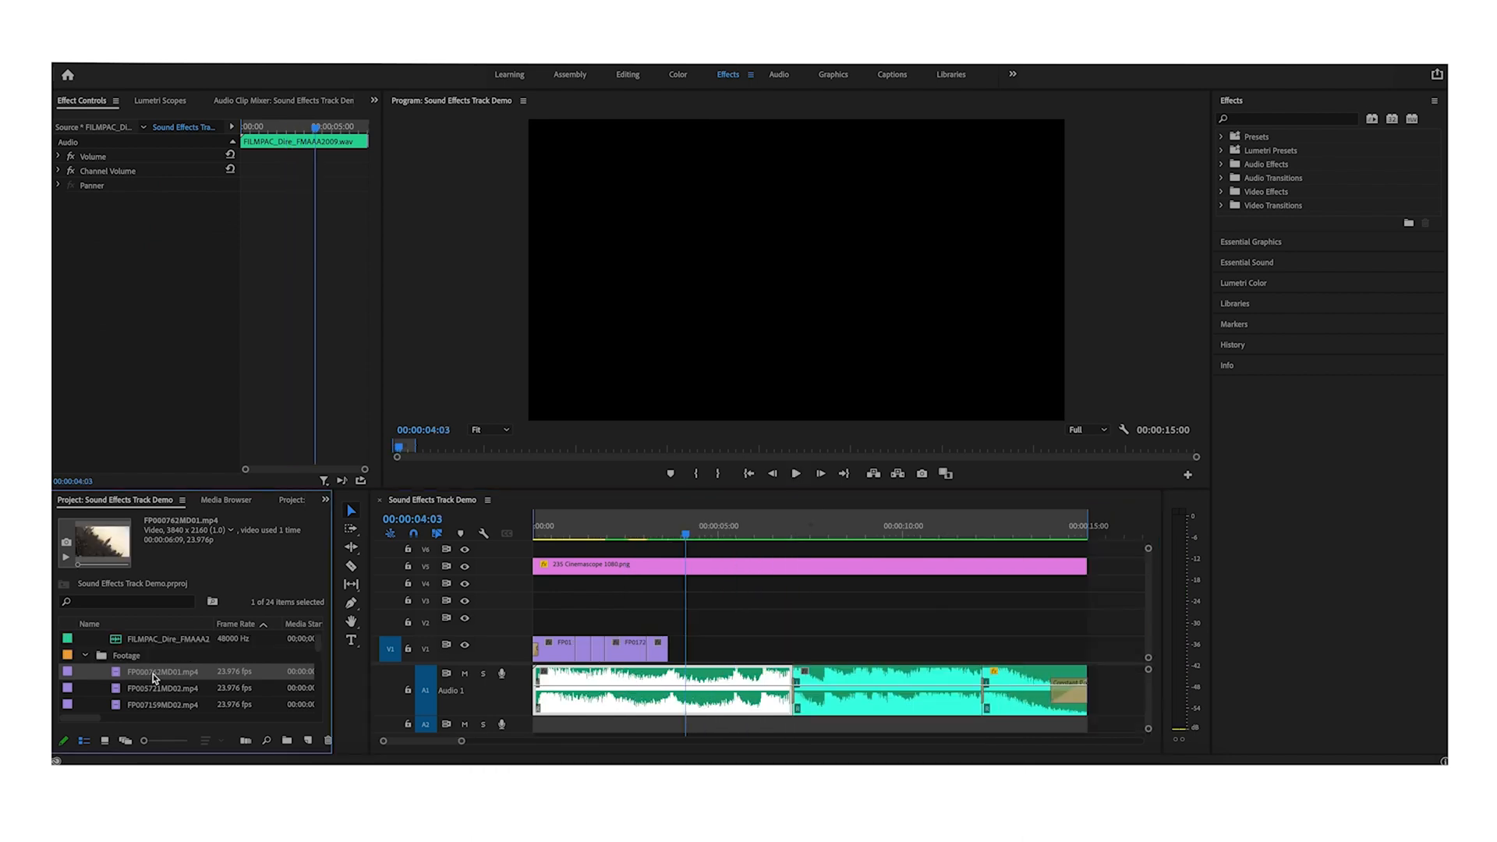
# - Place the FP007628MD01.mp4 cityscape shot on the track above, right after the road clip
pyautogui.moveTo(163, 671); pyautogui.dragTo(676, 628)
pyautogui.click(726, 591)
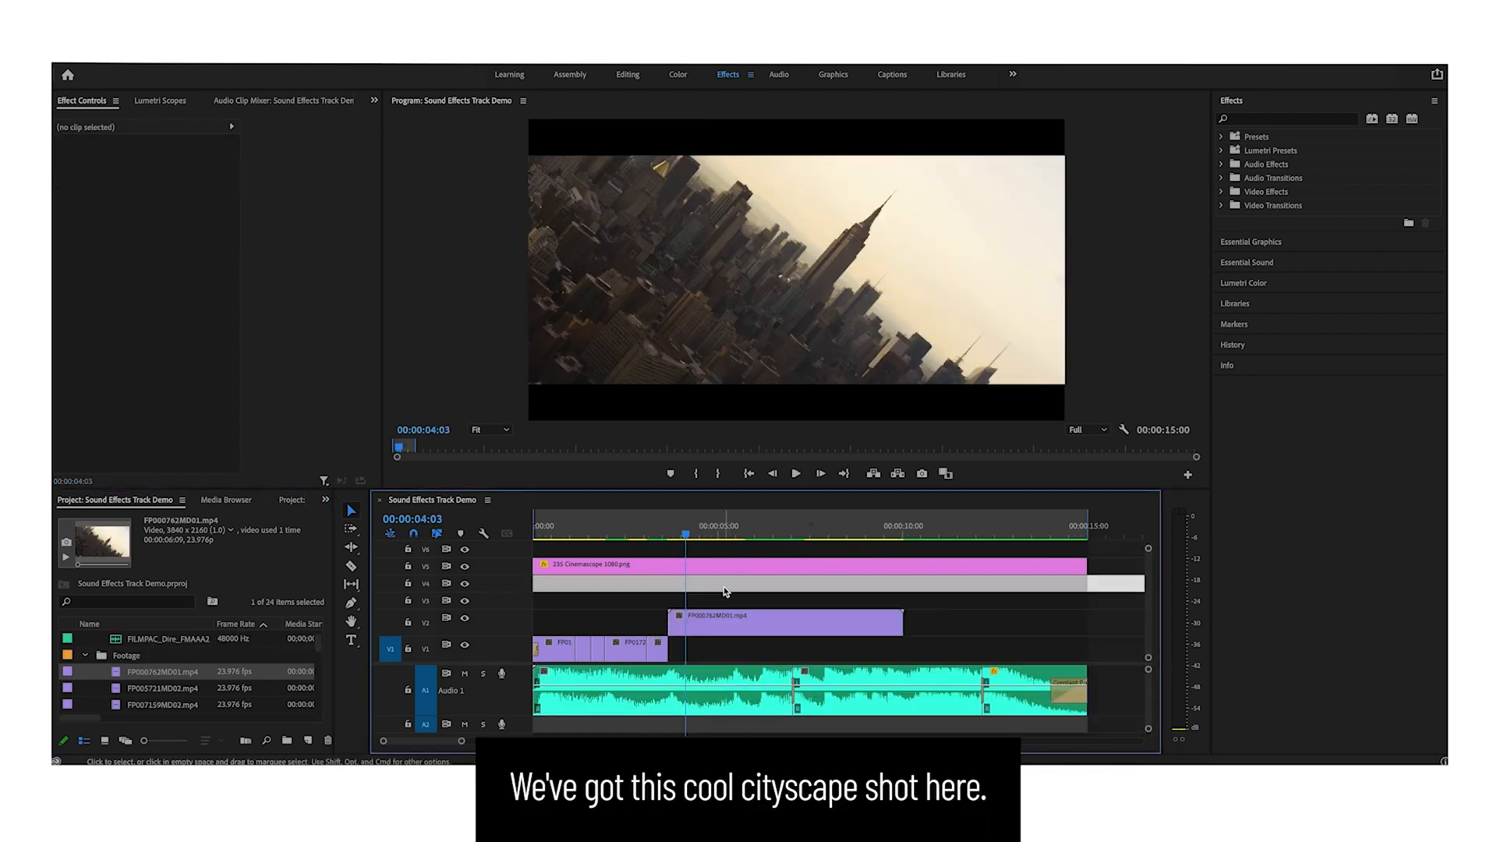
pyautogui.moveTo(651, 532); pyautogui.dragTo(793, 536)
pyautogui.moveTo(797, 538); pyautogui.dragTo(738, 535)
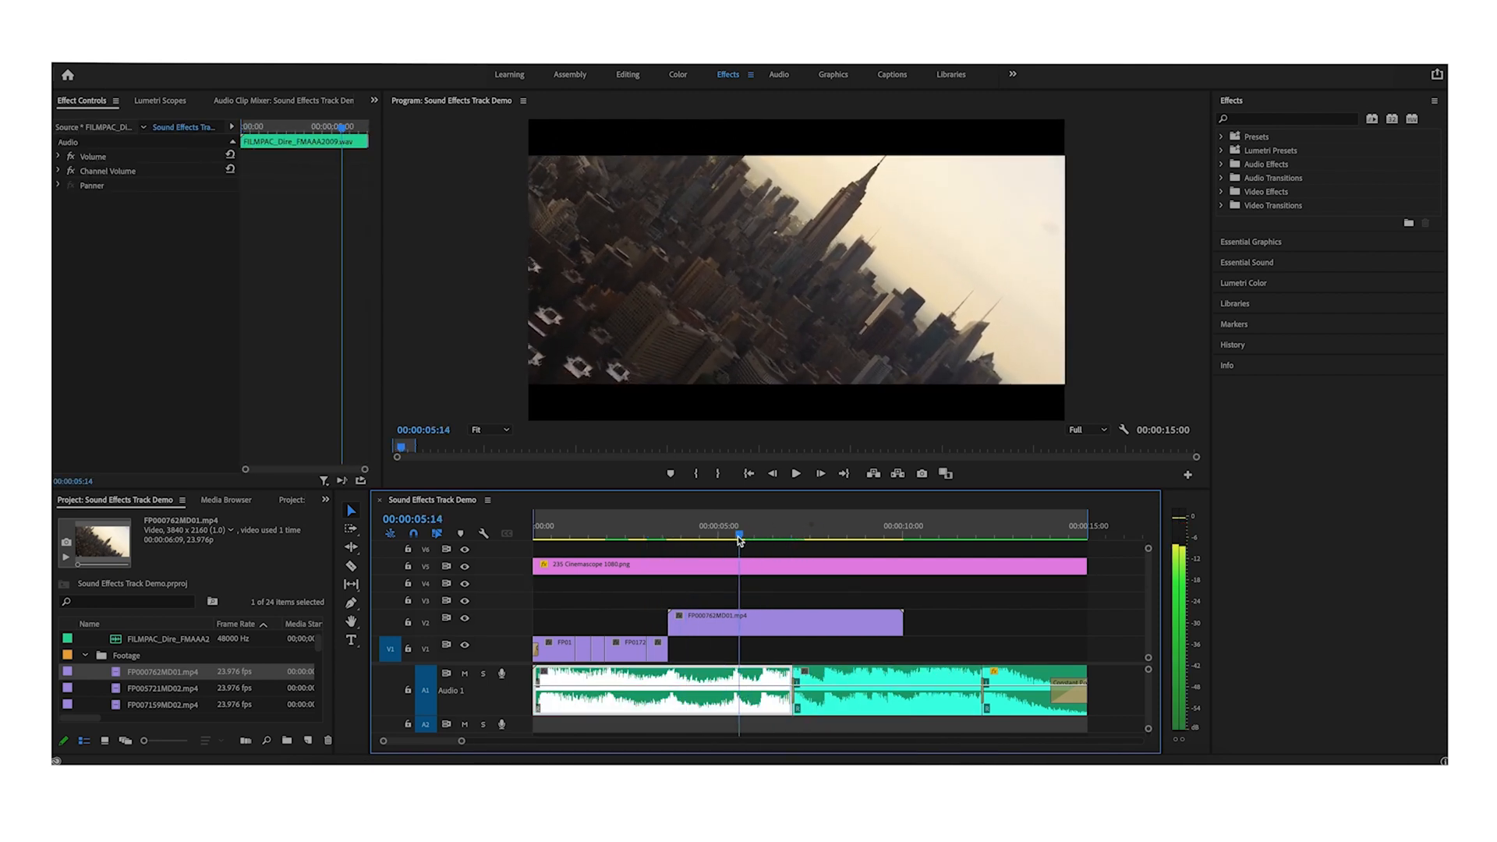
pyautogui.click(786, 572)
pyautogui.click(800, 581)
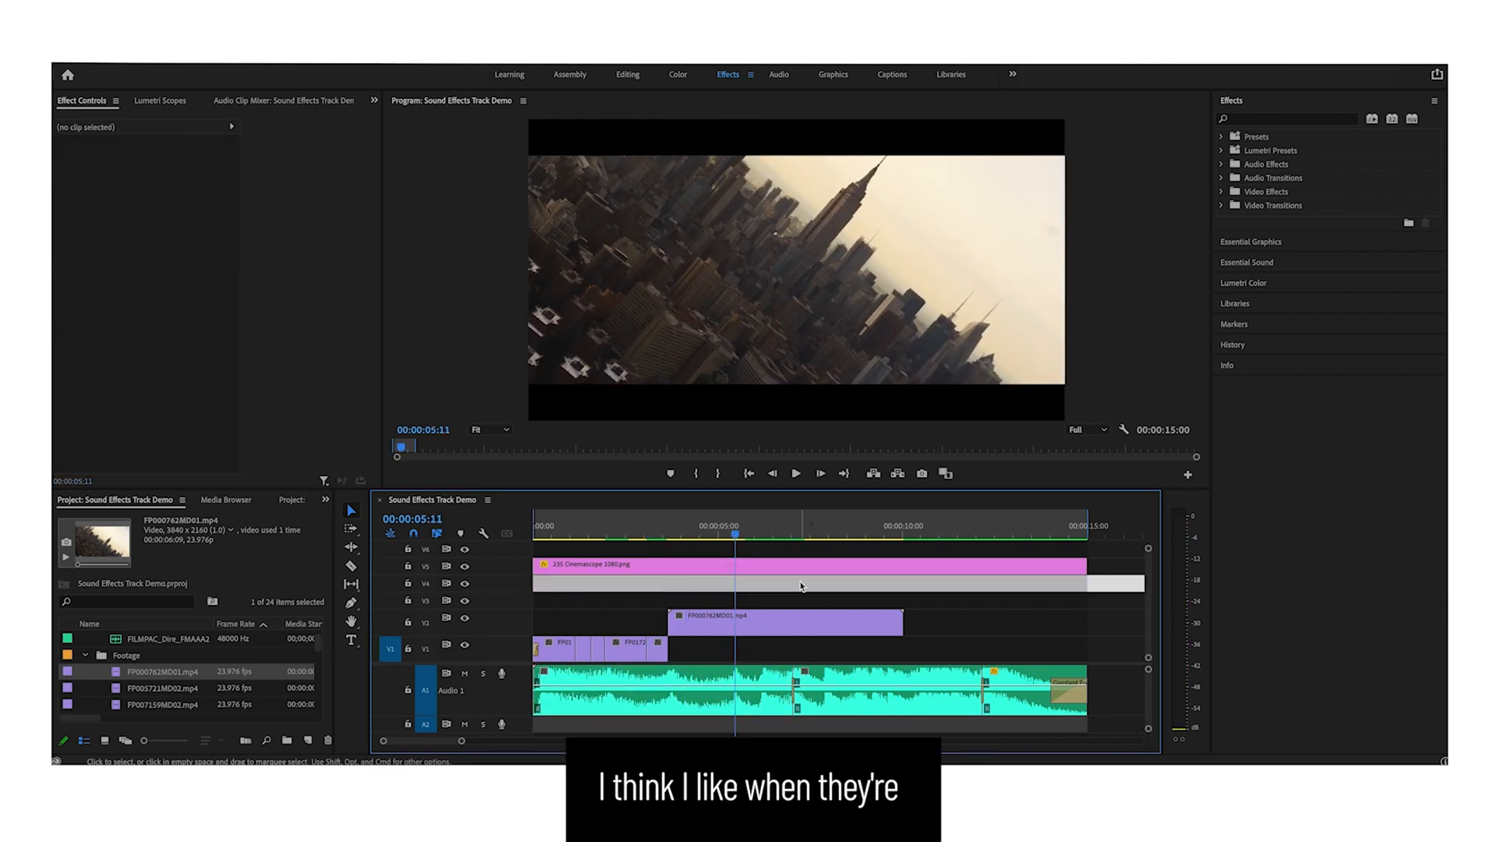
pyautogui.click(794, 581)
pyautogui.moveTo(736, 536); pyautogui.dragTo(753, 535)
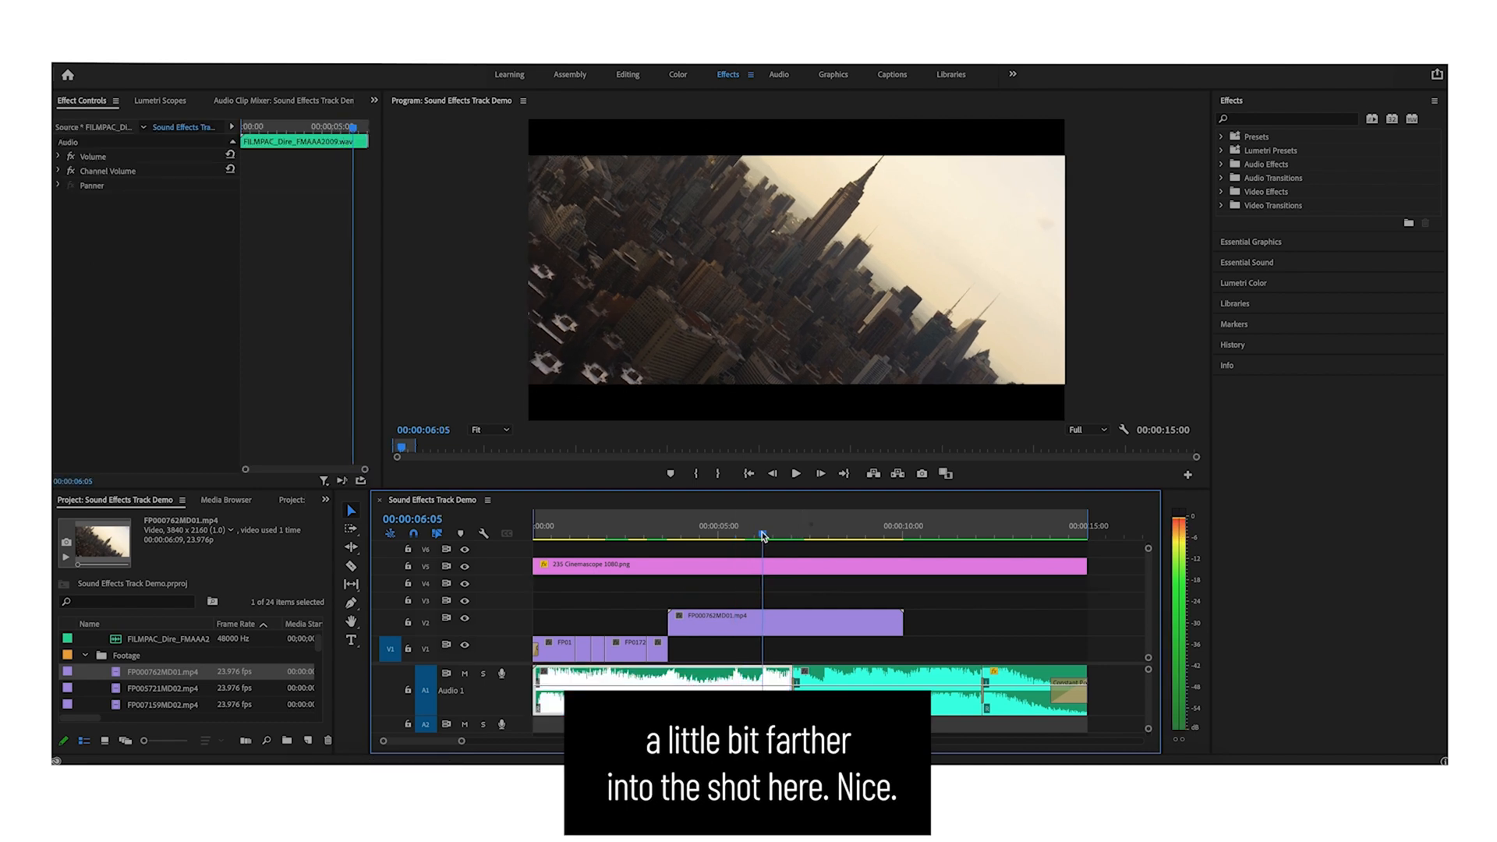
# - Trim the start of the cityscape clip so it begins further into the shot
pyautogui.moveTo(669, 621); pyautogui.dragTo(713, 630)
pyautogui.click(637, 534)
pyautogui.press('space')
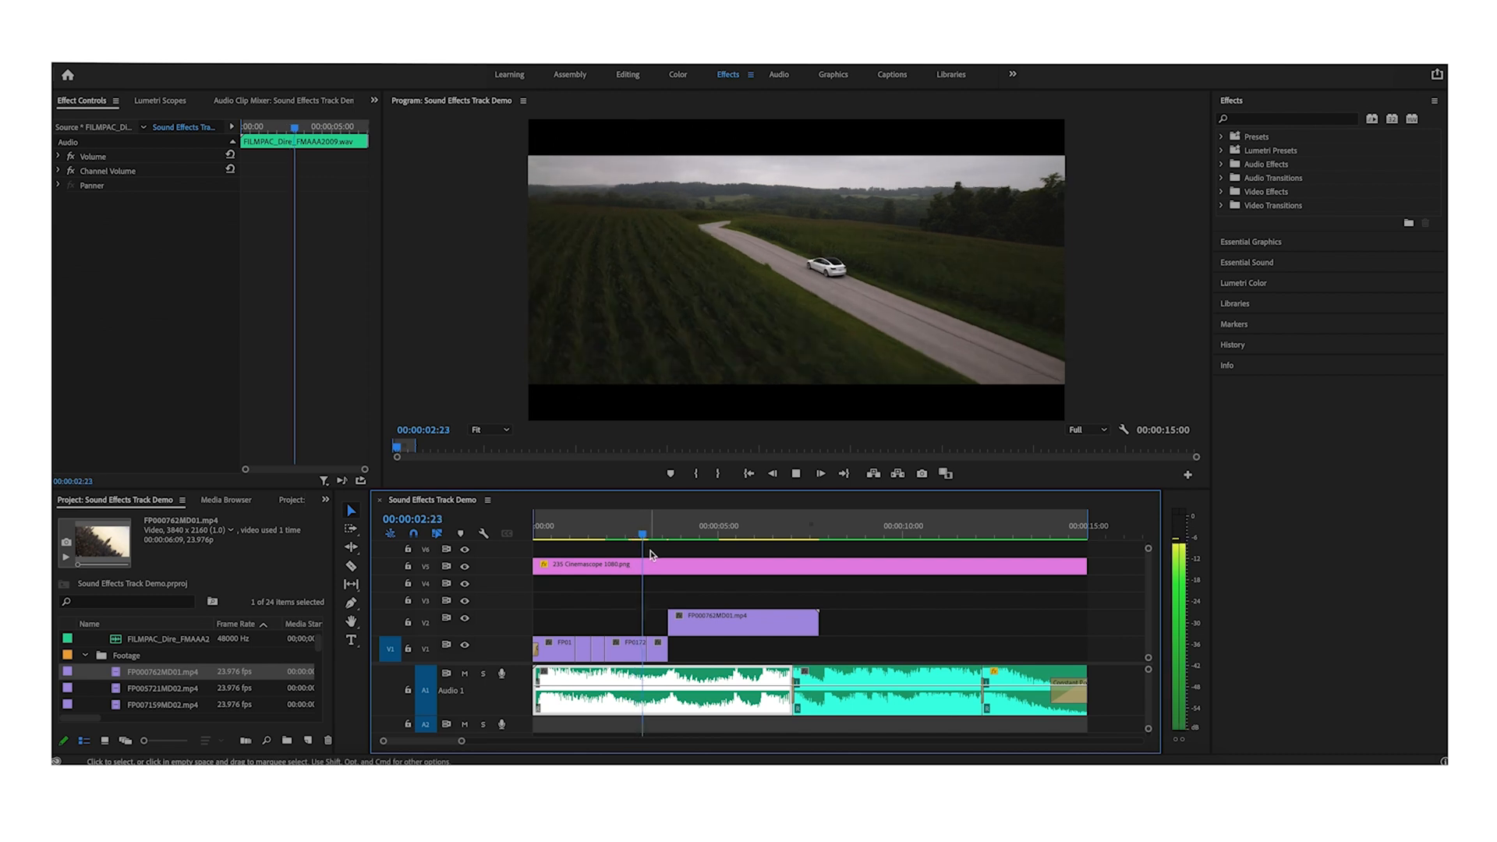
pyautogui.press('space')
# - Shorten the cityscape clip's end so it plays only briefly after the road clip
pyautogui.moveTo(817, 623); pyautogui.dragTo(702, 625)
pyautogui.click(727, 626)
pyautogui.press('space')
# - Place the FP013377MD01.mp4 eye close-up on the track above, right after the cityscape clip
pyautogui.press('space')
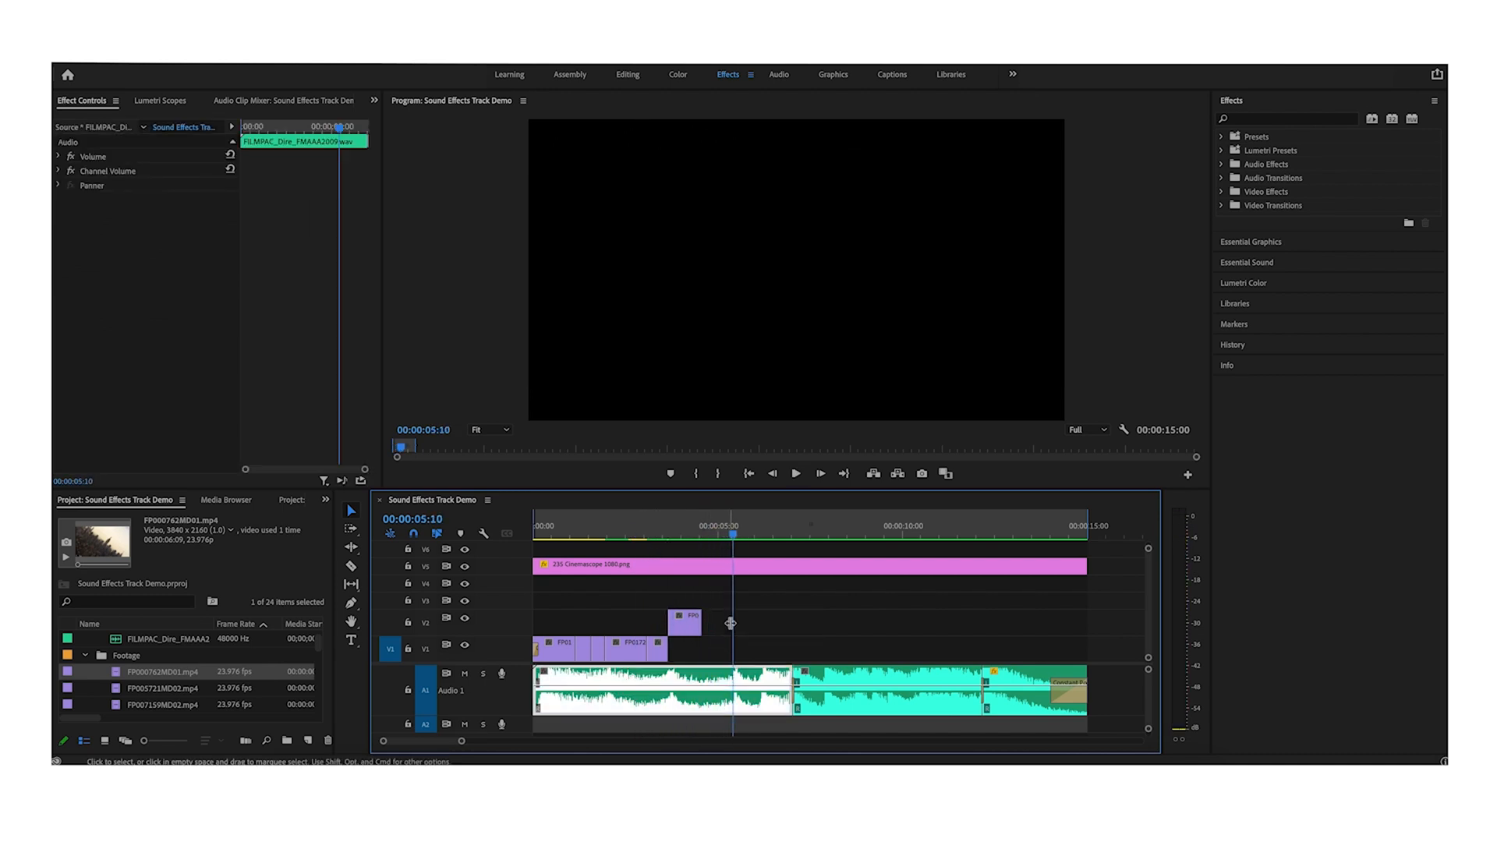
pyautogui.moveTo(713, 532); pyautogui.dragTo(686, 529)
pyautogui.click(754, 605)
pyautogui.press('space')
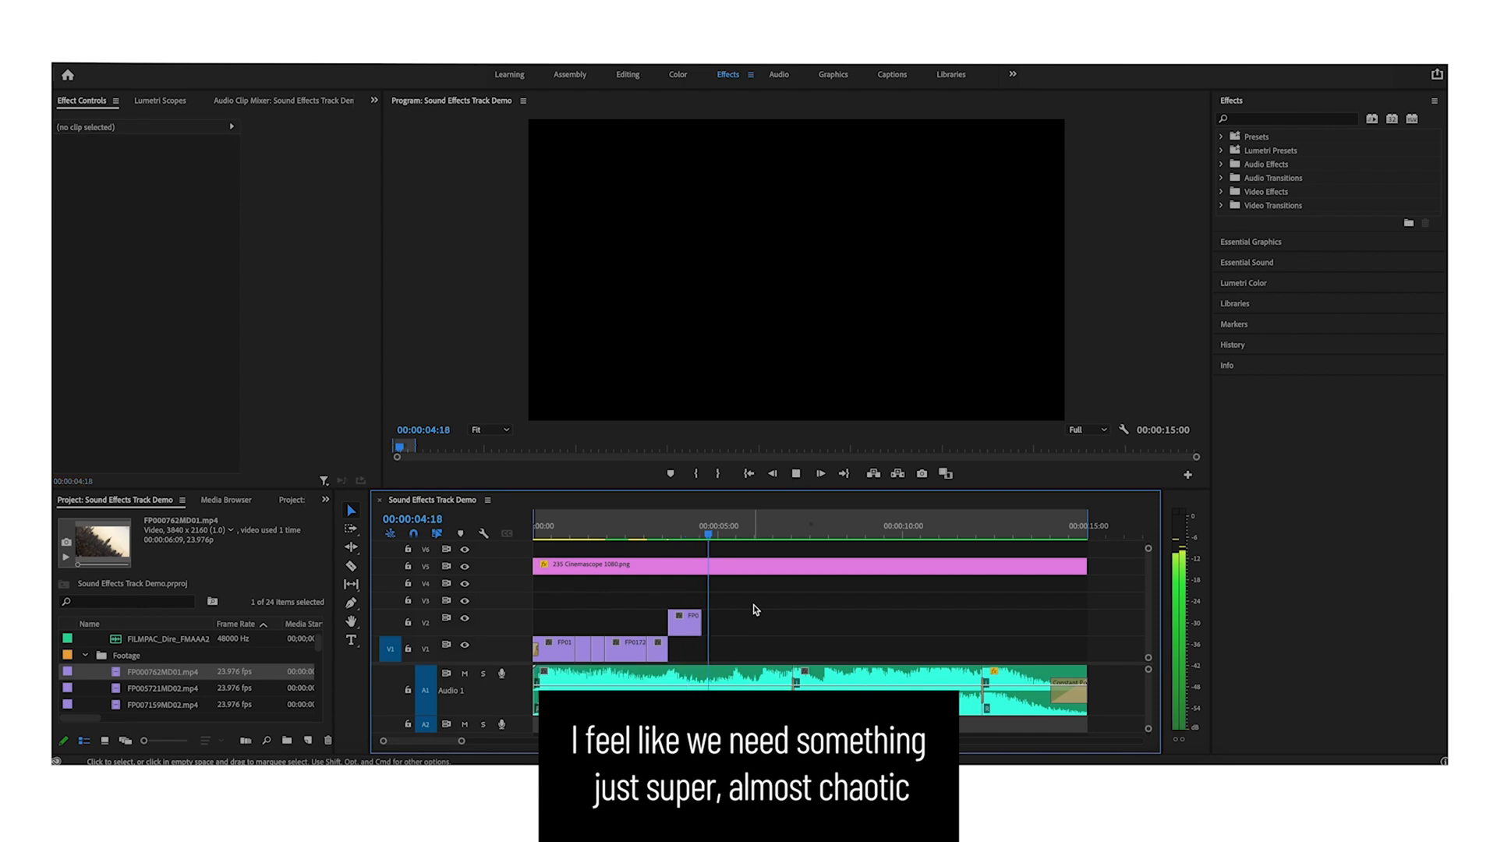
pyautogui.press('space')
pyautogui.click(698, 524)
pyautogui.press('space')
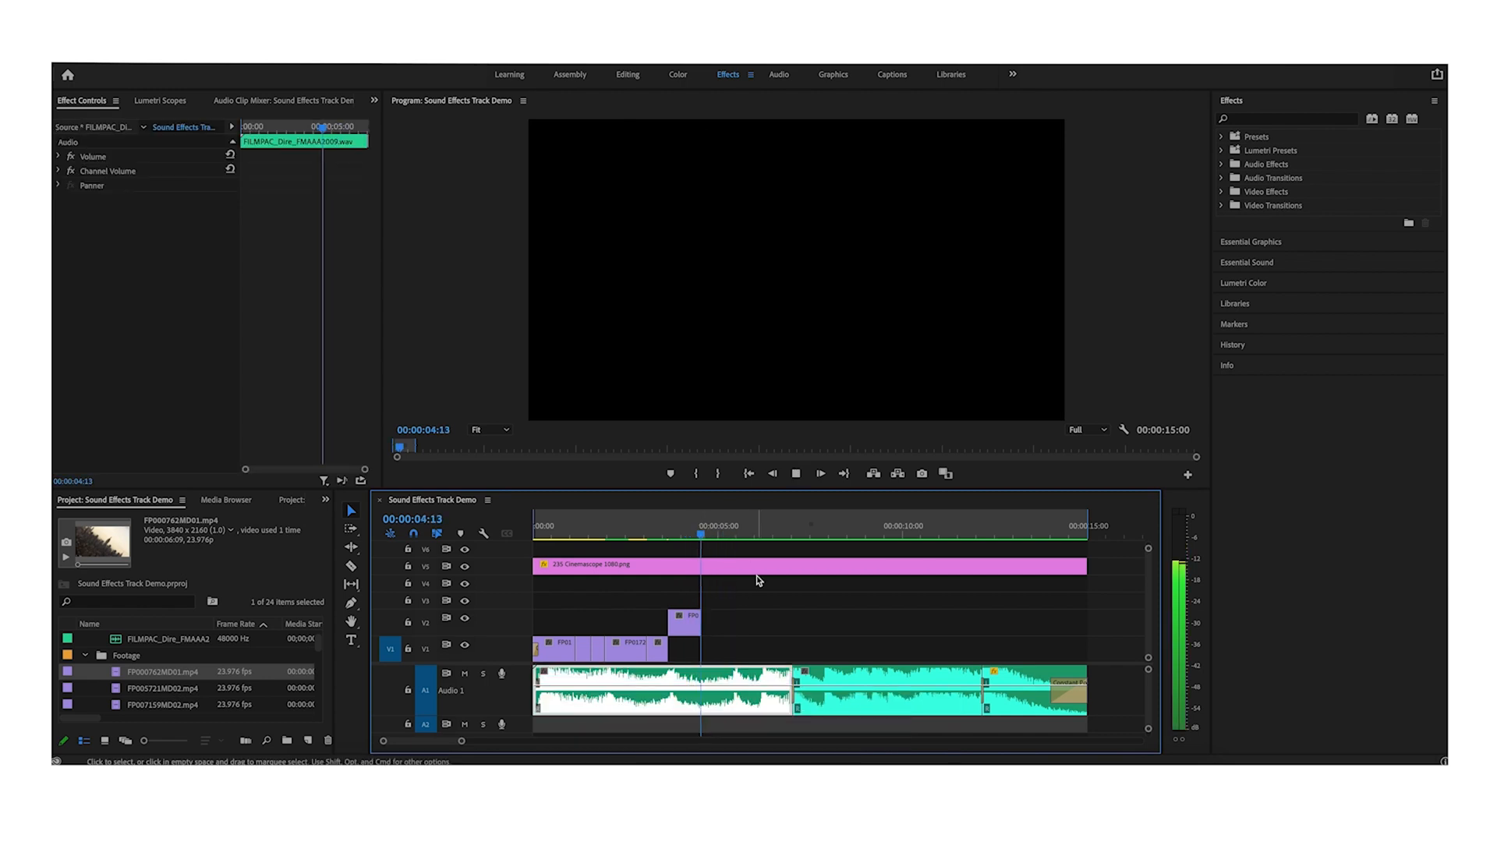
pyautogui.click(703, 532)
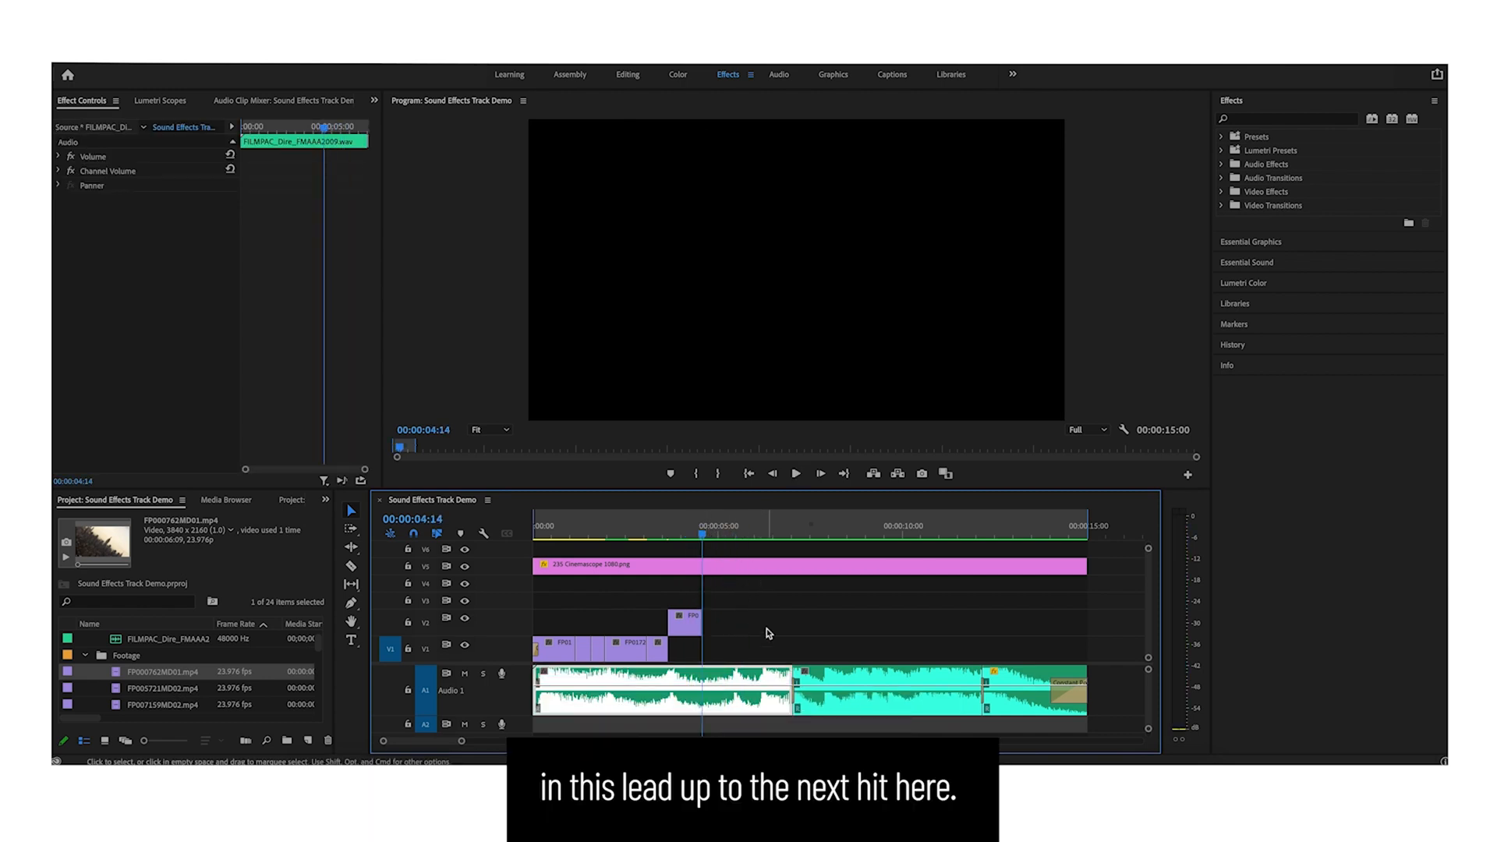
pyautogui.scroll(-5, 195, 696)
pyautogui.moveTo(162, 688); pyautogui.dragTo(729, 622)
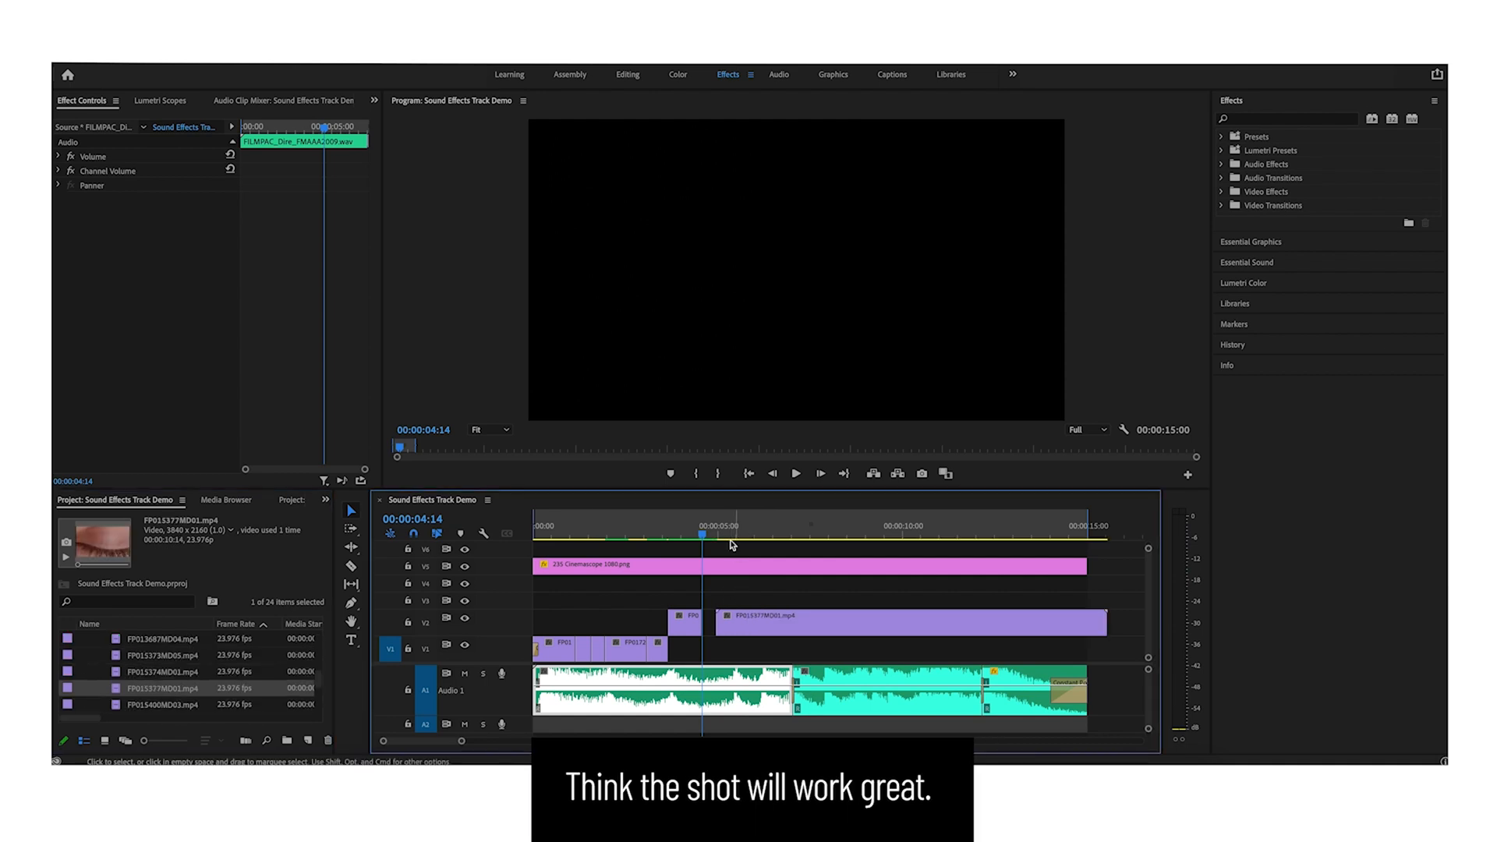
pyautogui.moveTo(711, 534); pyautogui.dragTo(763, 533)
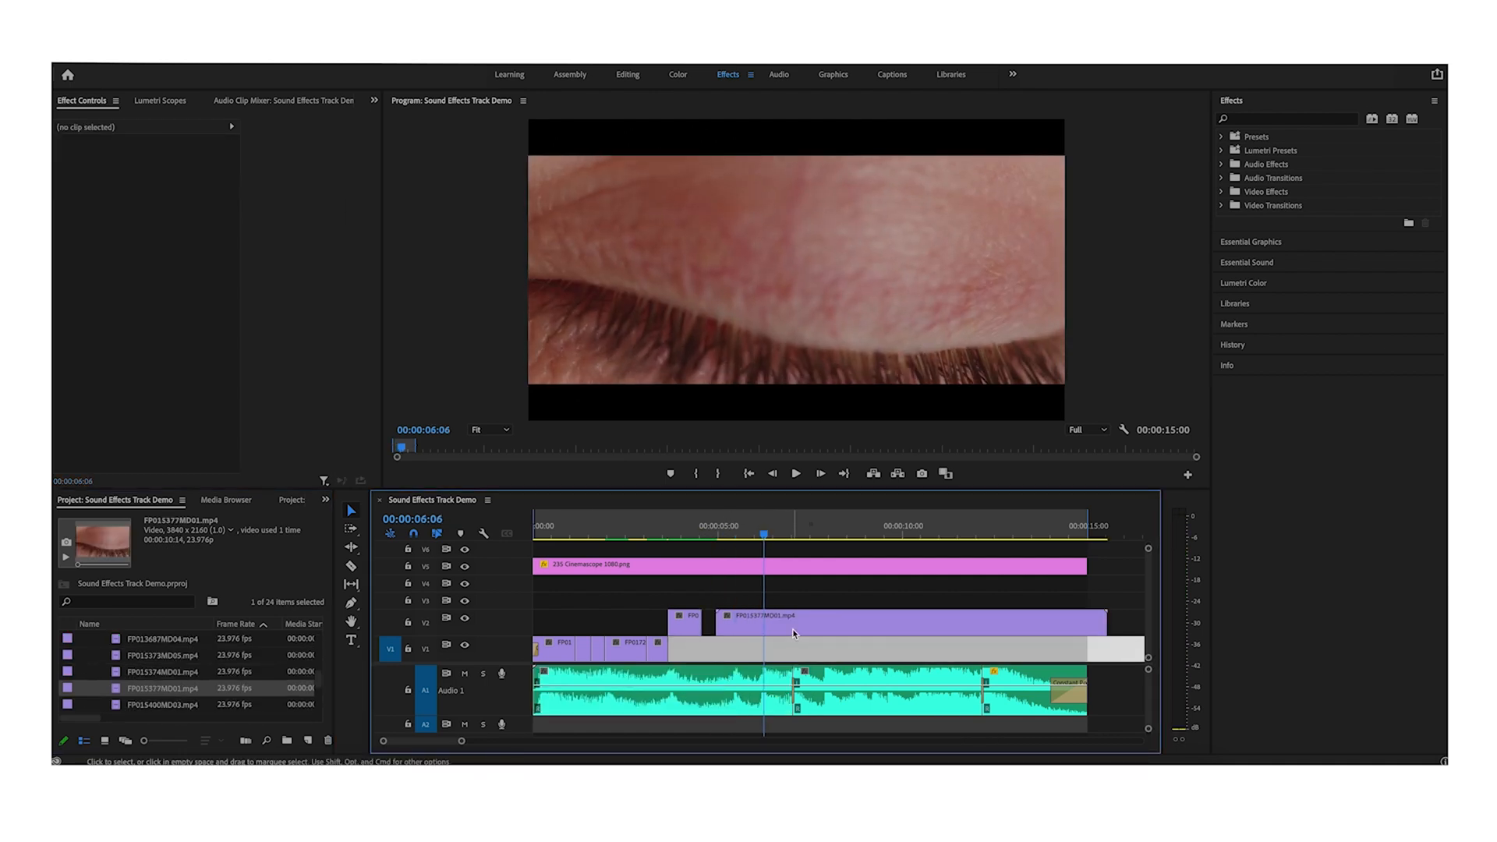
# - Set the eye close-up clip's speed to 200% using Clip Speed / Duration
pyautogui.rightClick(789, 630)
pyautogui.click(833, 482)
pyautogui.write('200')
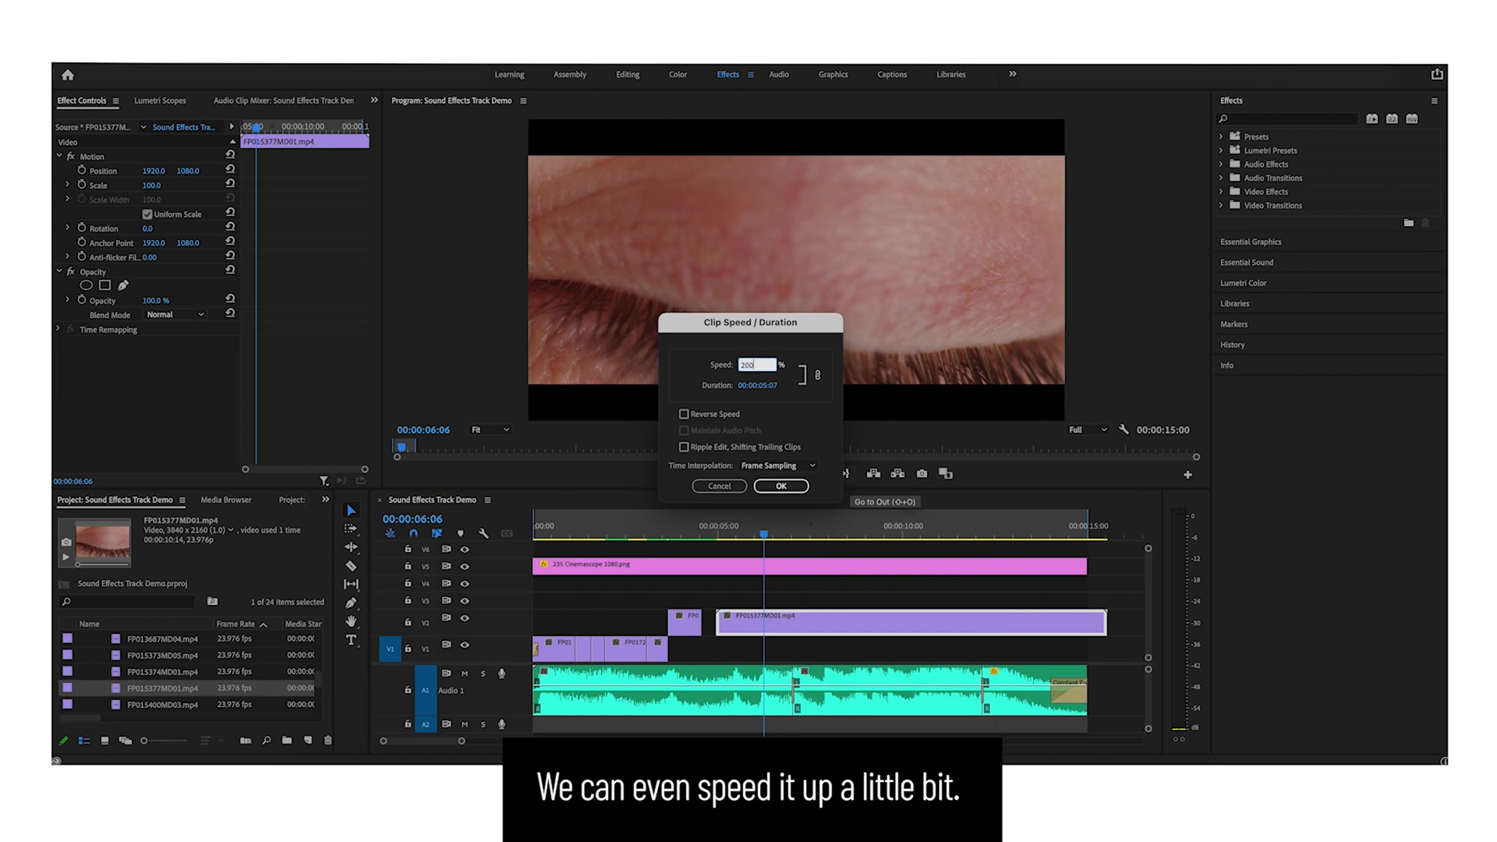
pyautogui.press('Return')
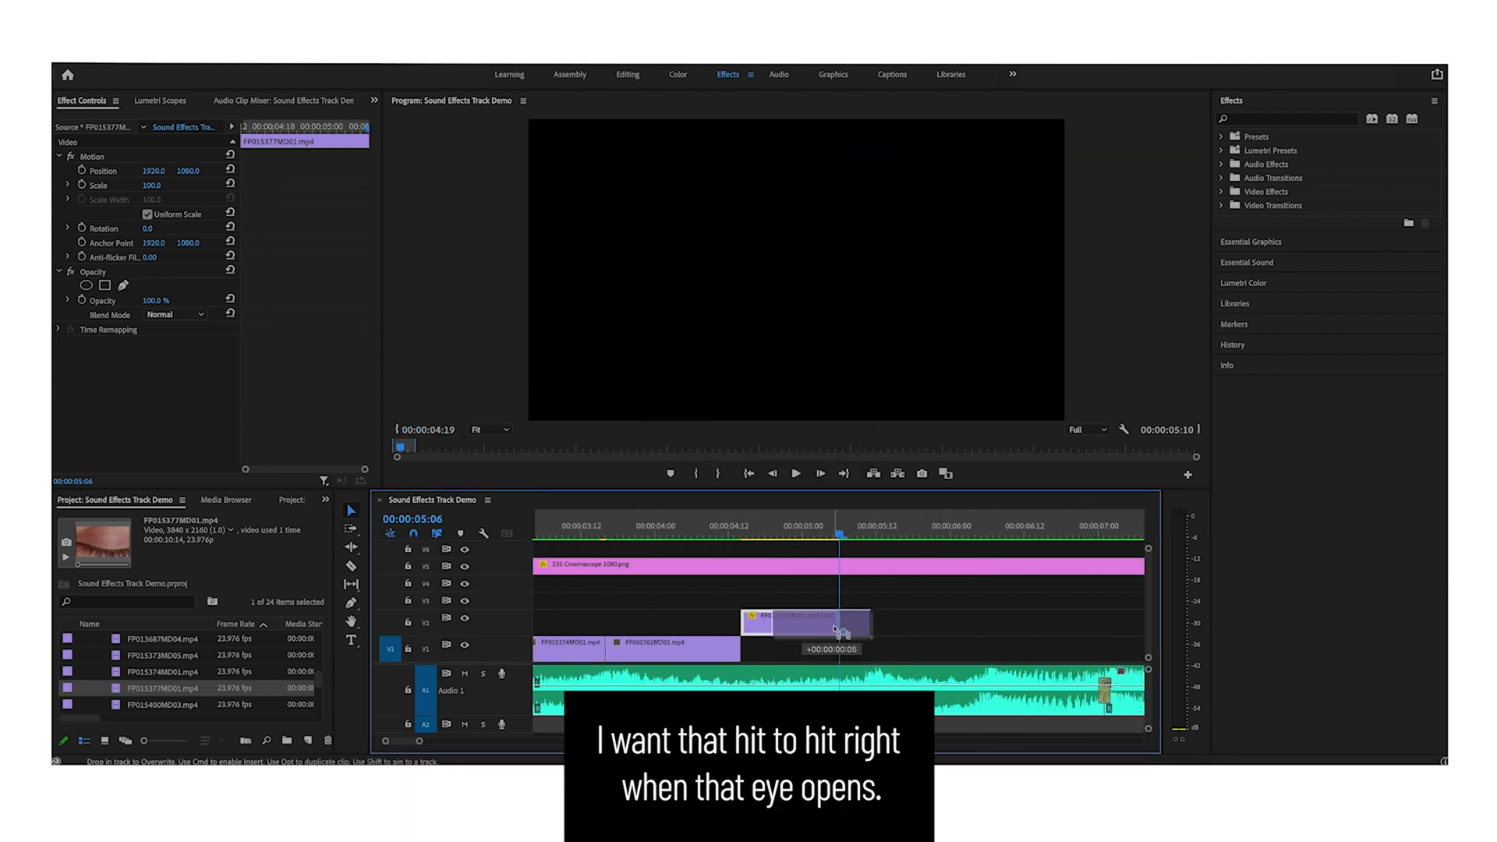
pyautogui.moveTo(840, 538); pyautogui.dragTo(837, 538)
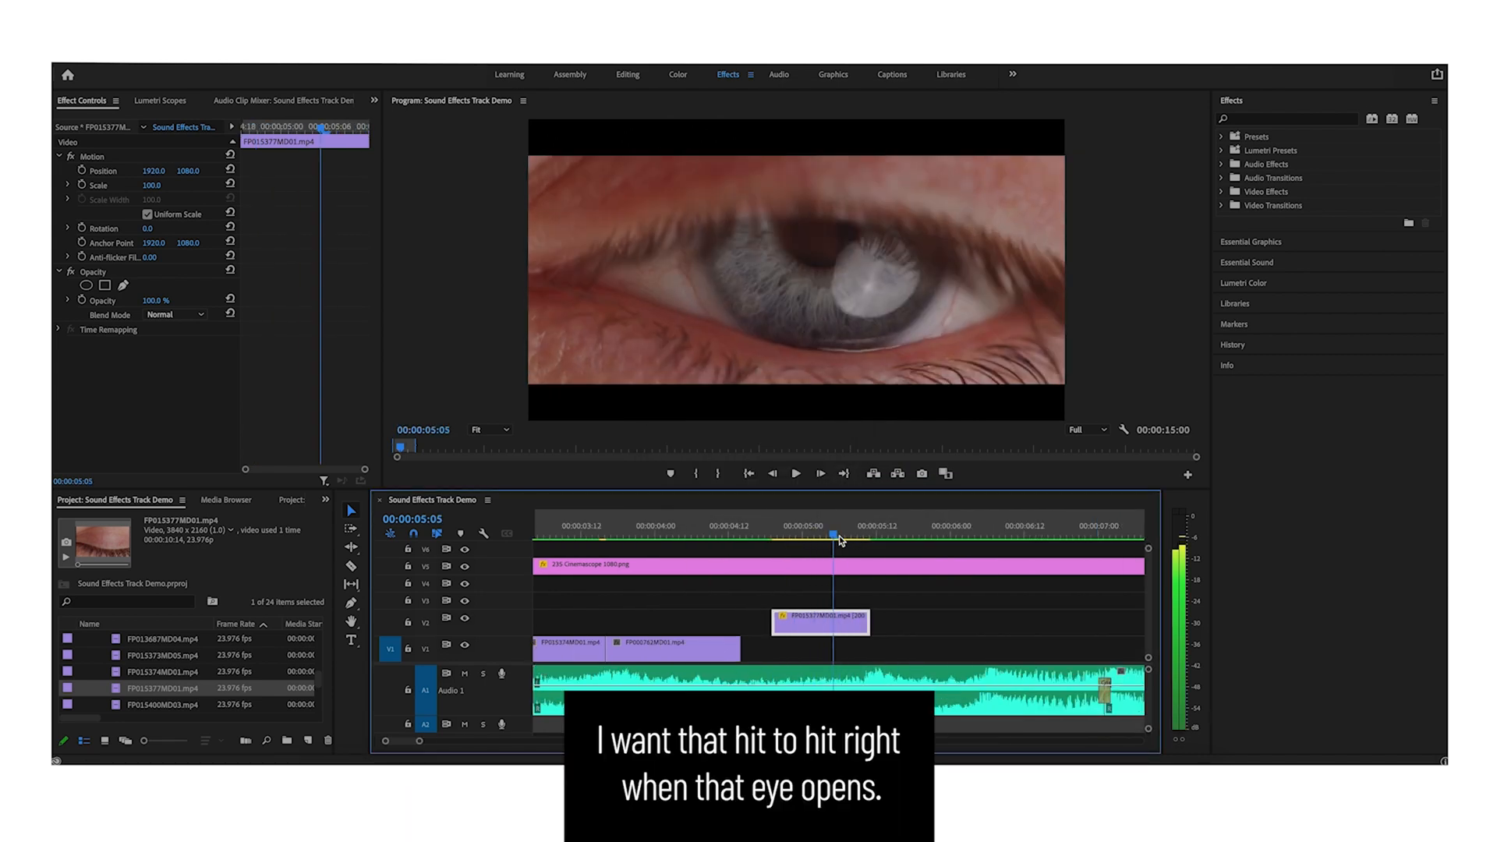
# - Place the FP015767MD03.mp4 shot on the main track right after the eye close-up and trim off its tail
pyautogui.moveTo(837, 538); pyautogui.dragTo(778, 538)
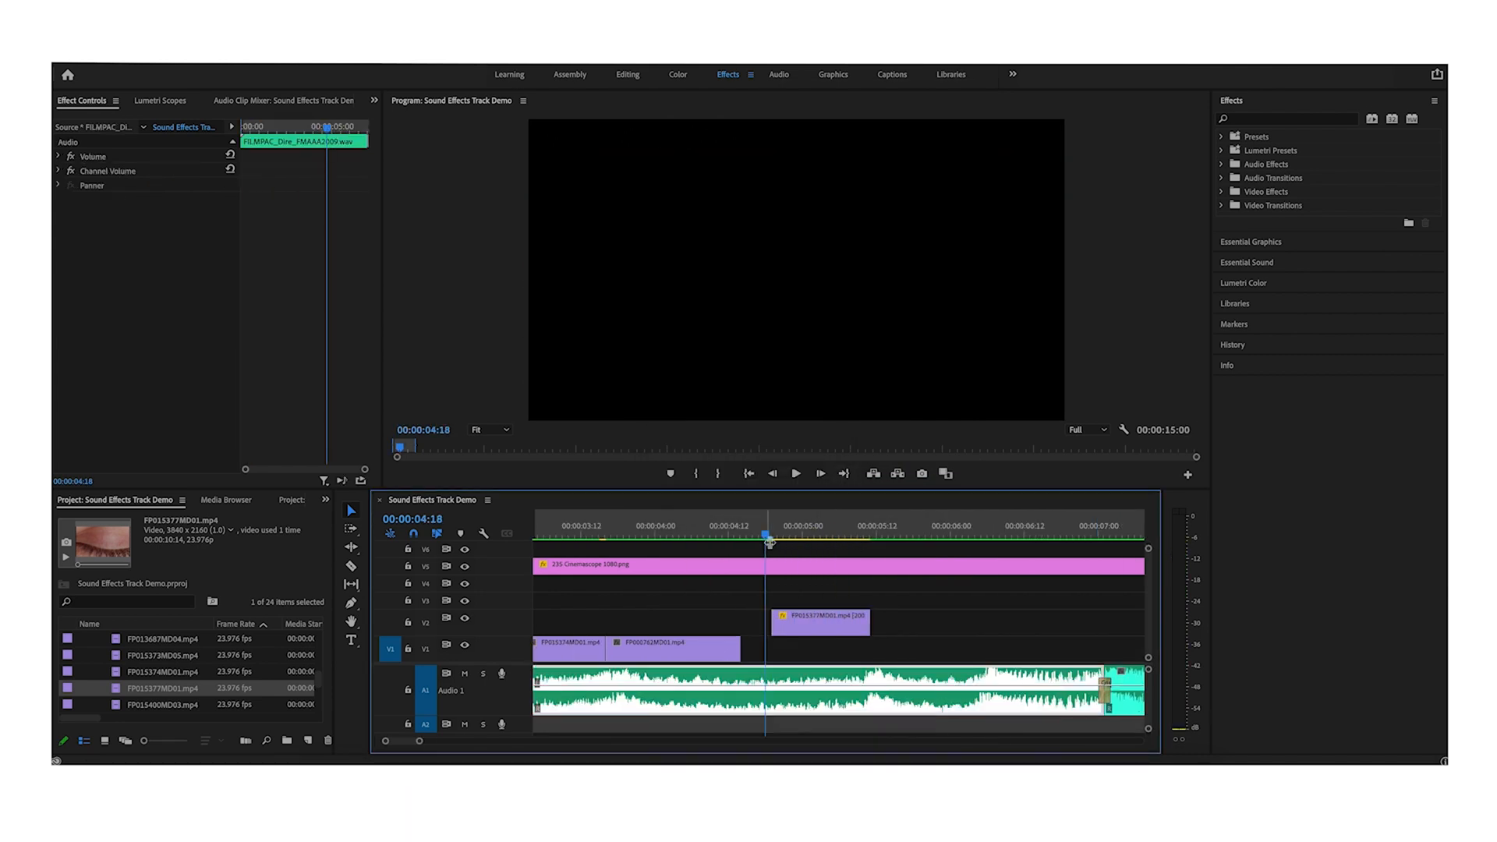
pyautogui.press('space')
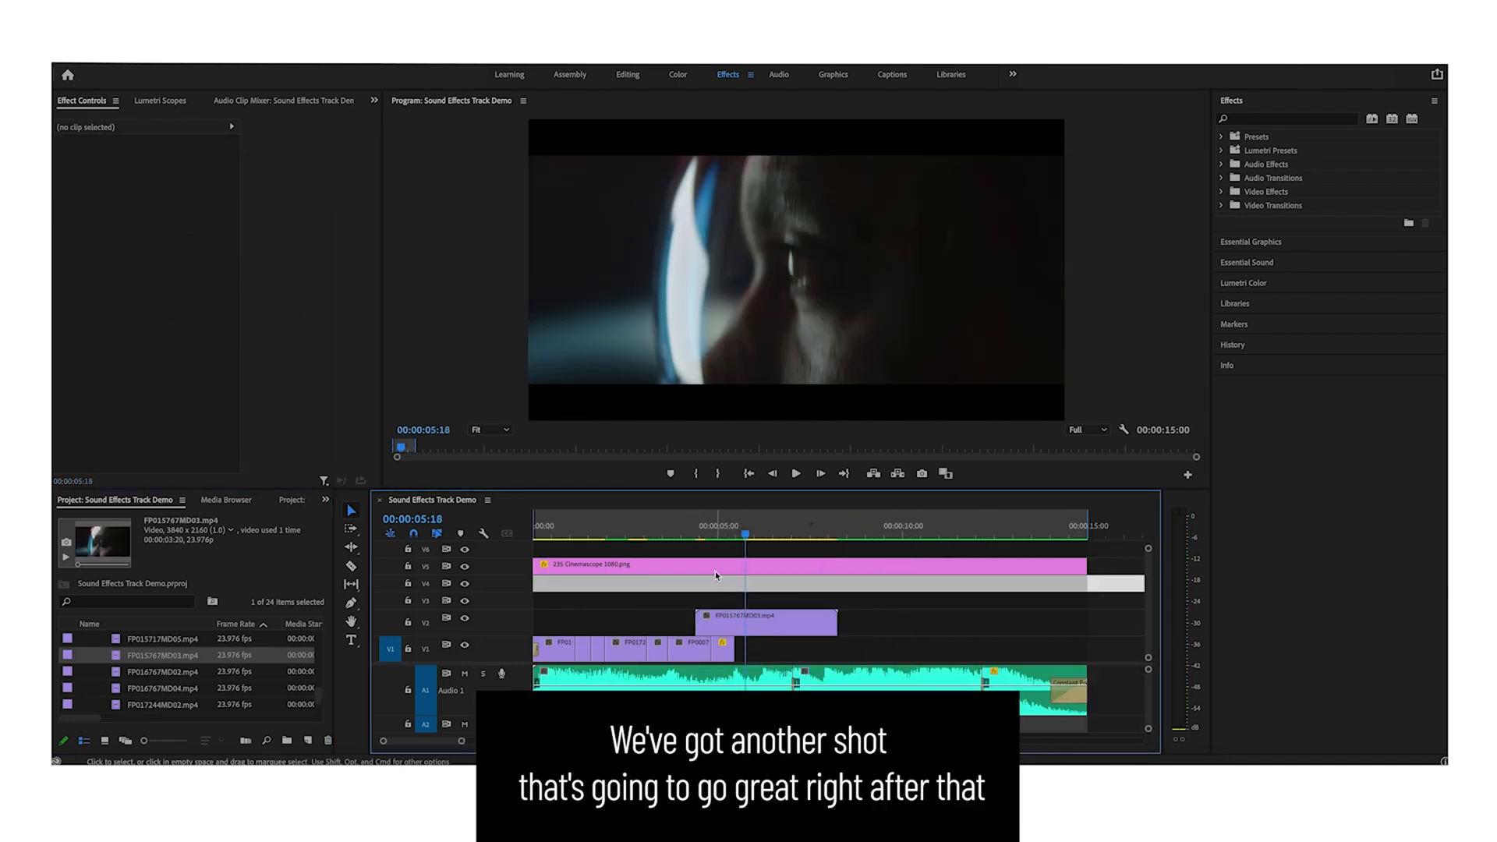
pyautogui.moveTo(725, 535); pyautogui.dragTo(771, 534)
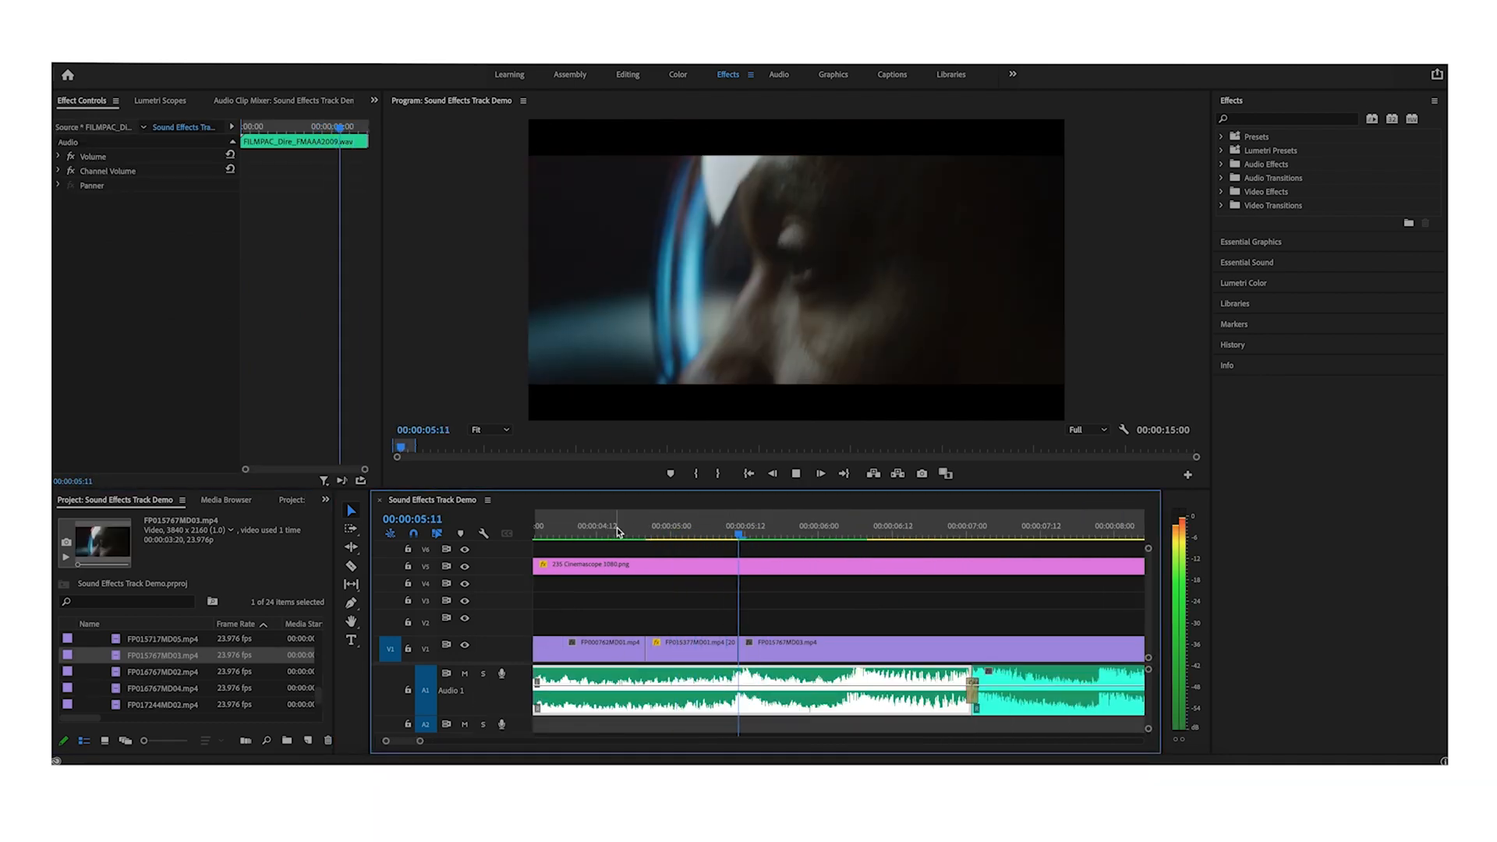
pyautogui.click(901, 653)
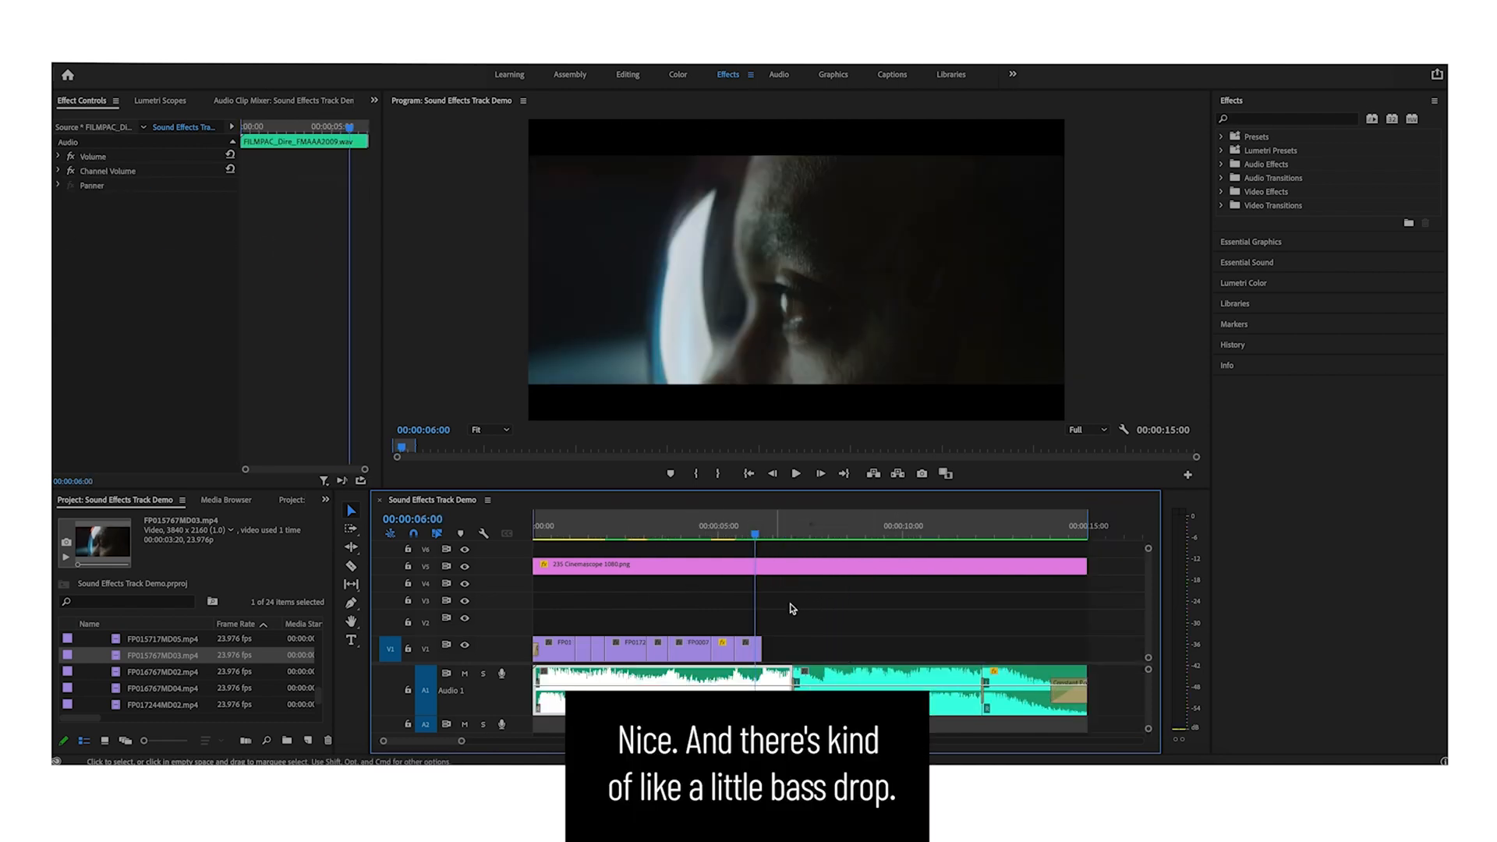
pyautogui.click(805, 618)
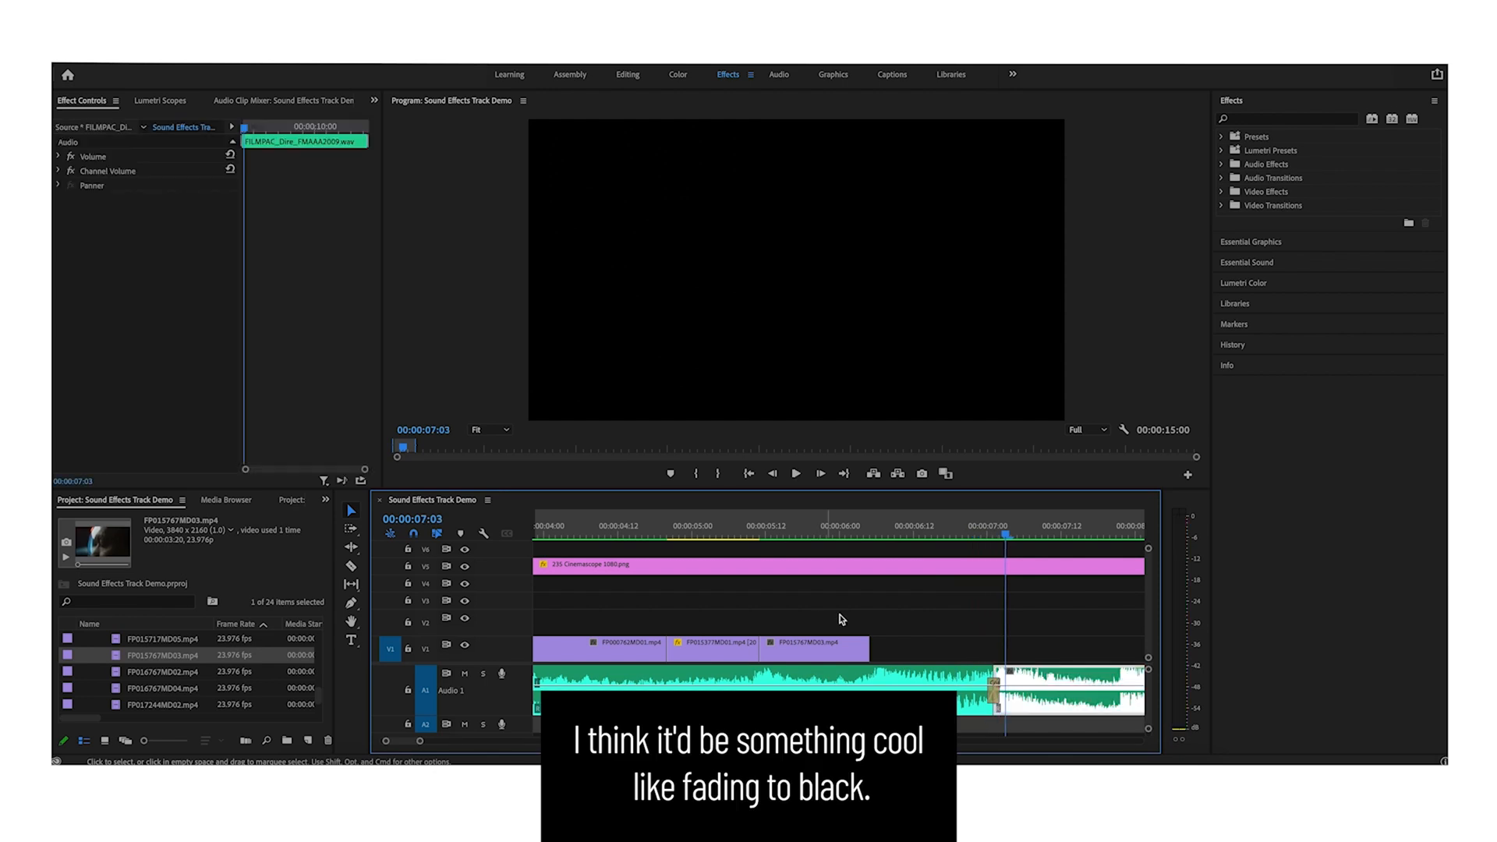
# - Place the FP015373MD05.mp4 clip on the upper track after the main-track clips and adjust its start
pyautogui.click(853, 536)
pyautogui.press('-')
pyautogui.click(924, 617)
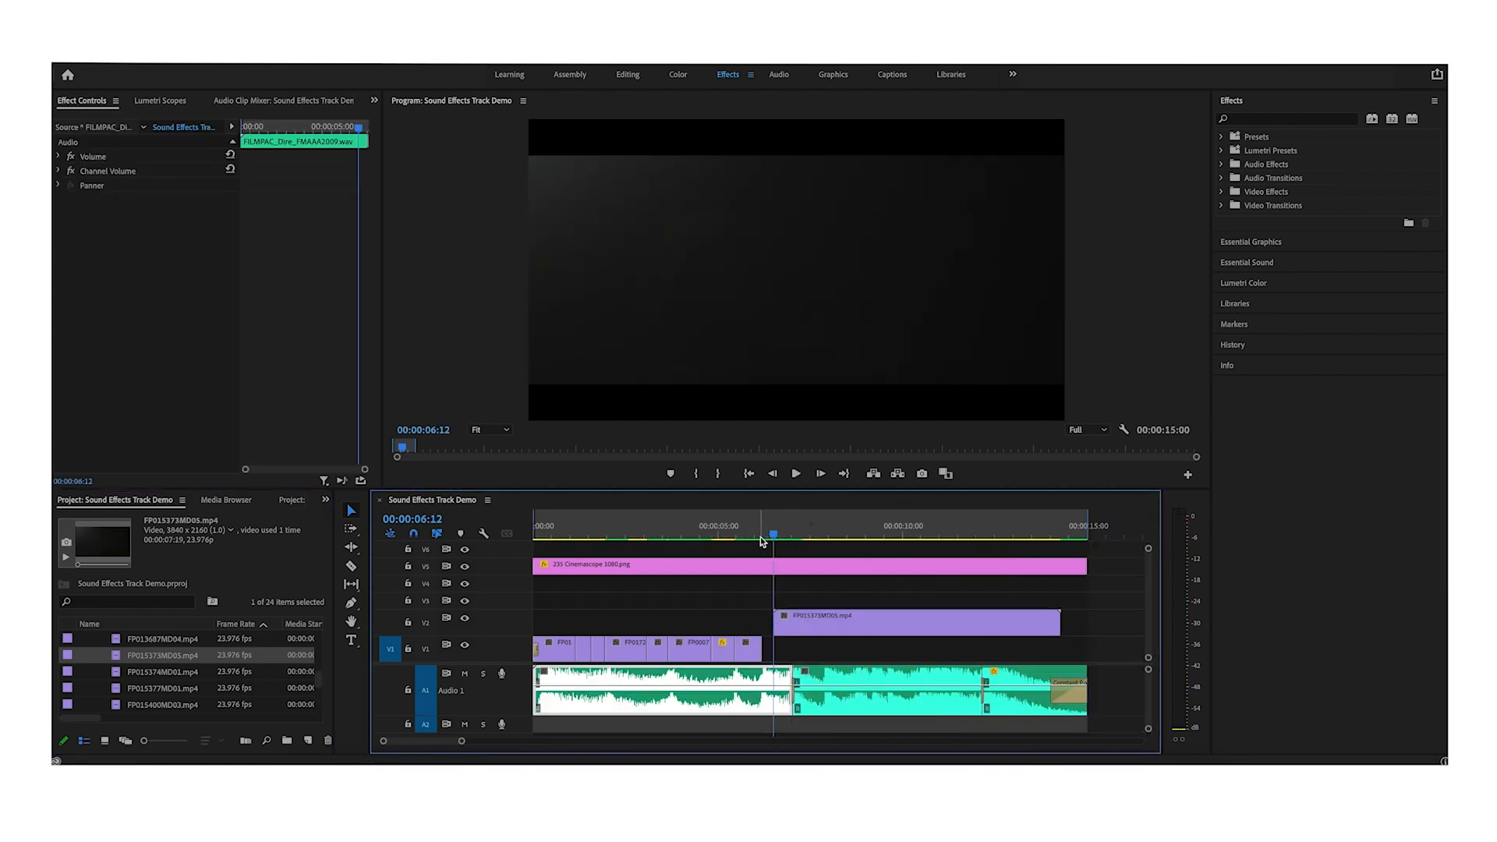
pyautogui.moveTo(777, 535); pyautogui.dragTo(801, 533)
pyautogui.click(861, 633)
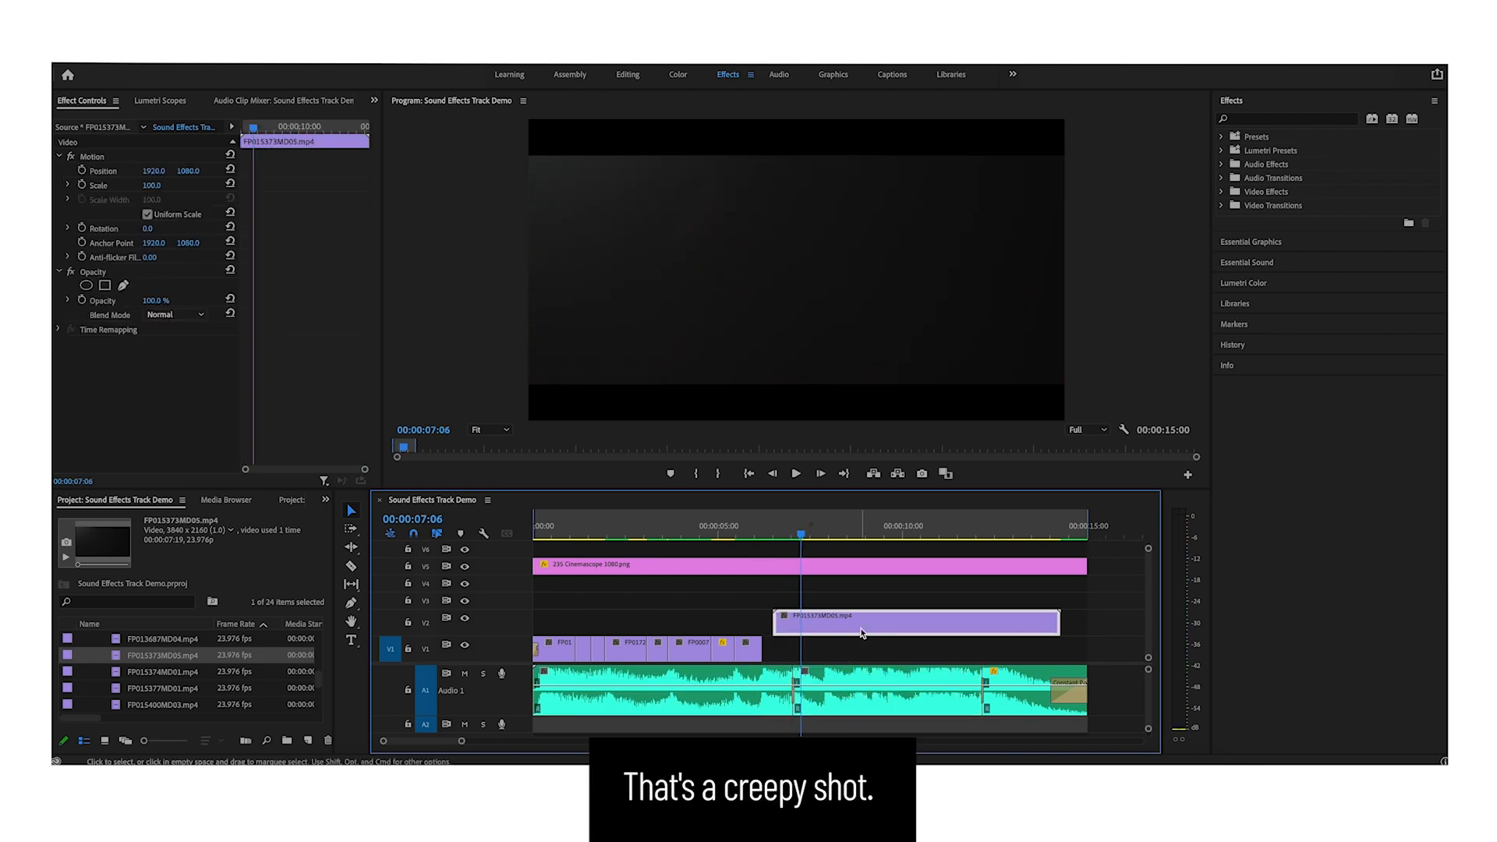
pyautogui.moveTo(785, 632); pyautogui.dragTo(773, 632)
# - Play back the cut around the new upper-track clip to check its timing
pyautogui.click(744, 526)
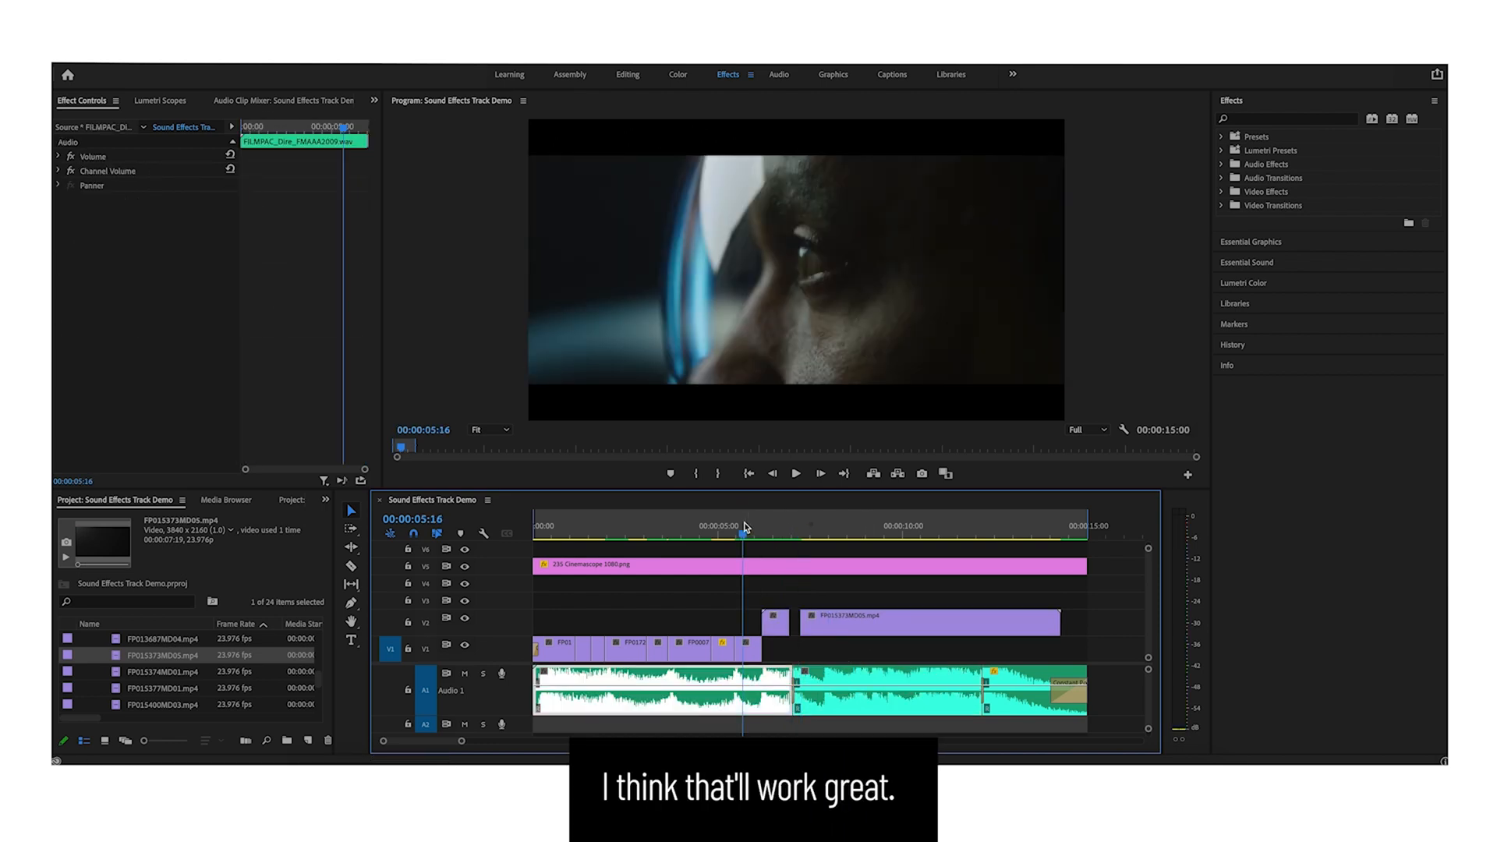
pyautogui.press('=')
pyautogui.press('=')
pyautogui.press('space')
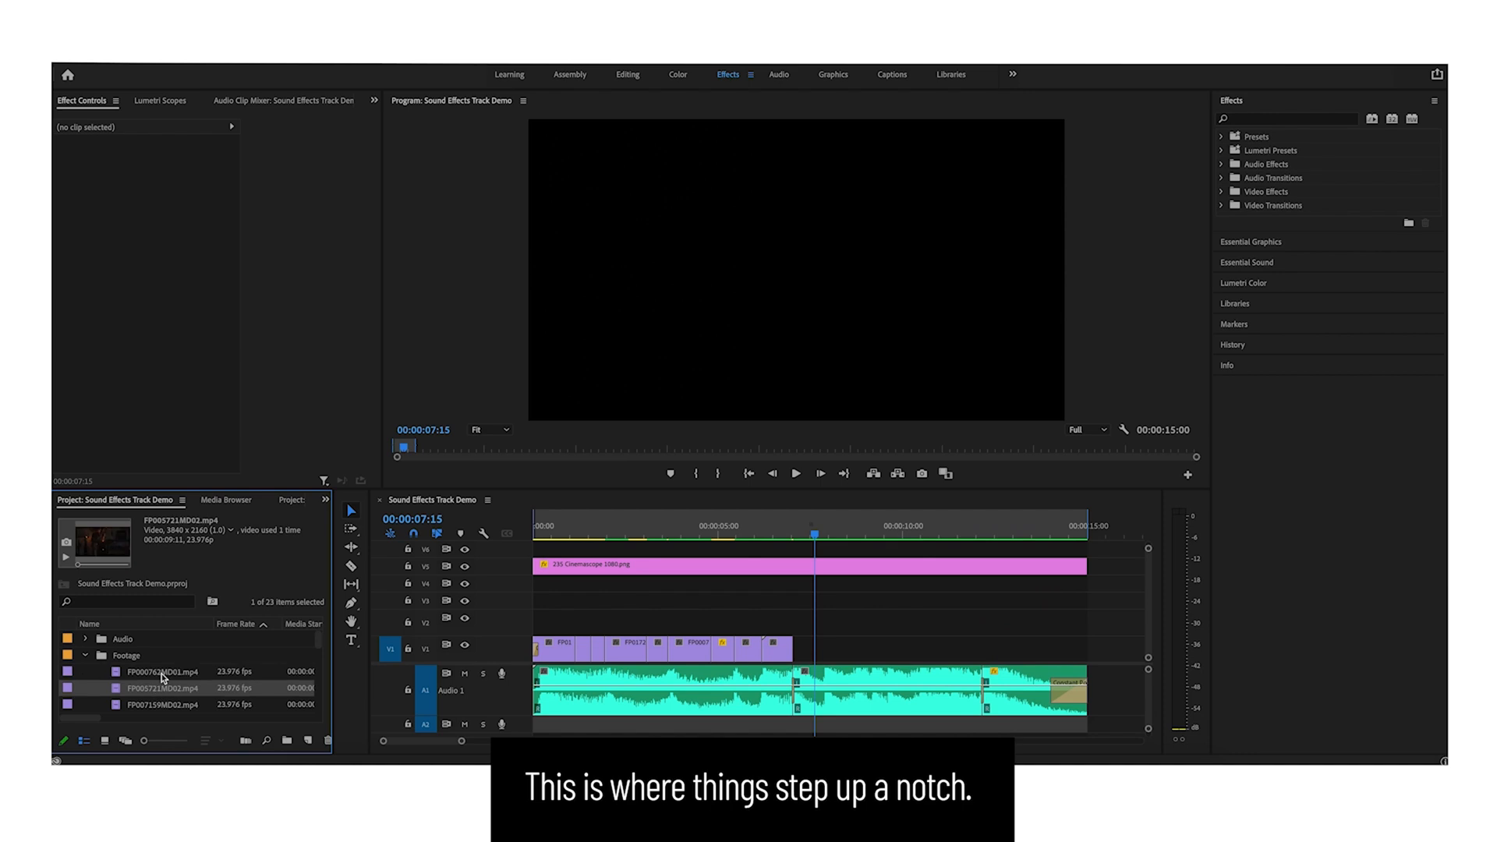
# - Add another project clip above the end of the sequence and move it down onto the main track
pyautogui.click(164, 672)
pyautogui.scroll(-2, 162, 691)
pyautogui.moveTo(161, 688); pyautogui.dragTo(792, 624)
pyautogui.click(824, 580)
pyautogui.moveTo(792, 528); pyautogui.dragTo(854, 527)
pyautogui.moveTo(835, 624); pyautogui.dragTo(834, 650)
pyautogui.click(745, 527)
pyautogui.press('space')
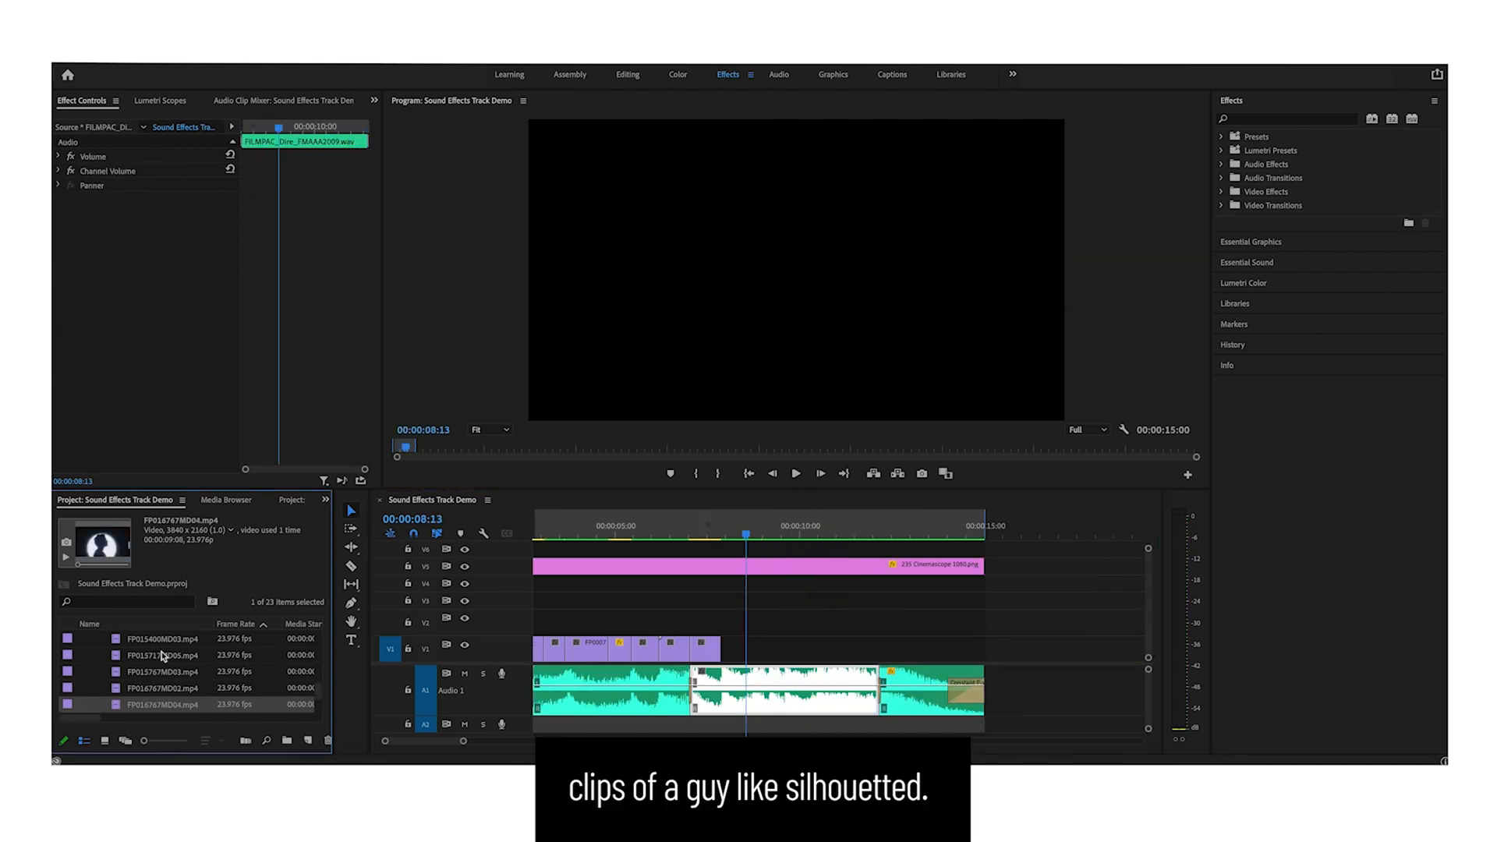
# - Add the FP016767MD04.mp4 silhouette shot briefly at the end and move it onto the main track
pyautogui.moveTo(172, 709); pyautogui.dragTo(721, 623)
pyautogui.click(725, 529)
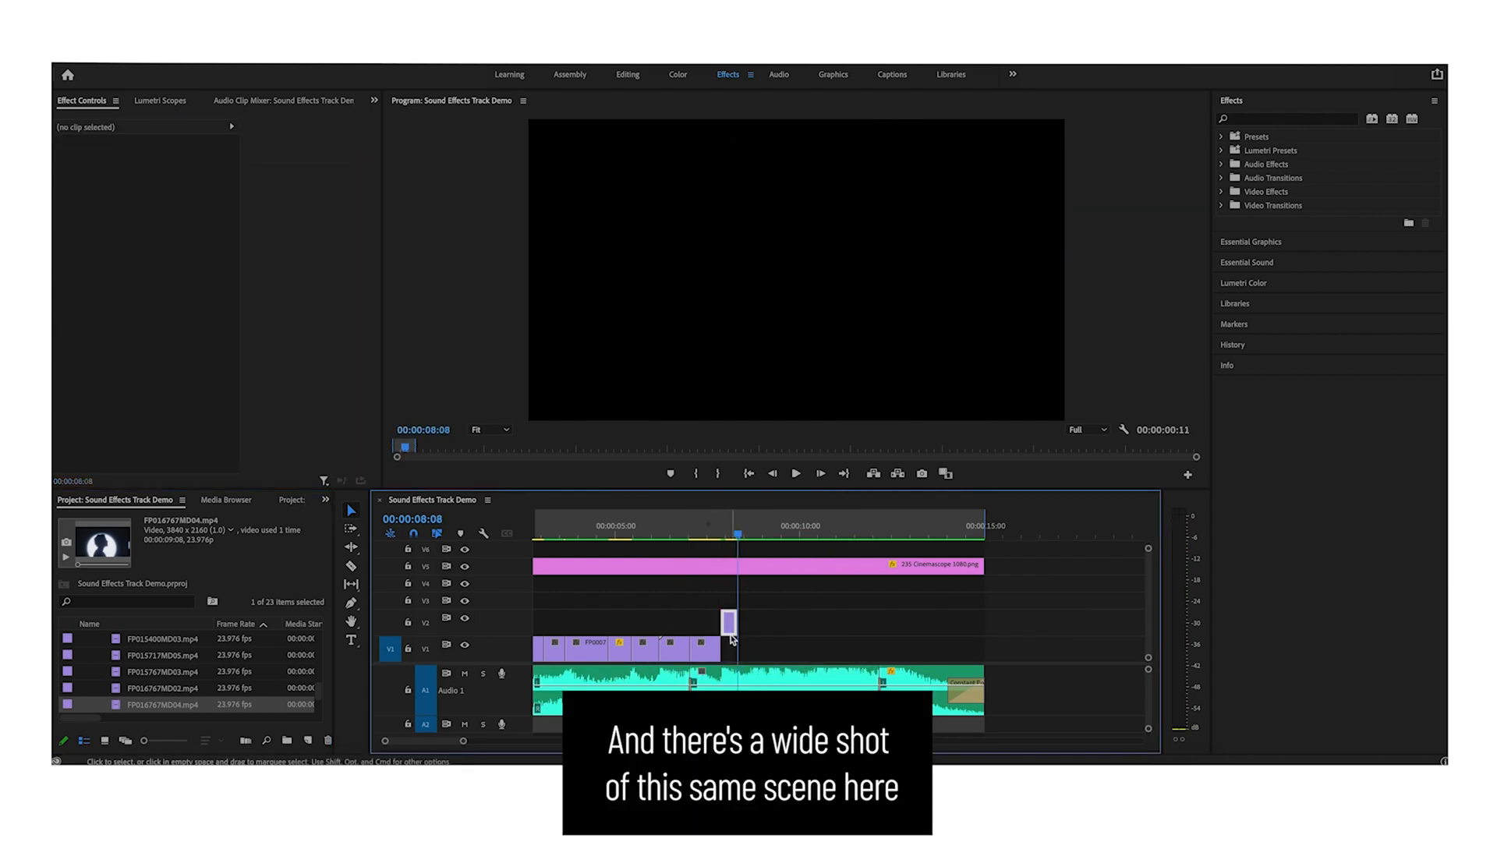
pyautogui.moveTo(730, 636); pyautogui.dragTo(730, 656)
# - Add the FP016767MD02.mp4 wide shot, razor it down to a short piece, and move that piece onto the main track
pyautogui.moveTo(163, 690); pyautogui.dragTo(811, 623)
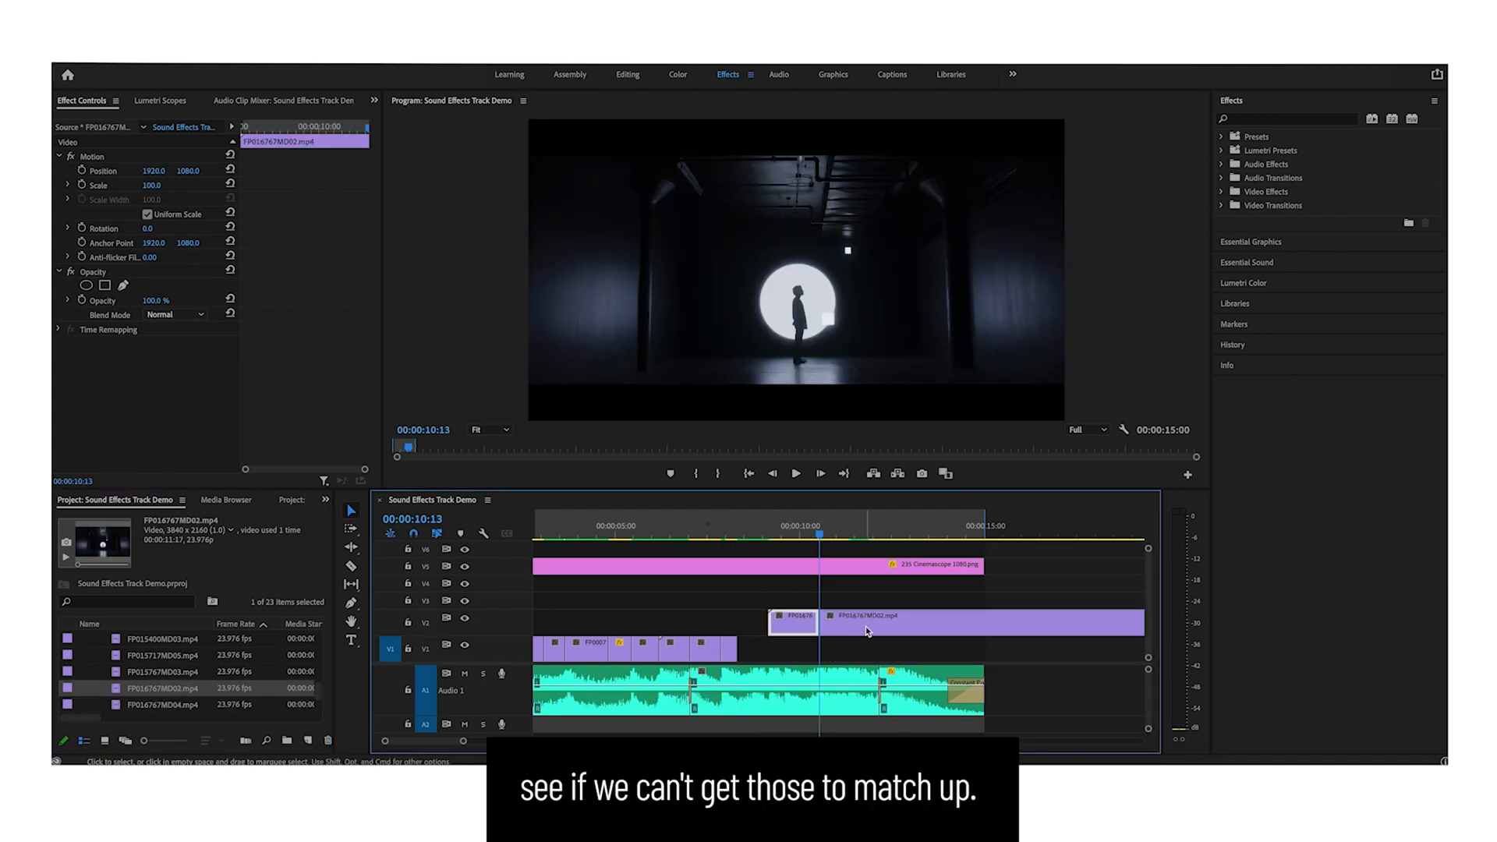
pyautogui.press('Delete')
pyautogui.moveTo(874, 627); pyautogui.dragTo(790, 630)
pyautogui.press('super+k')
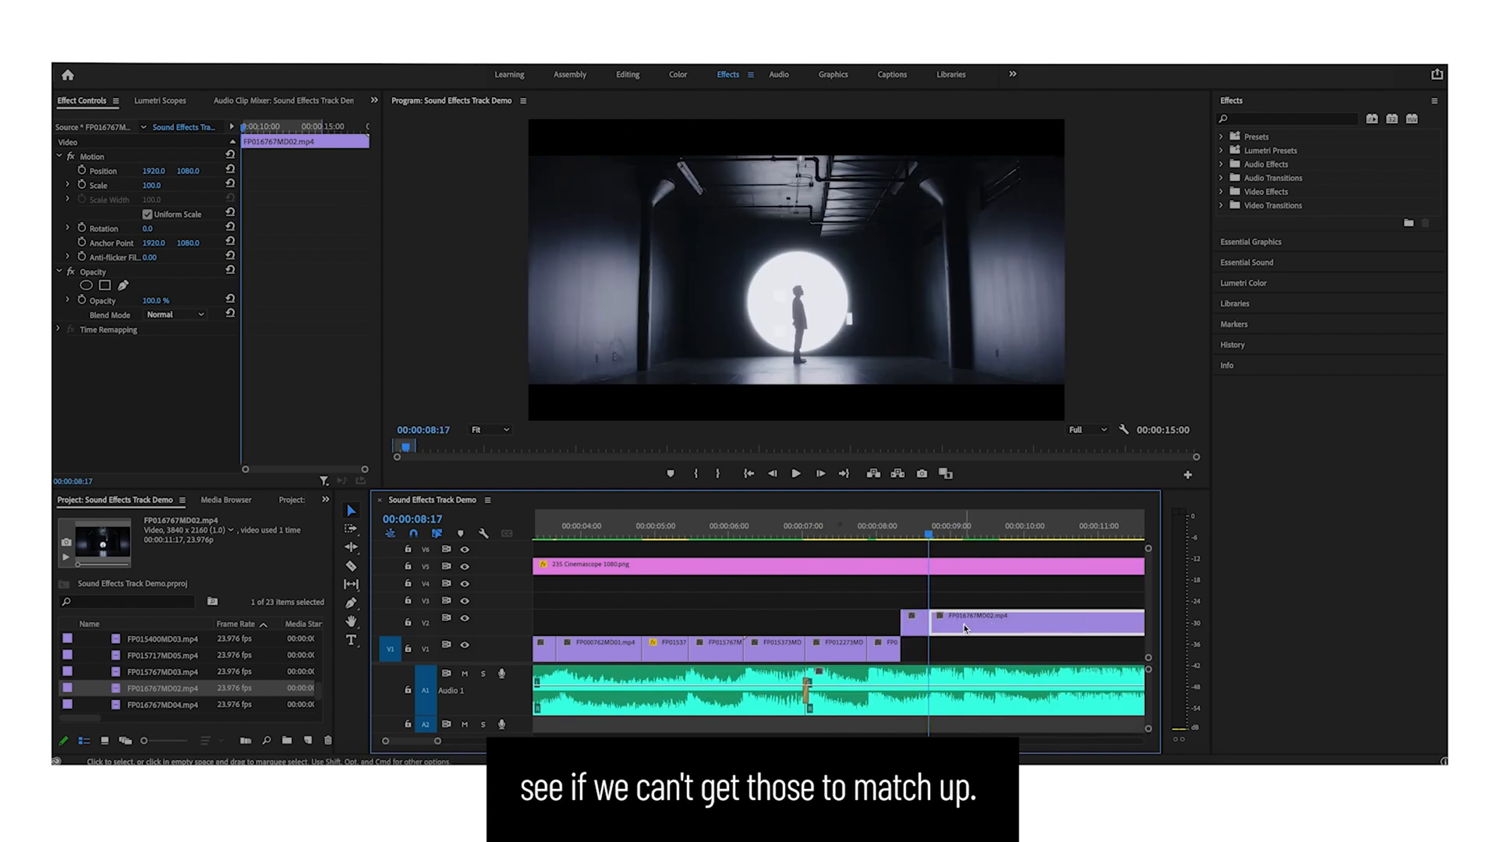
pyautogui.moveTo(964, 625); pyautogui.dragTo(946, 613)
pyautogui.press('Delete')
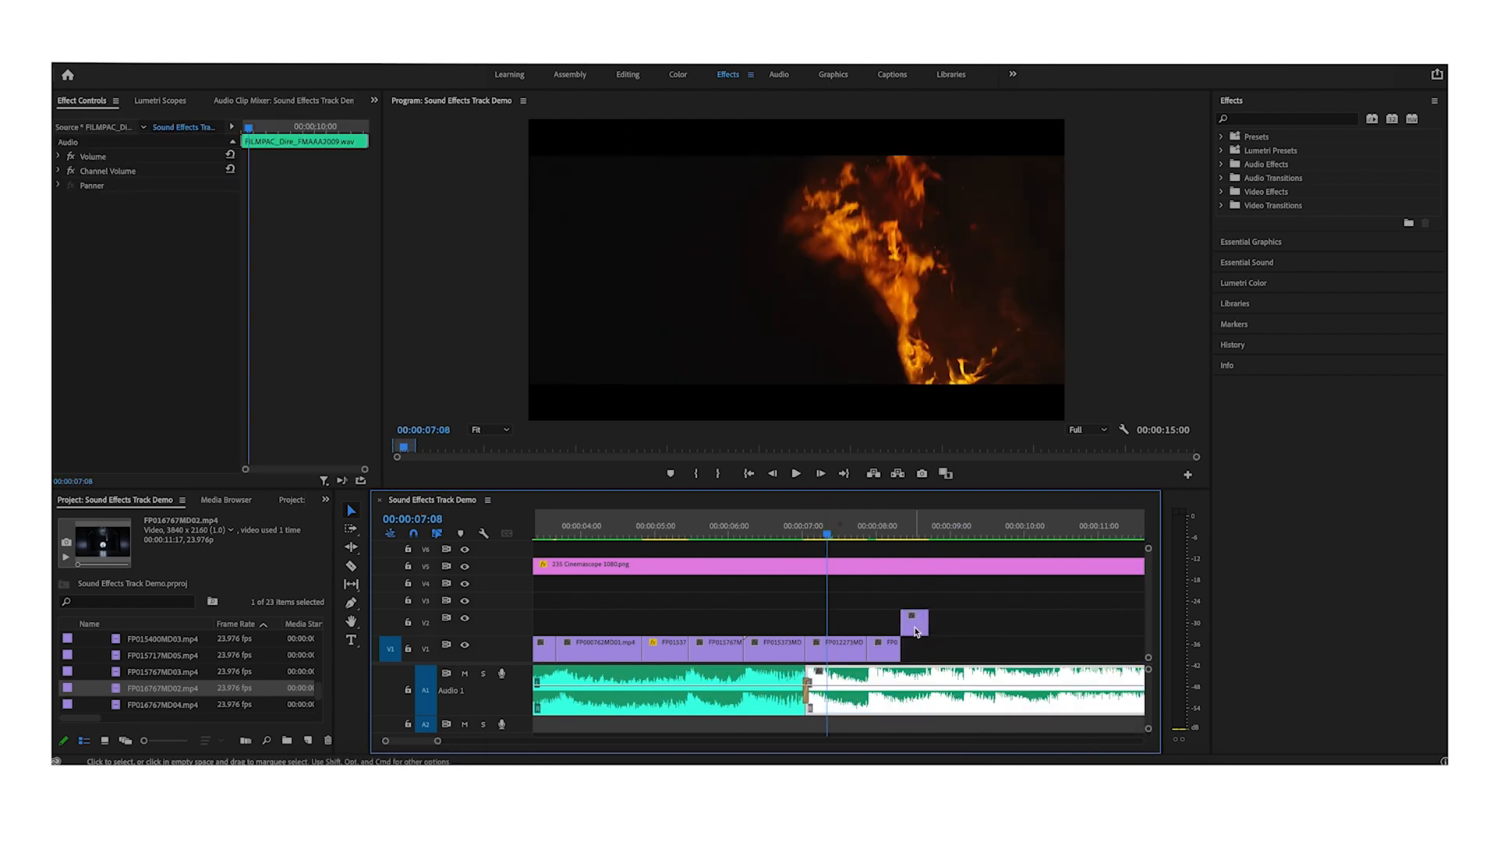
pyautogui.moveTo(914, 620); pyautogui.dragTo(914, 648)
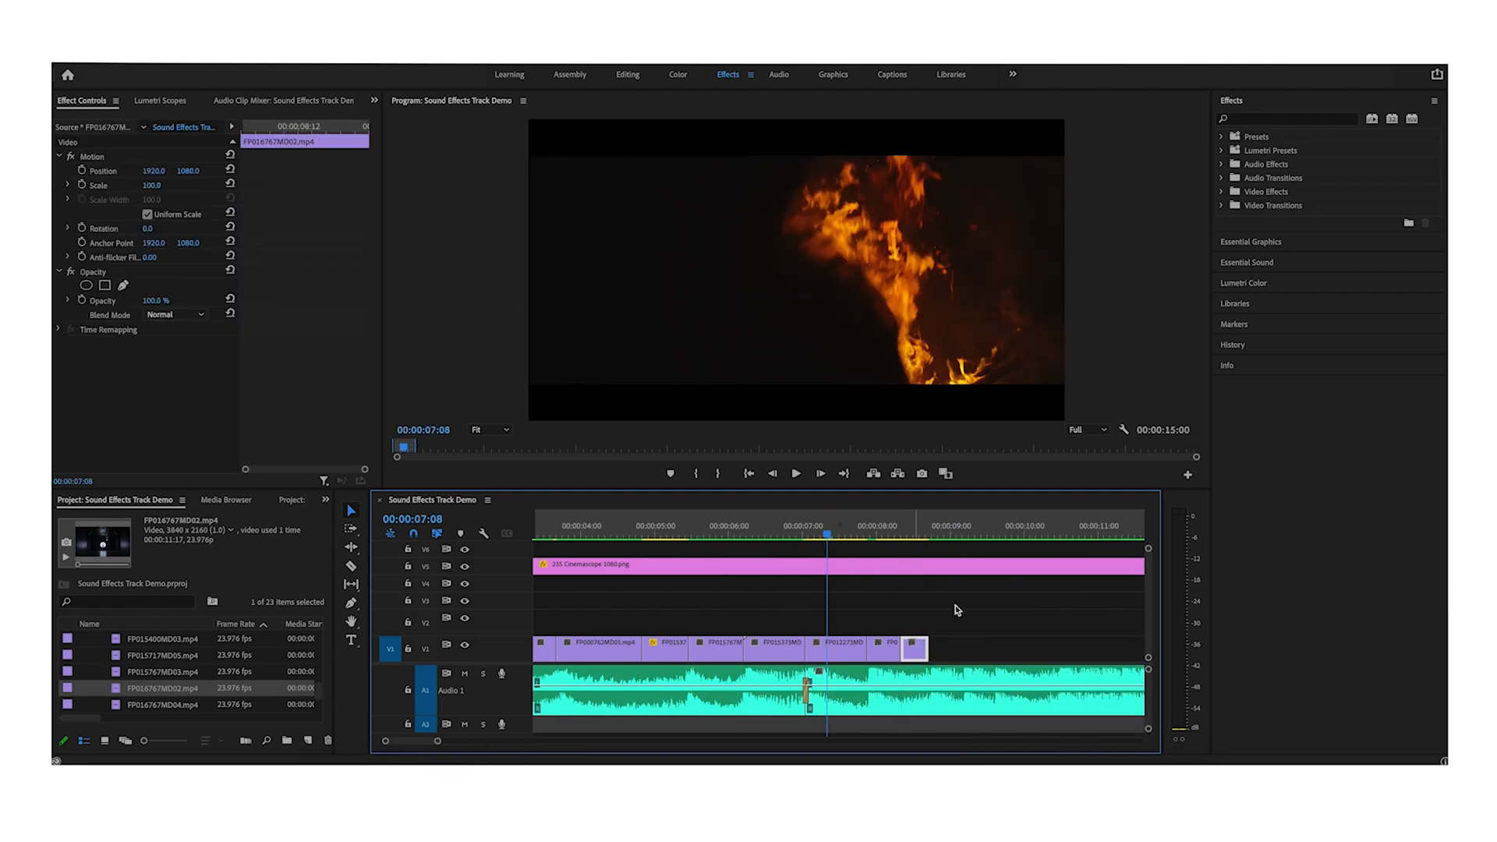
pyautogui.press('space')
pyautogui.click(967, 604)
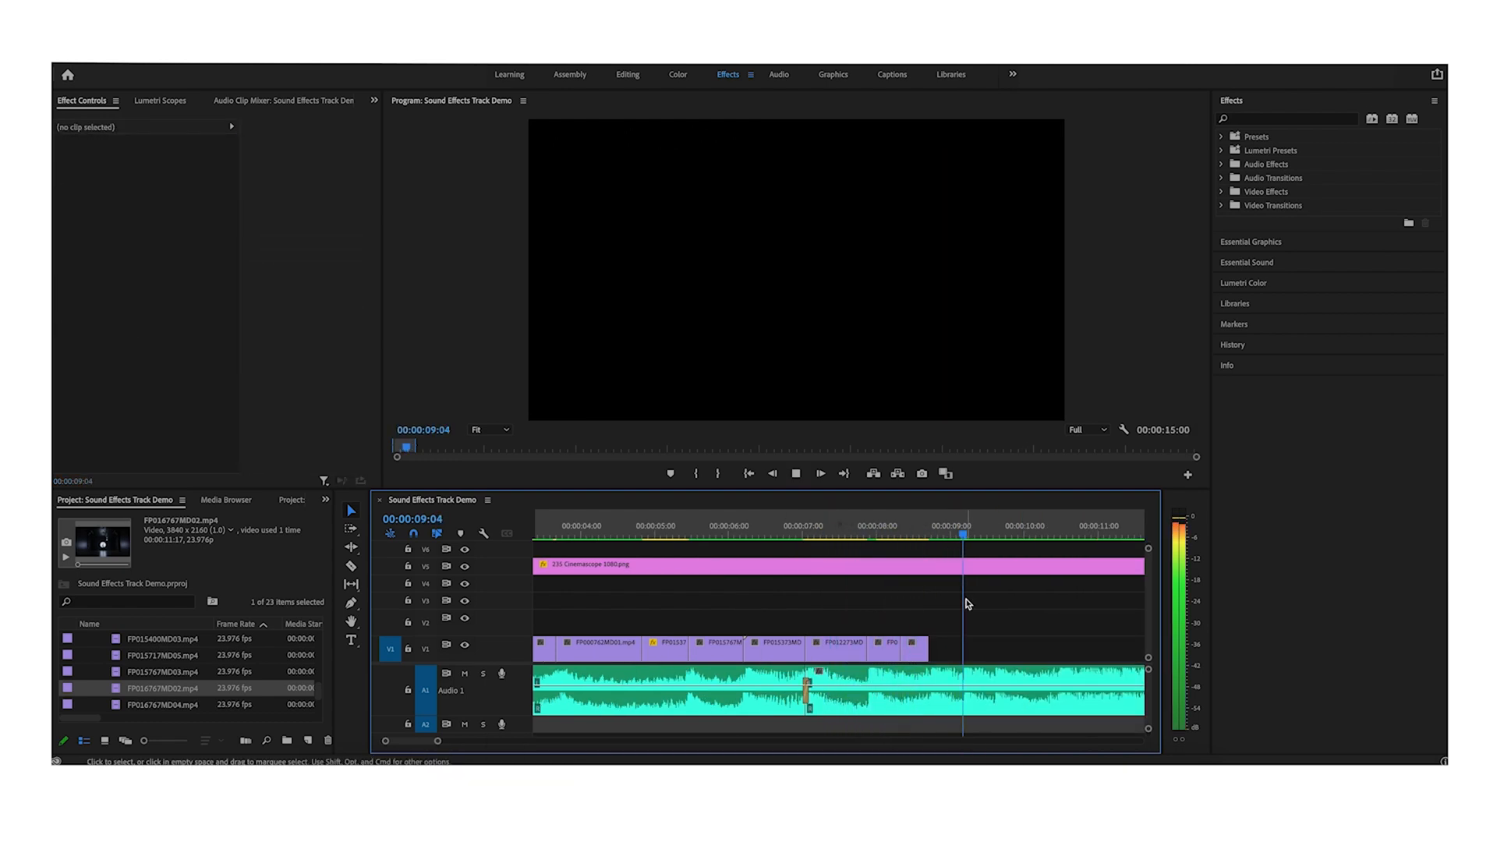
pyautogui.press('space')
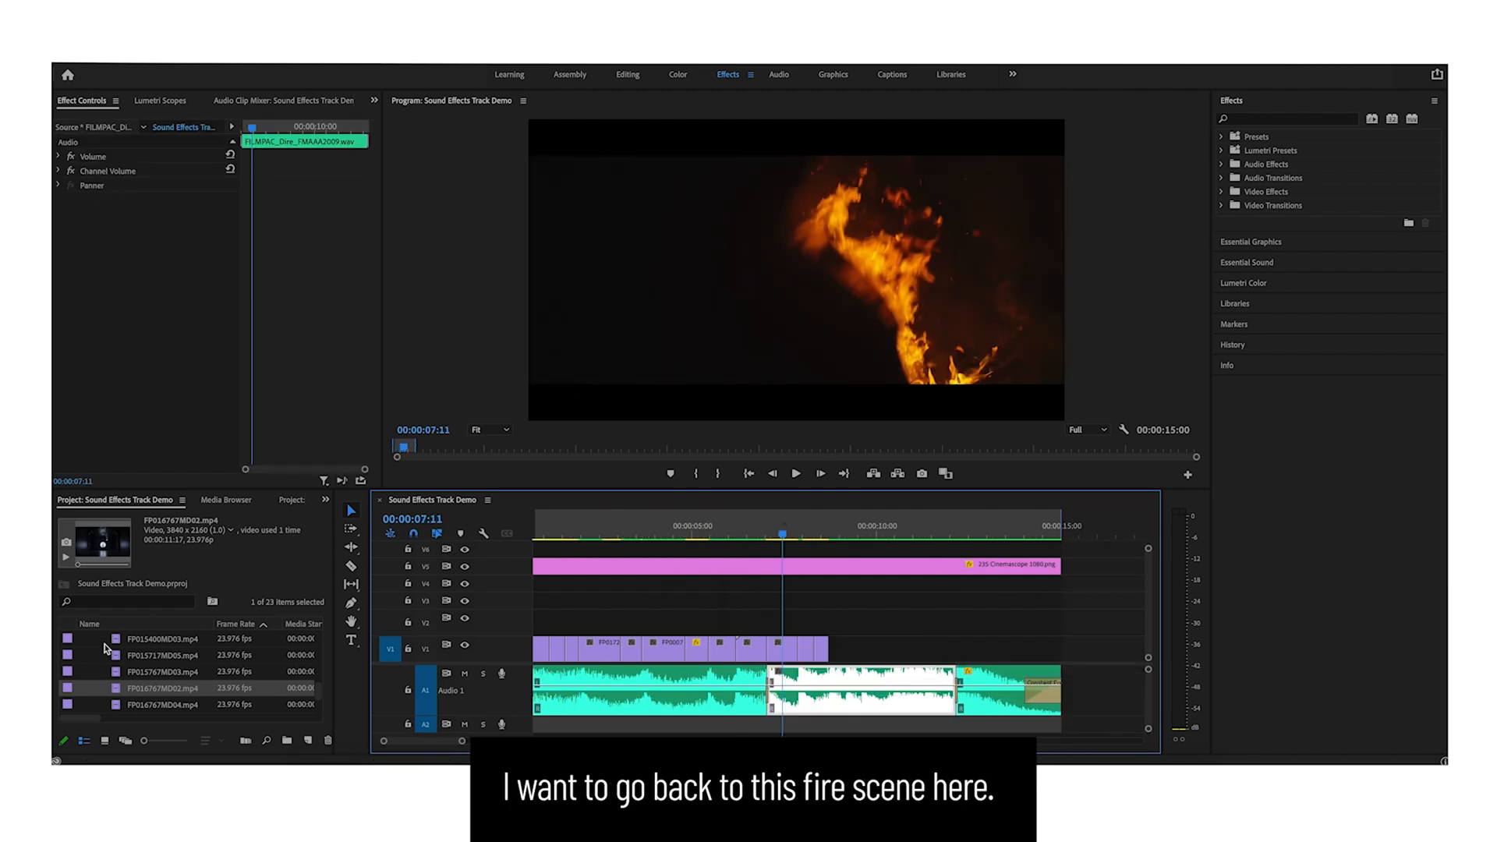
# - Place the FP012273MD01.mp4 fire clip on the upper track after the main-track clips and preview it
pyautogui.click(153, 656)
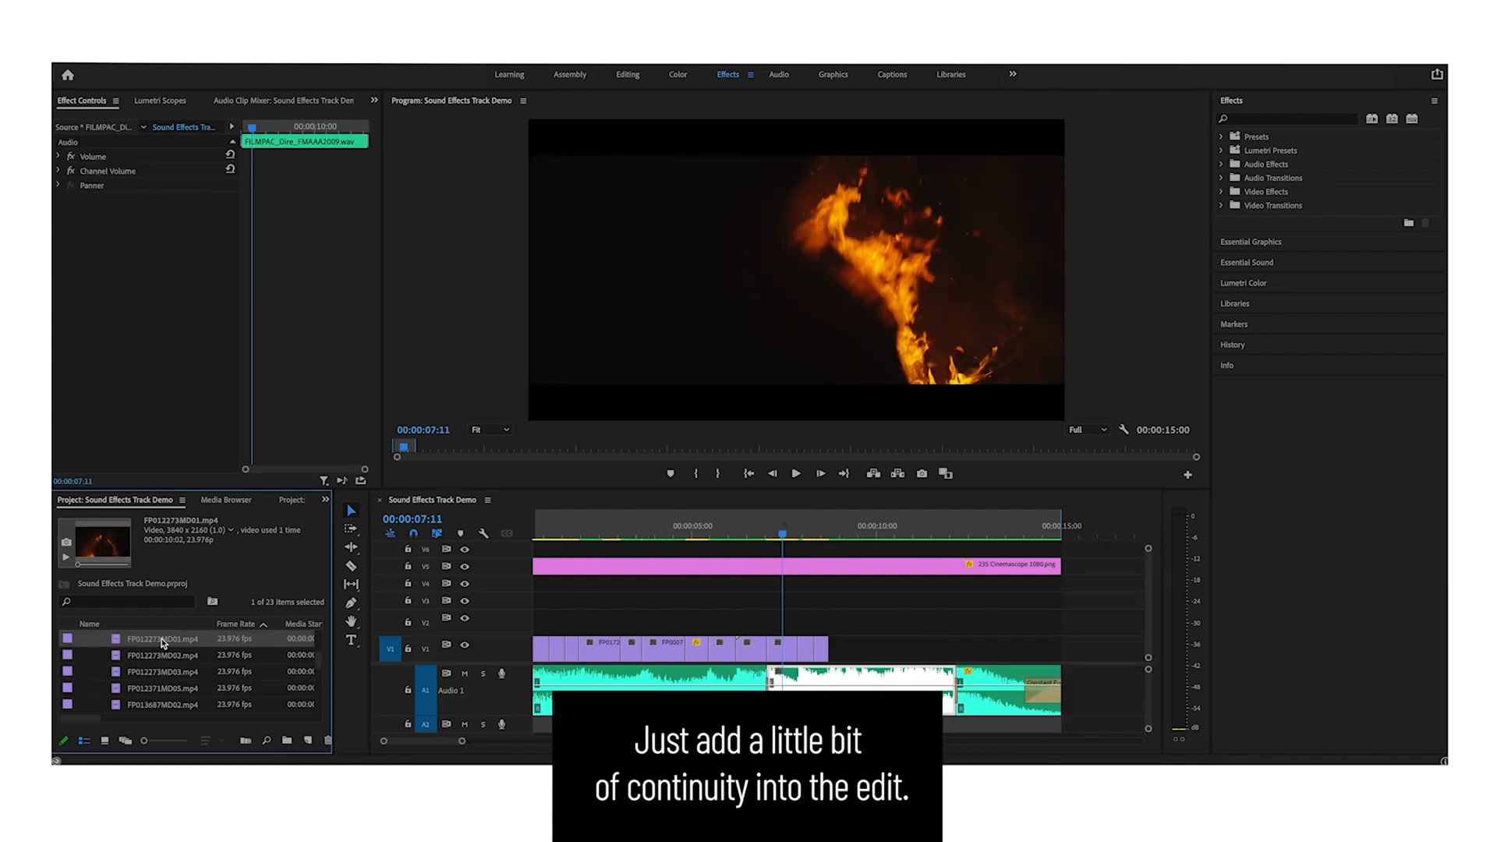
pyautogui.moveTo(160, 639); pyautogui.dragTo(854, 616)
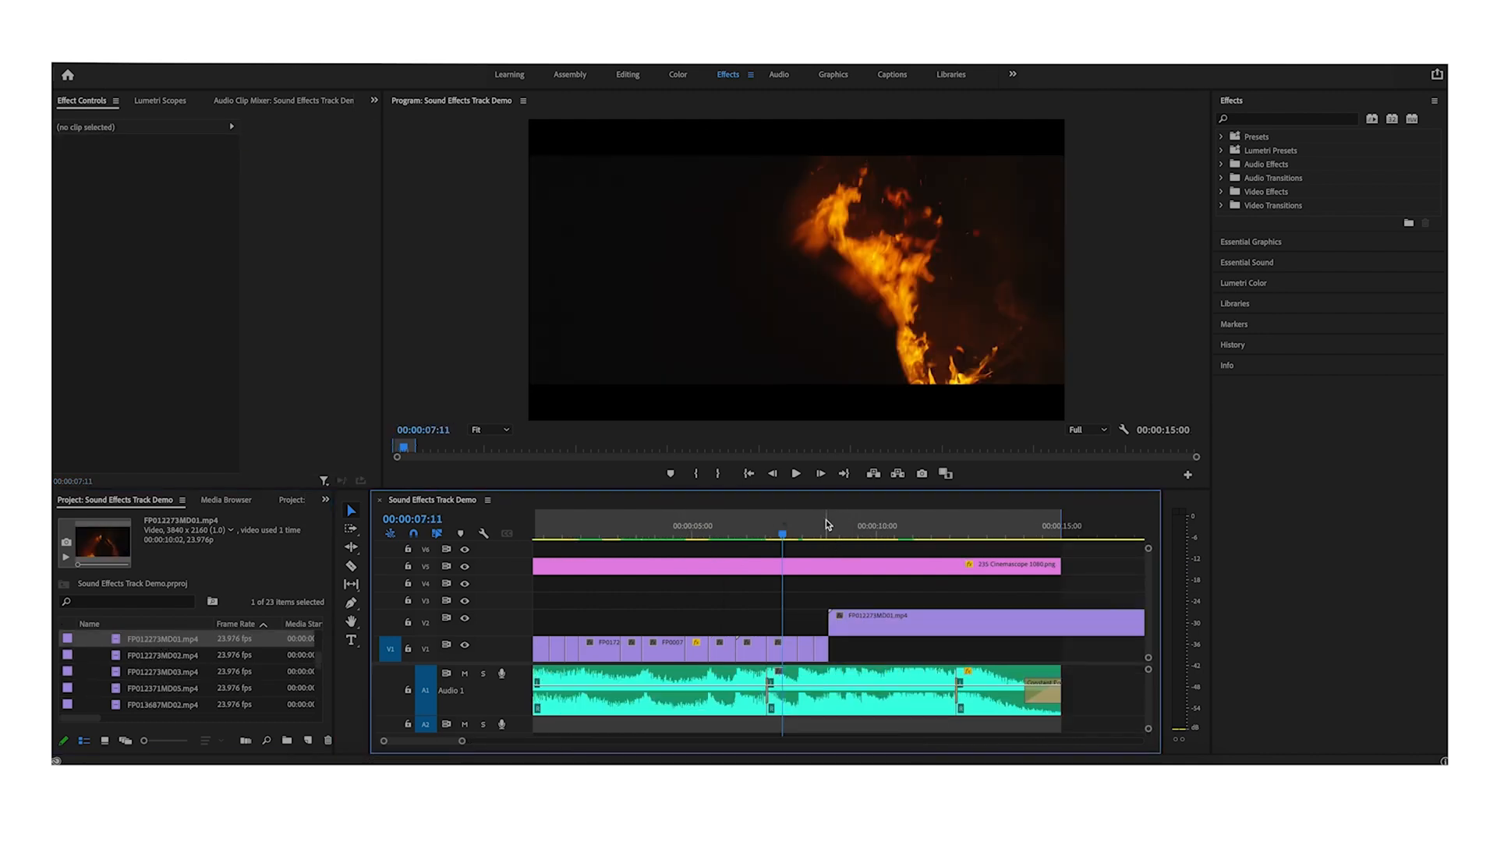
pyautogui.press('space')
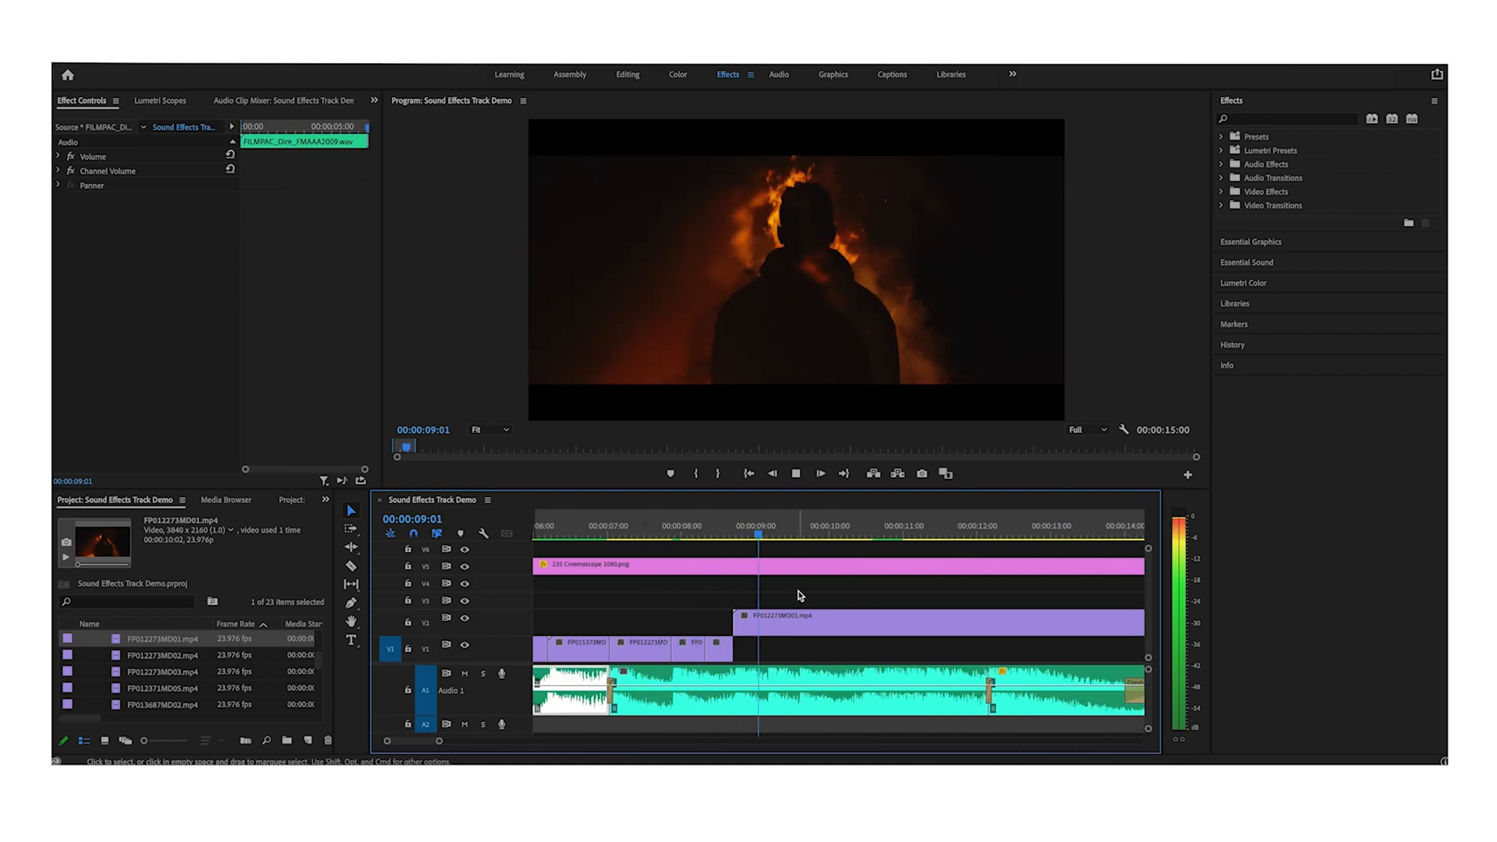
pyautogui.press('space')
pyautogui.press('space')
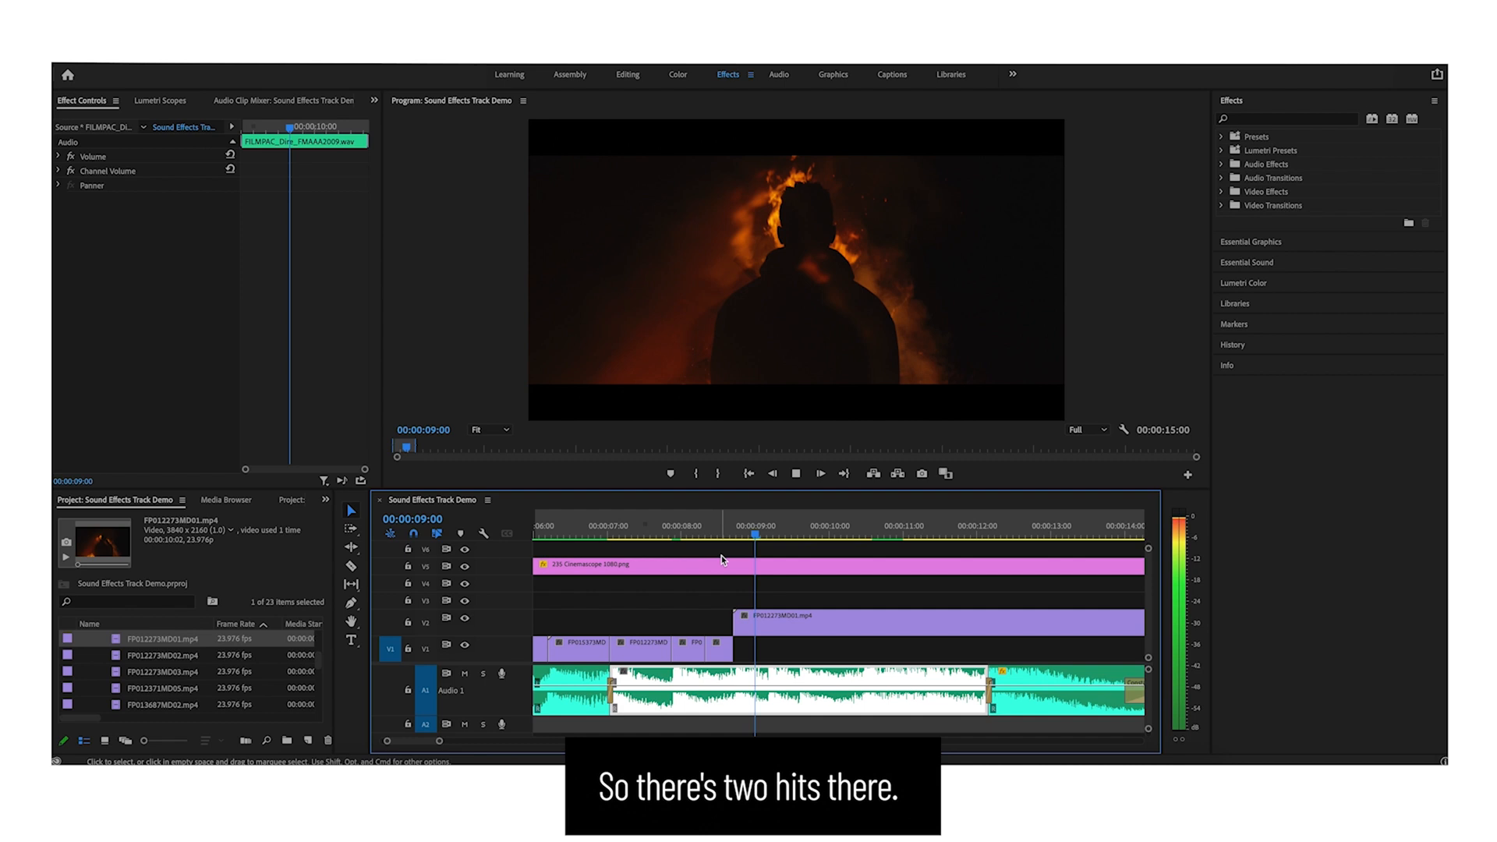
# - Place the FP005721MD02.mp4 sparks clip on the upper track and reverse its speed in Clip Speed / Duration
pyautogui.moveTo(722, 555); pyautogui.dragTo(779, 624)
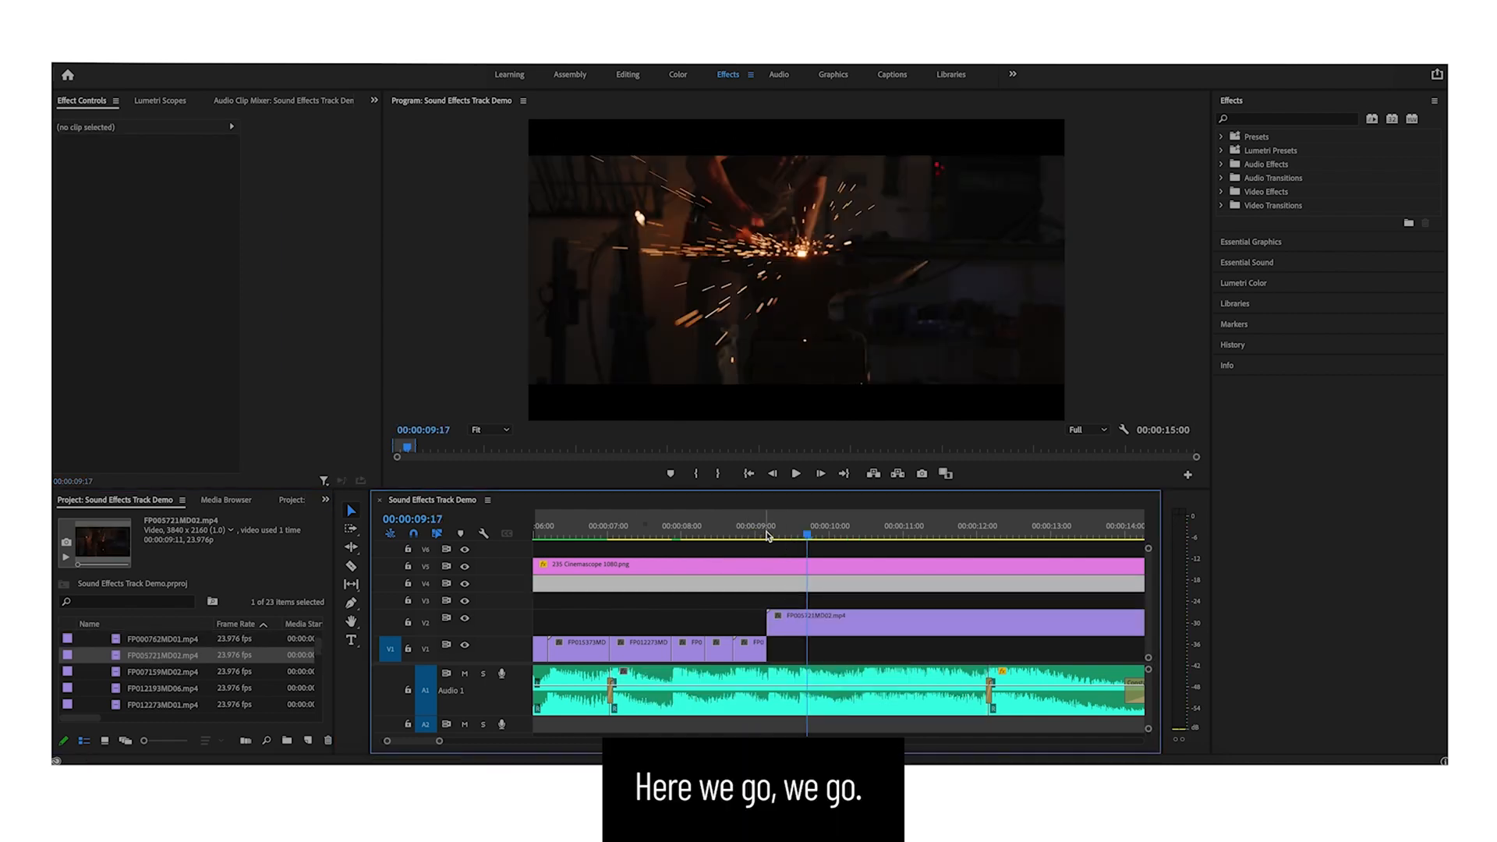
pyautogui.moveTo(768, 533); pyautogui.dragTo(884, 536)
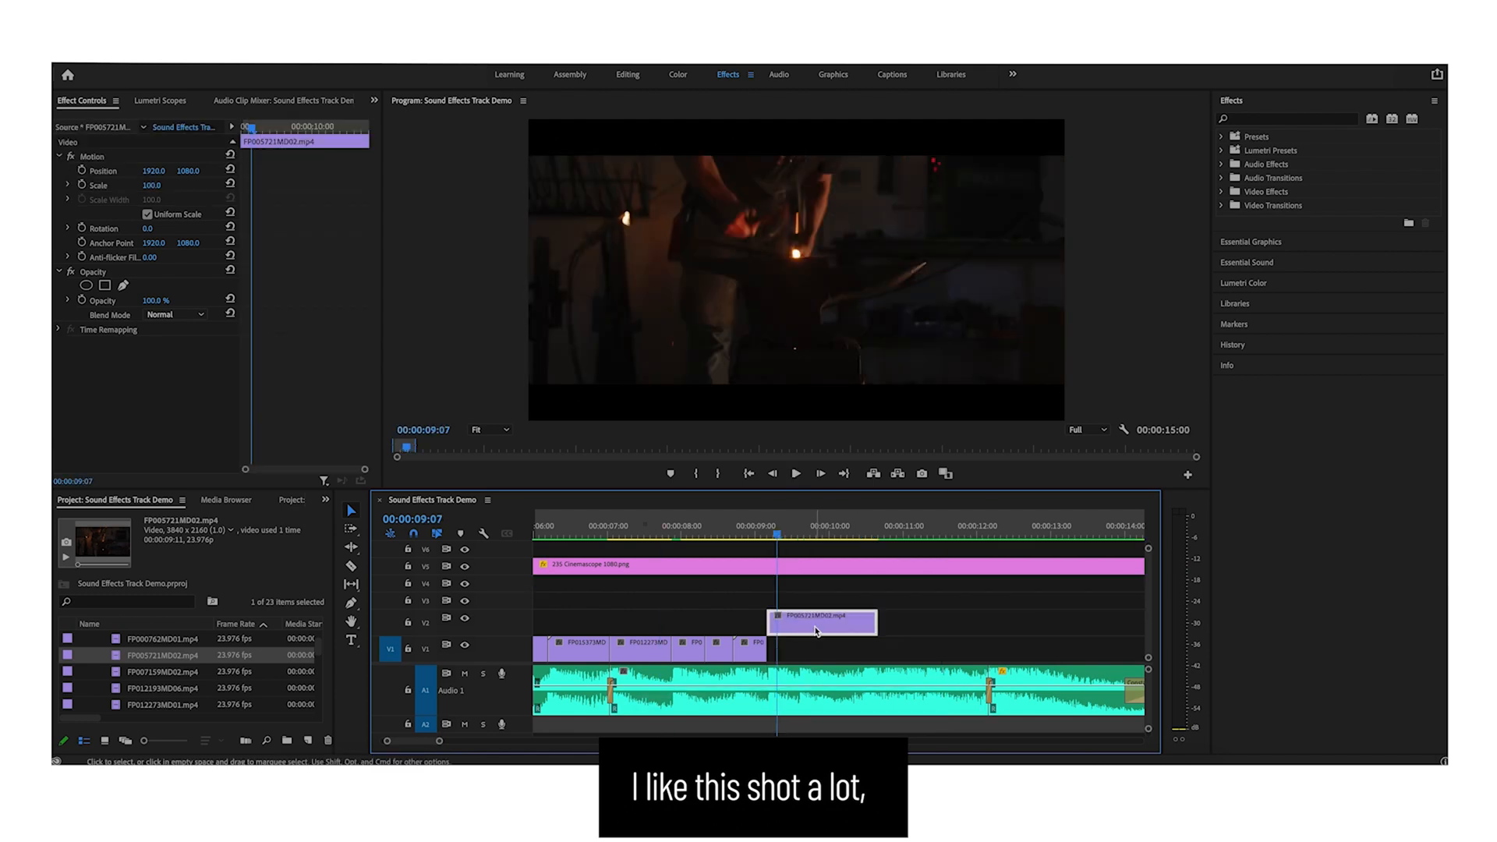
pyautogui.rightClick(817, 631)
pyautogui.click(878, 485)
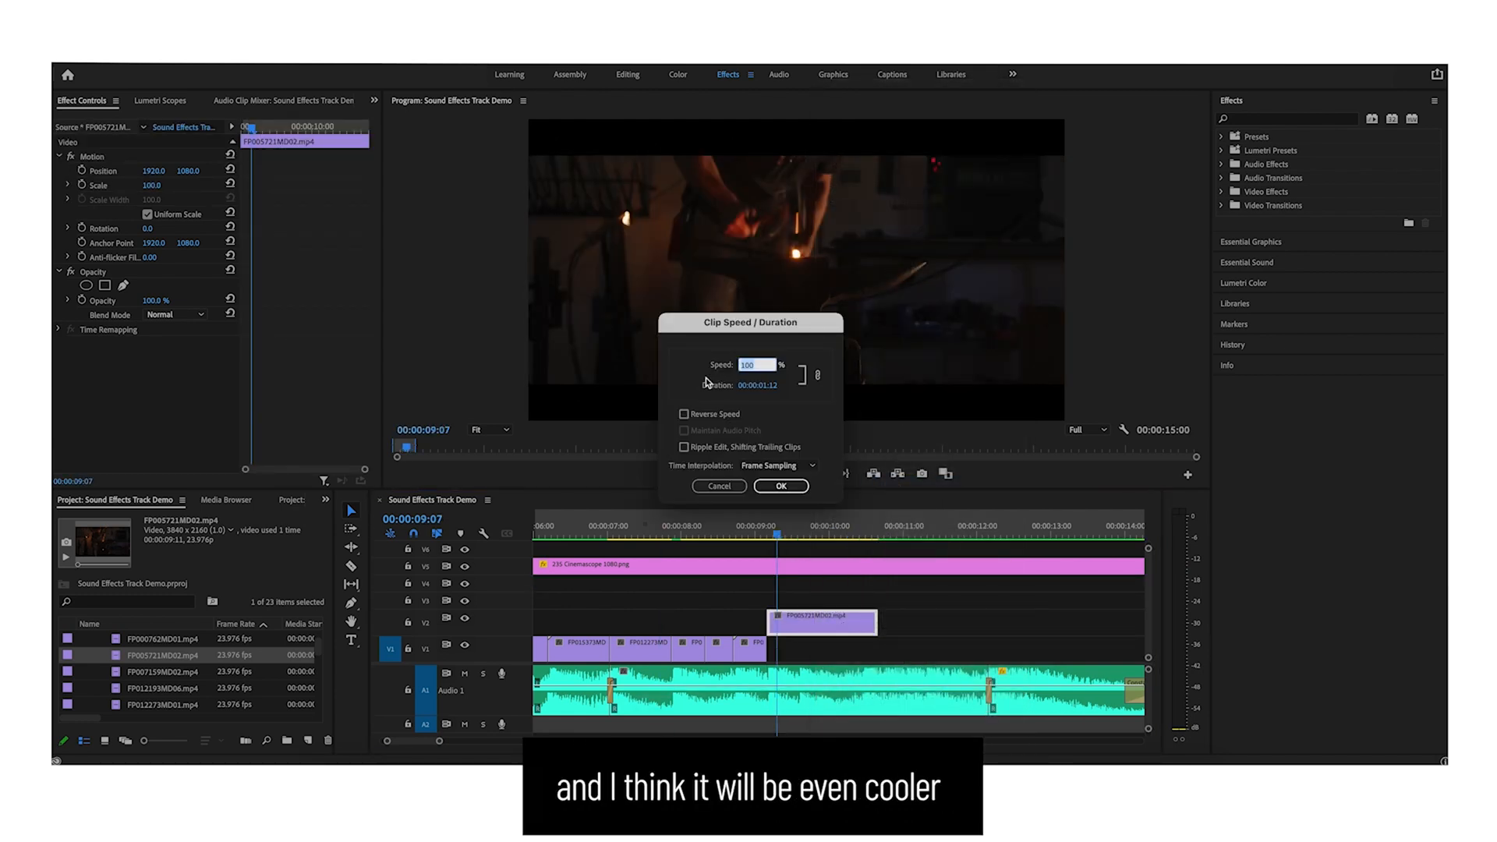
pyautogui.click(779, 487)
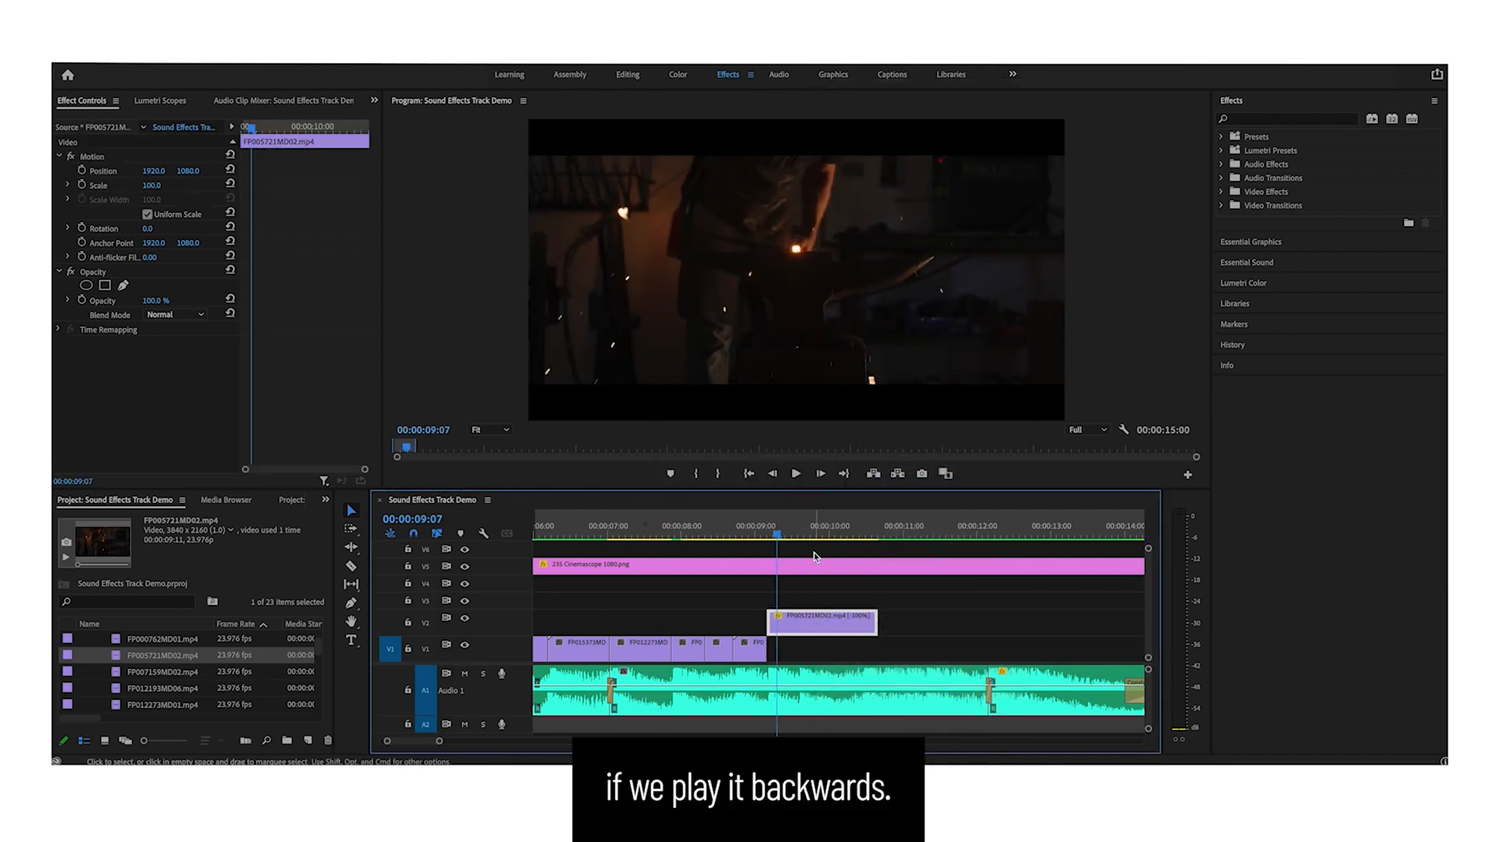
# - Nudge the reversed sparks clip slightly later and preview it against the sound hits
pyautogui.click(763, 535)
pyautogui.press('space')
pyautogui.press('space')
pyautogui.moveTo(746, 620); pyautogui.dragTo(769, 619)
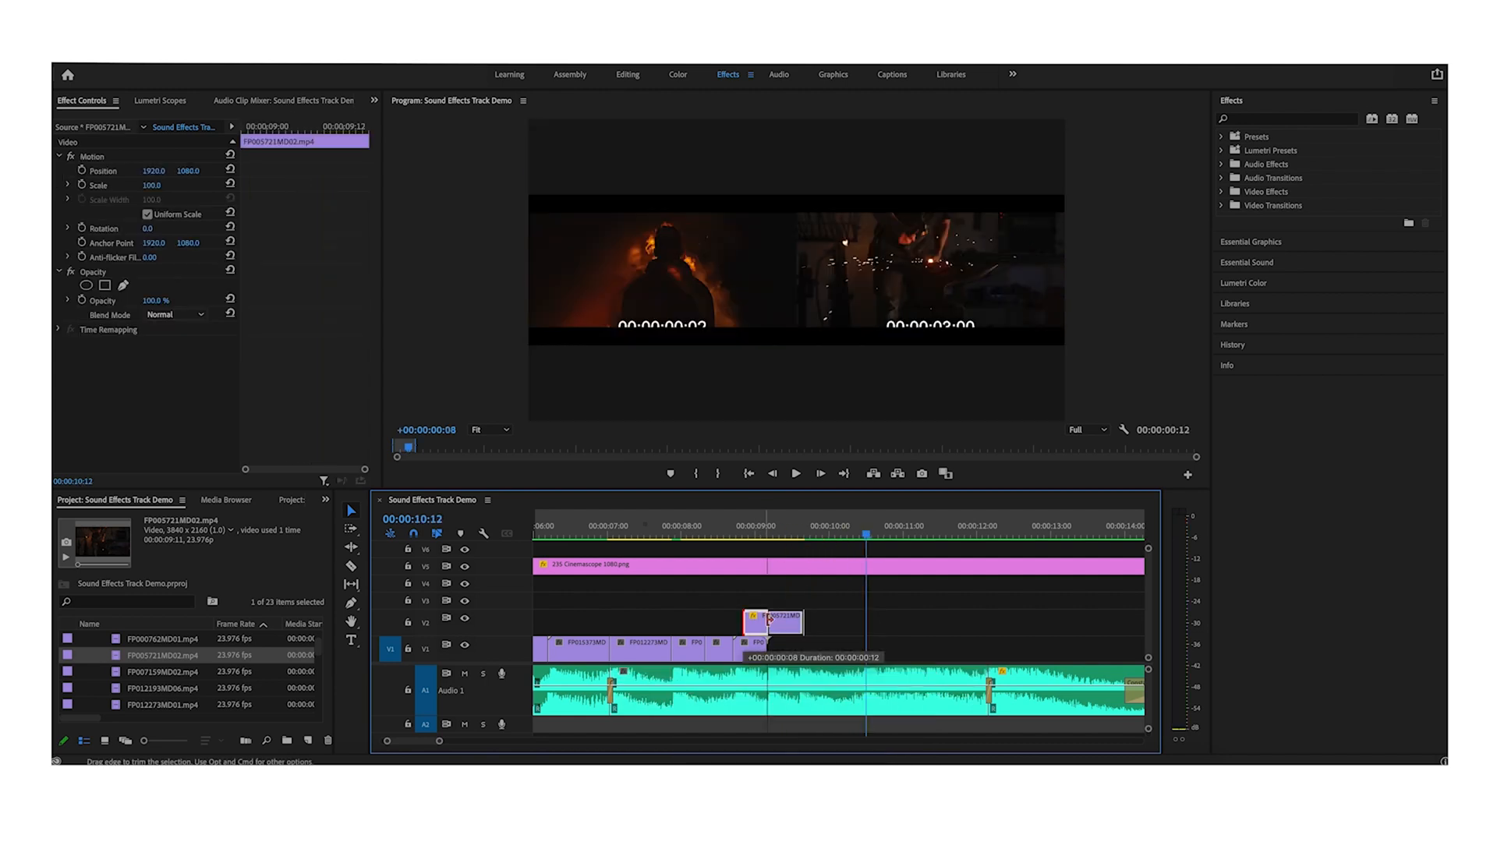
pyautogui.click(718, 532)
pyautogui.press('space')
pyautogui.press('=')
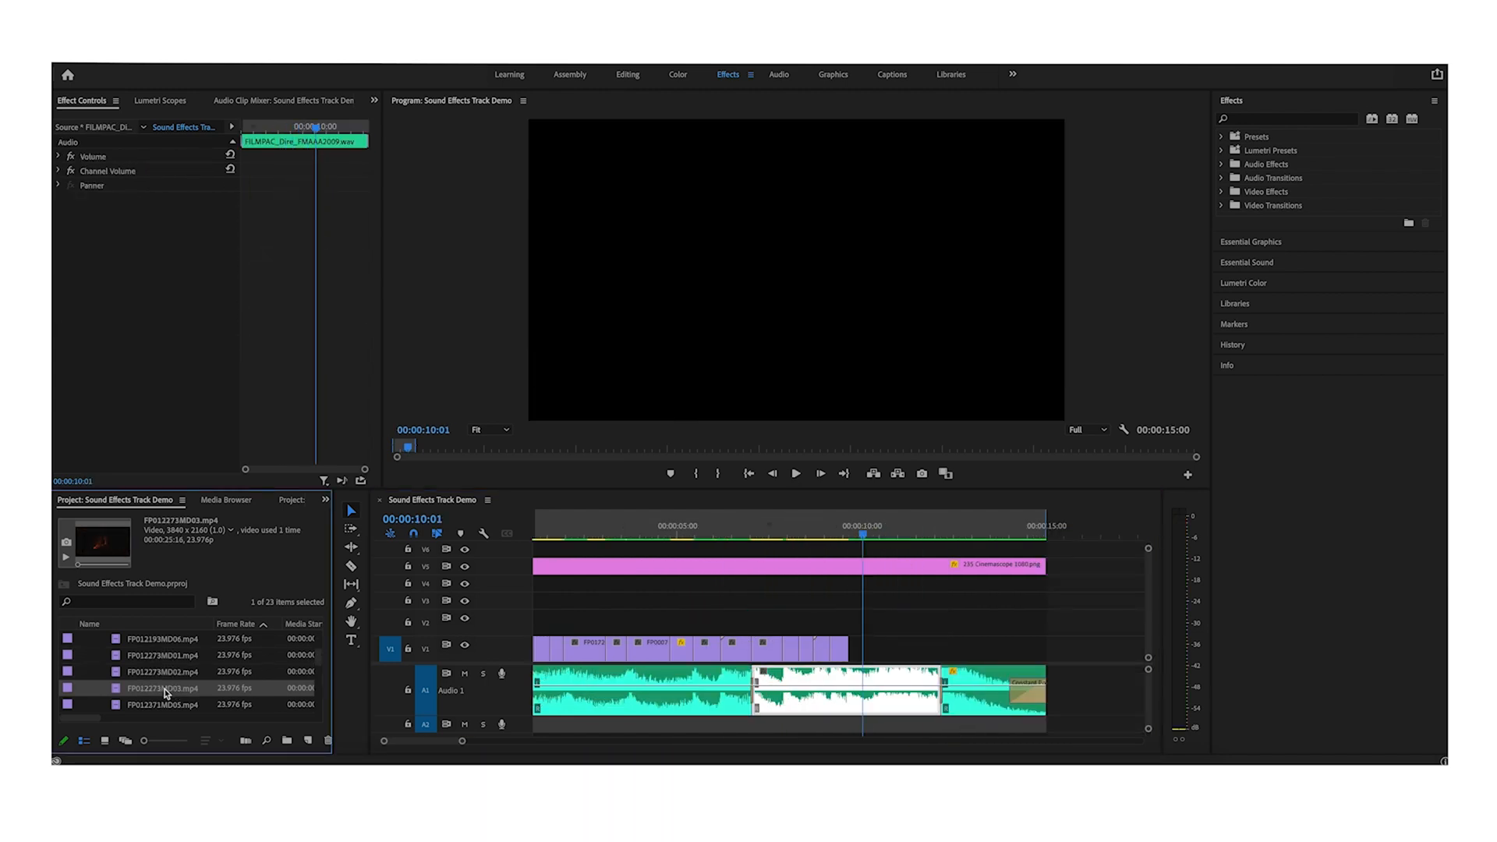
# - Add the FP012273MD03.mp4 fire clip after the sparks clip on the main track and trim its end
pyautogui.moveTo(167, 690); pyautogui.dragTo(849, 621)
pyautogui.click(894, 633)
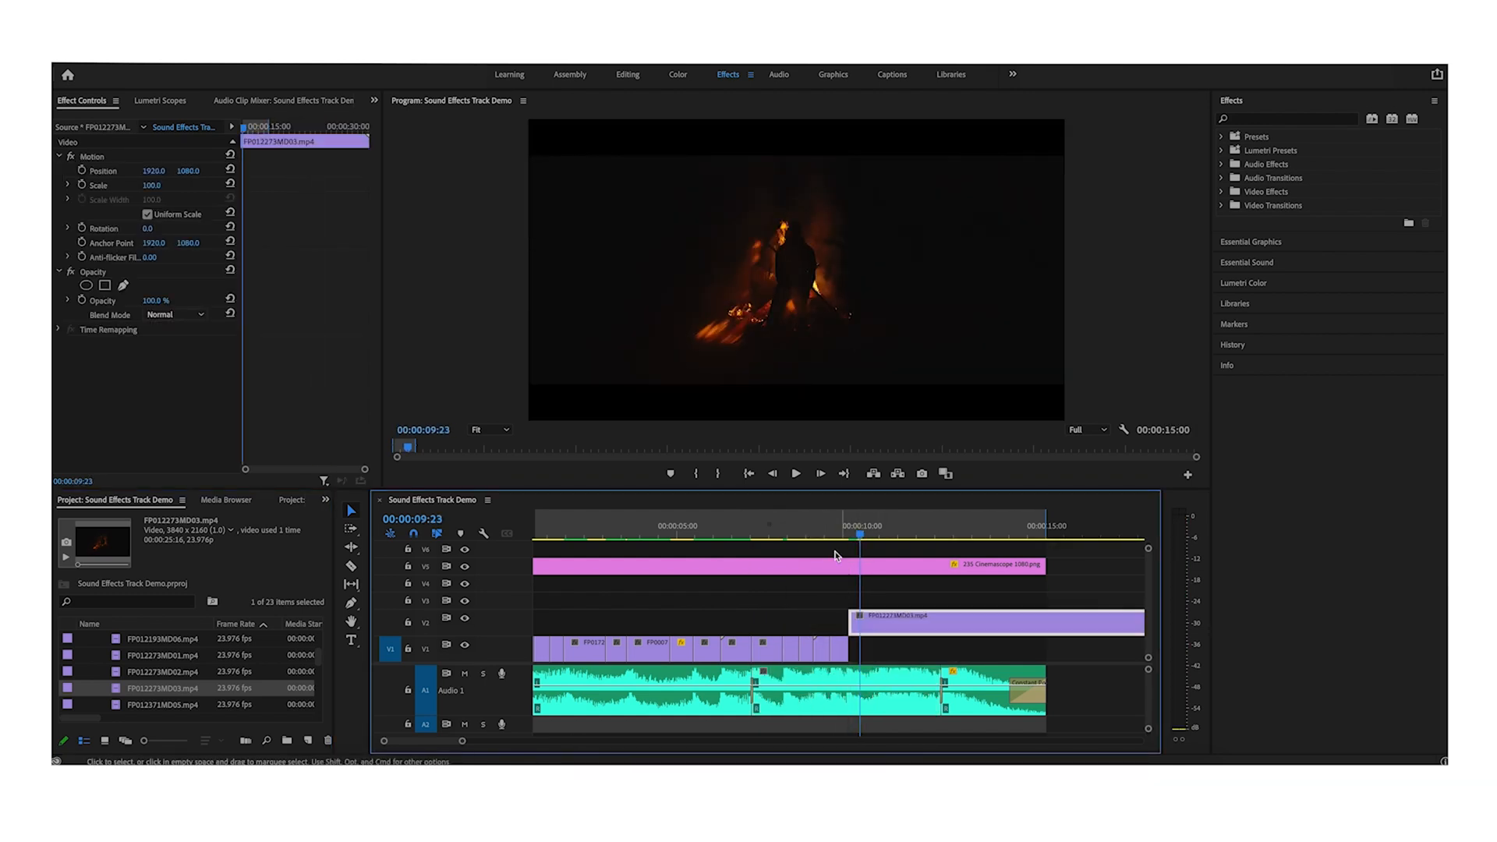
pyautogui.click(822, 534)
pyautogui.press('space')
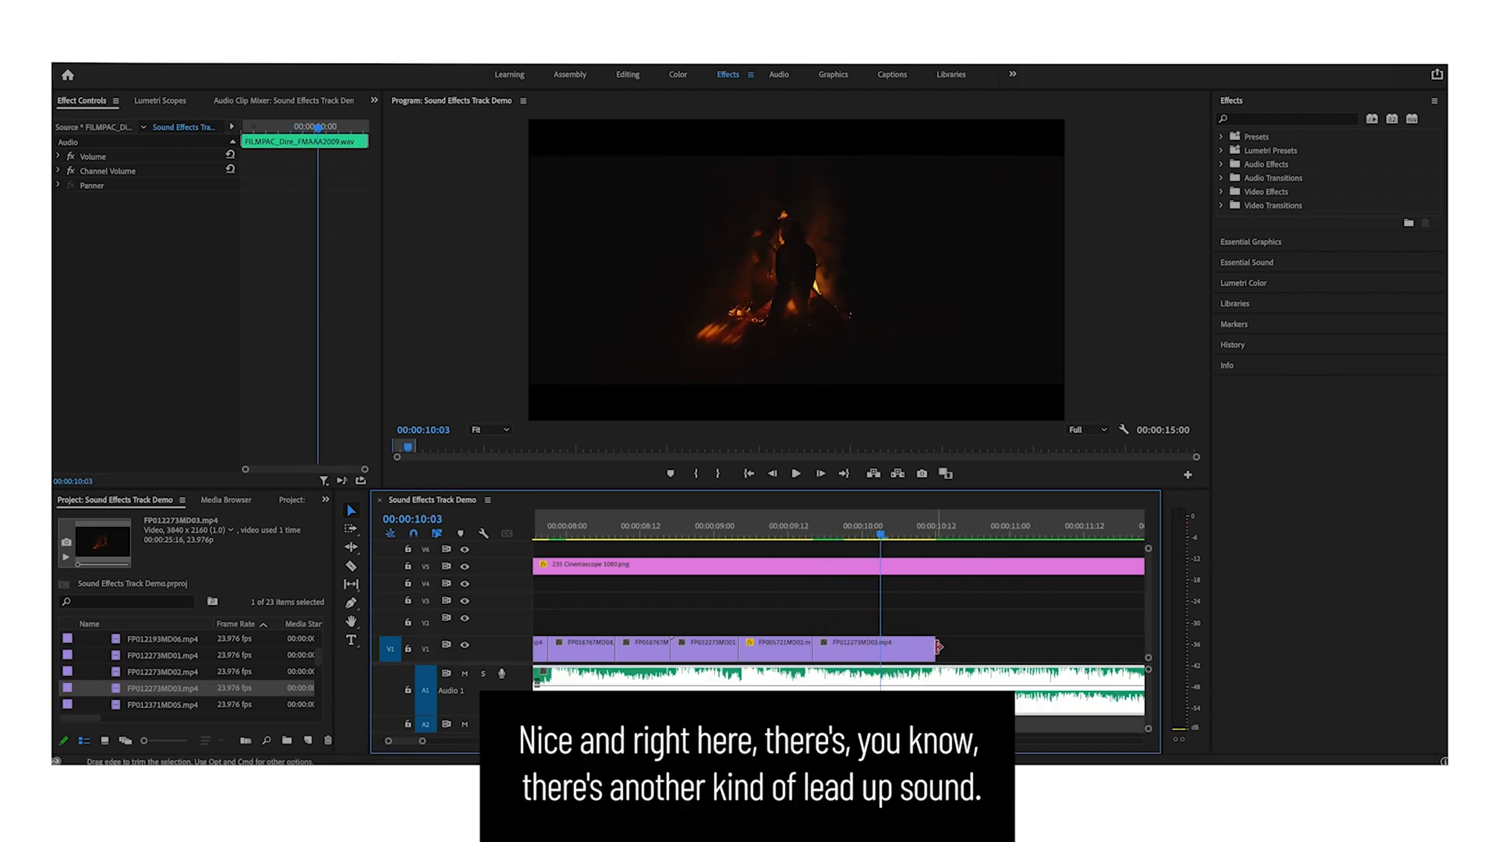
pyautogui.moveTo(939, 646); pyautogui.dragTo(879, 646)
pyautogui.click(902, 655)
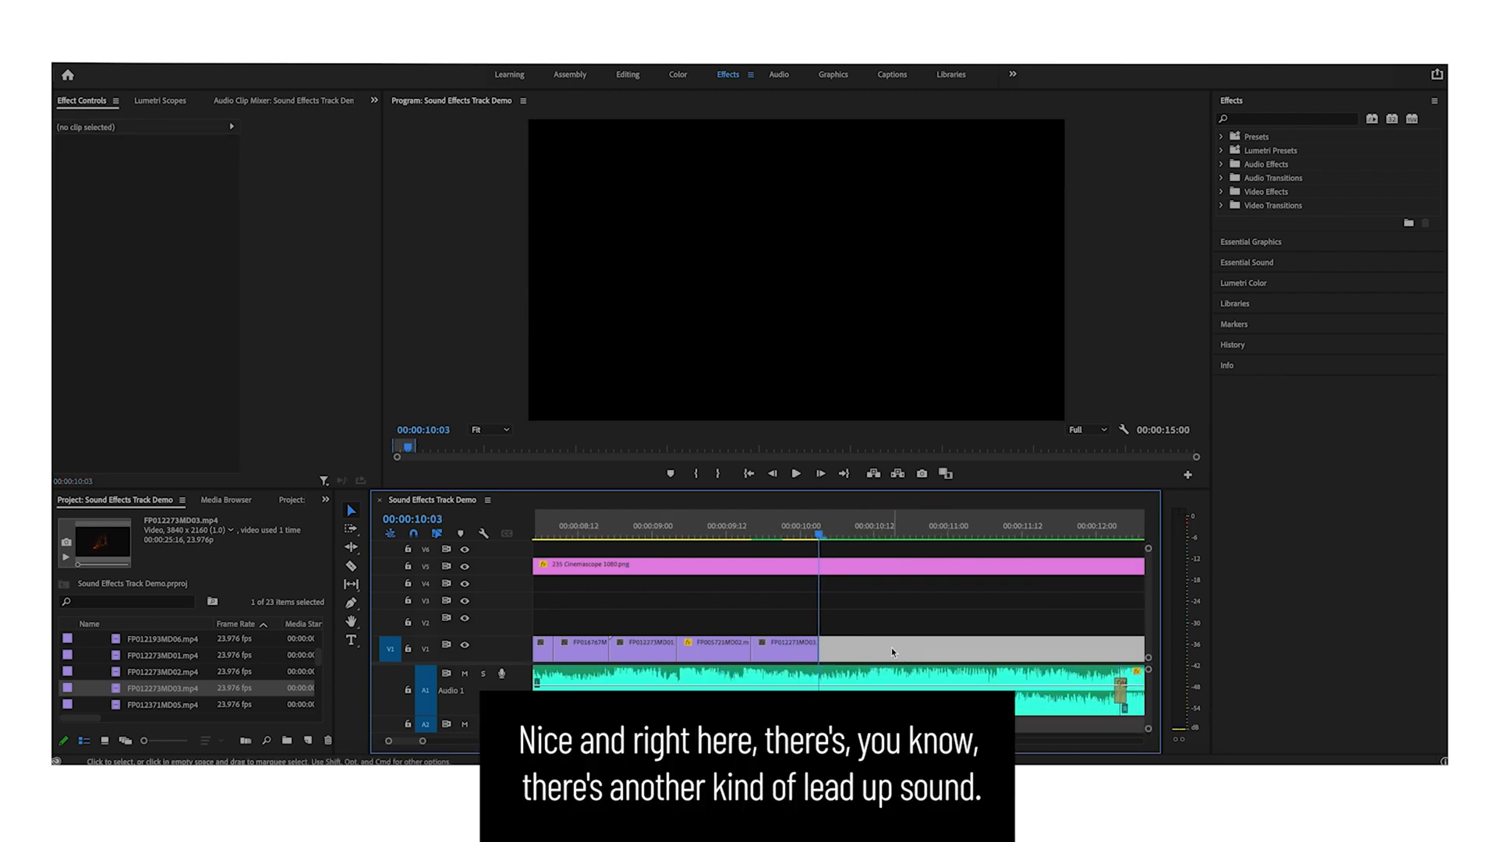
# - Play back the edit around the end of the fire clip
pyautogui.click(873, 679)
pyautogui.click(811, 534)
pyautogui.press('space')
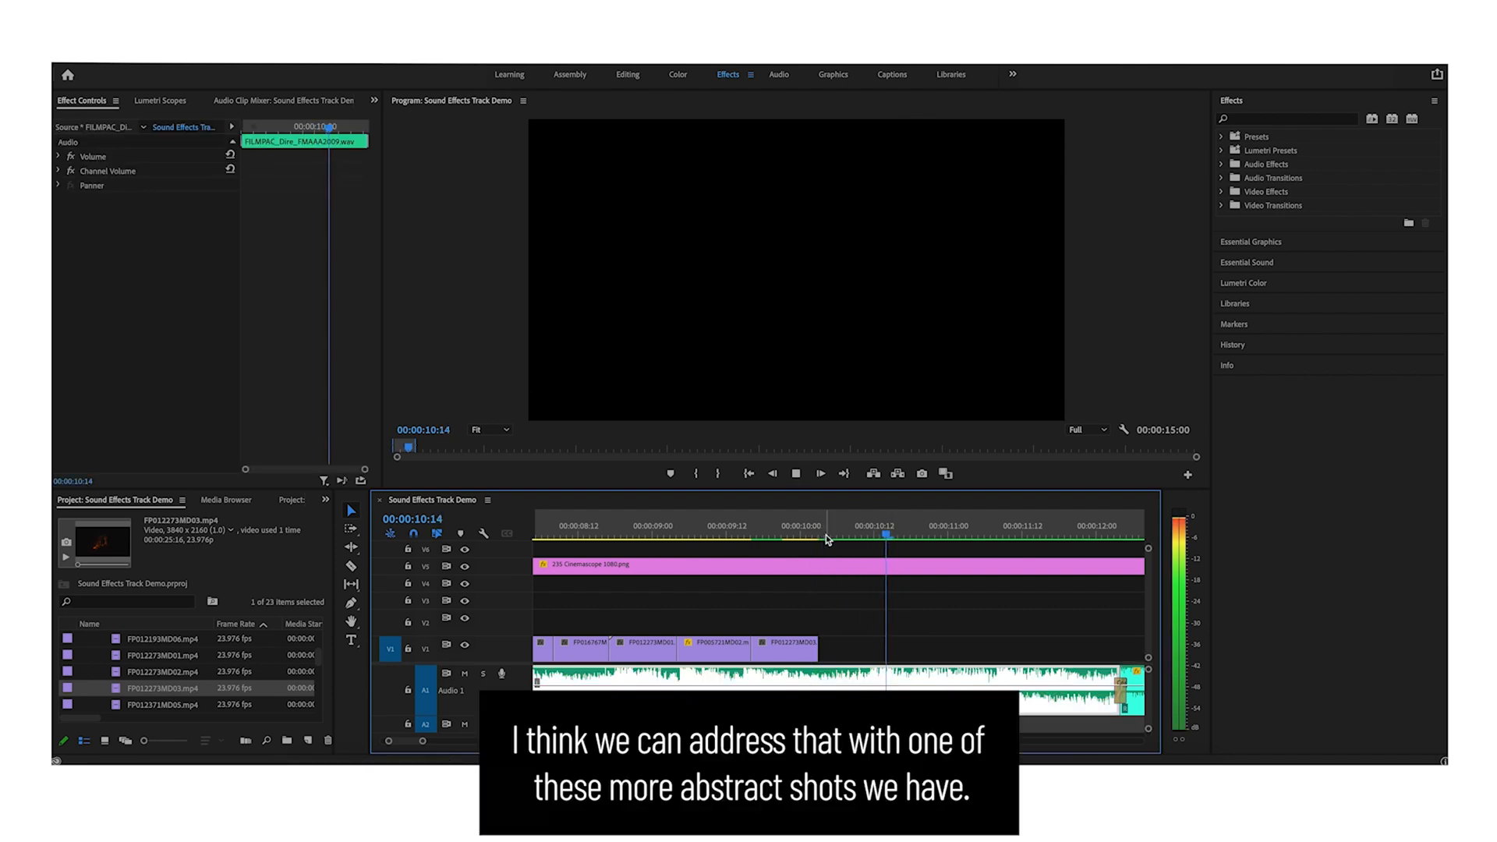
pyautogui.click(812, 530)
# - Place the FP015400MD03.mp4 clock shot on the upper track right after the fire clip
pyautogui.click(156, 641)
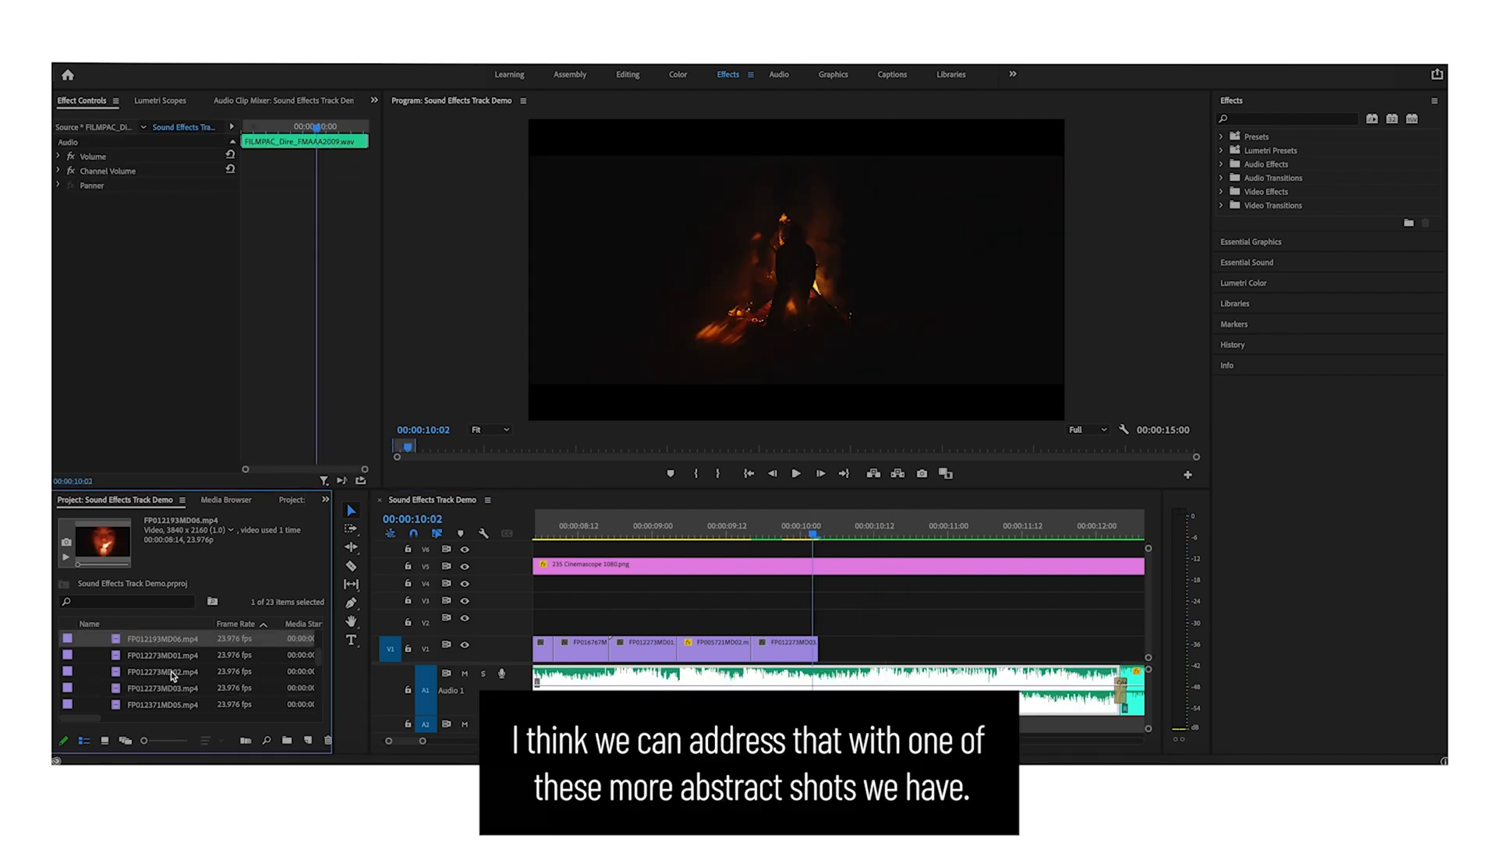
pyautogui.click(161, 653)
pyautogui.click(165, 640)
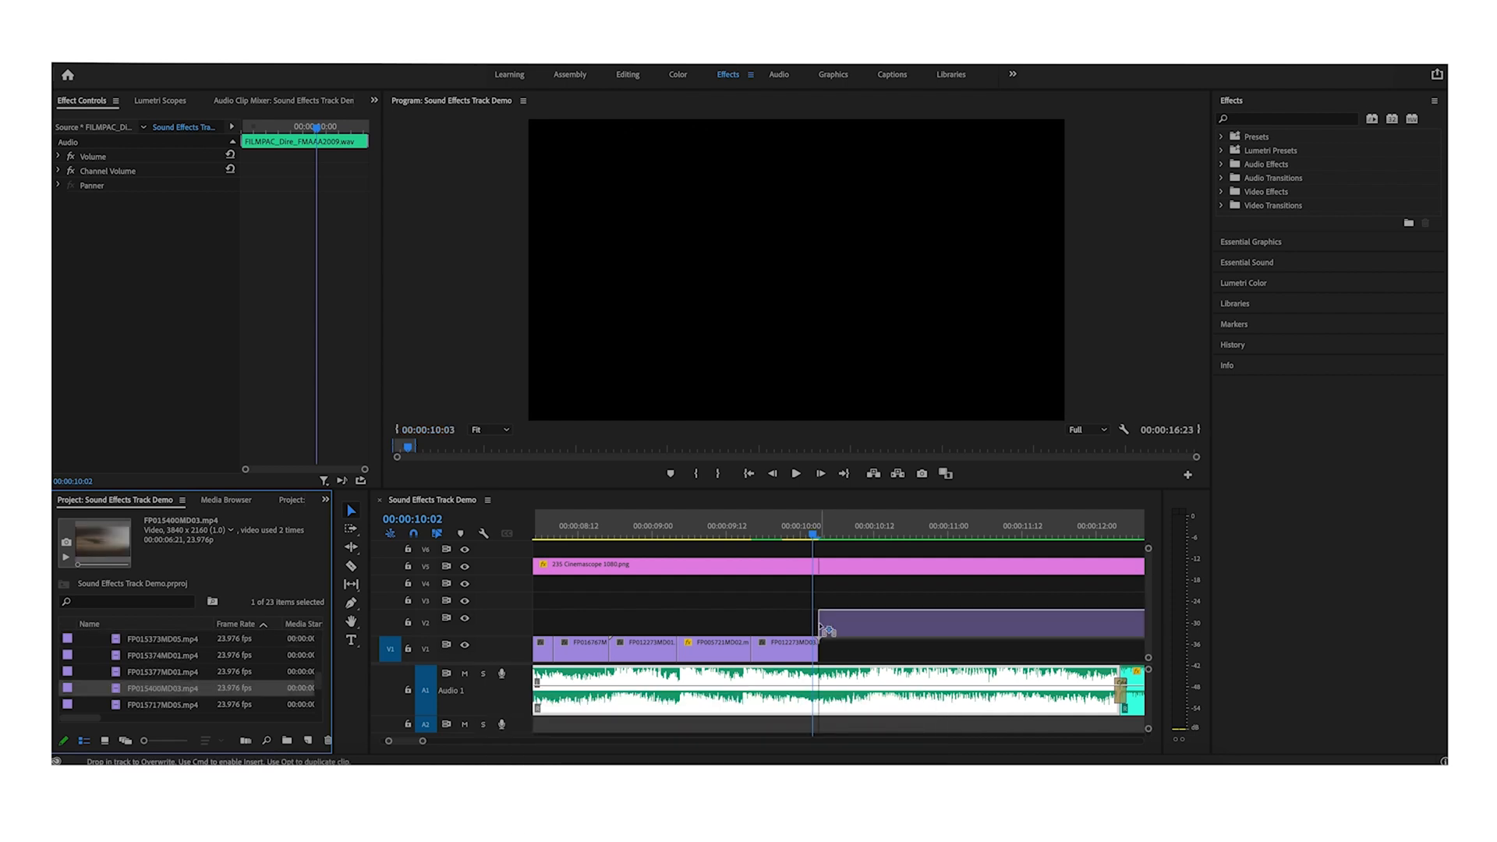
pyautogui.click(845, 596)
pyautogui.press('space')
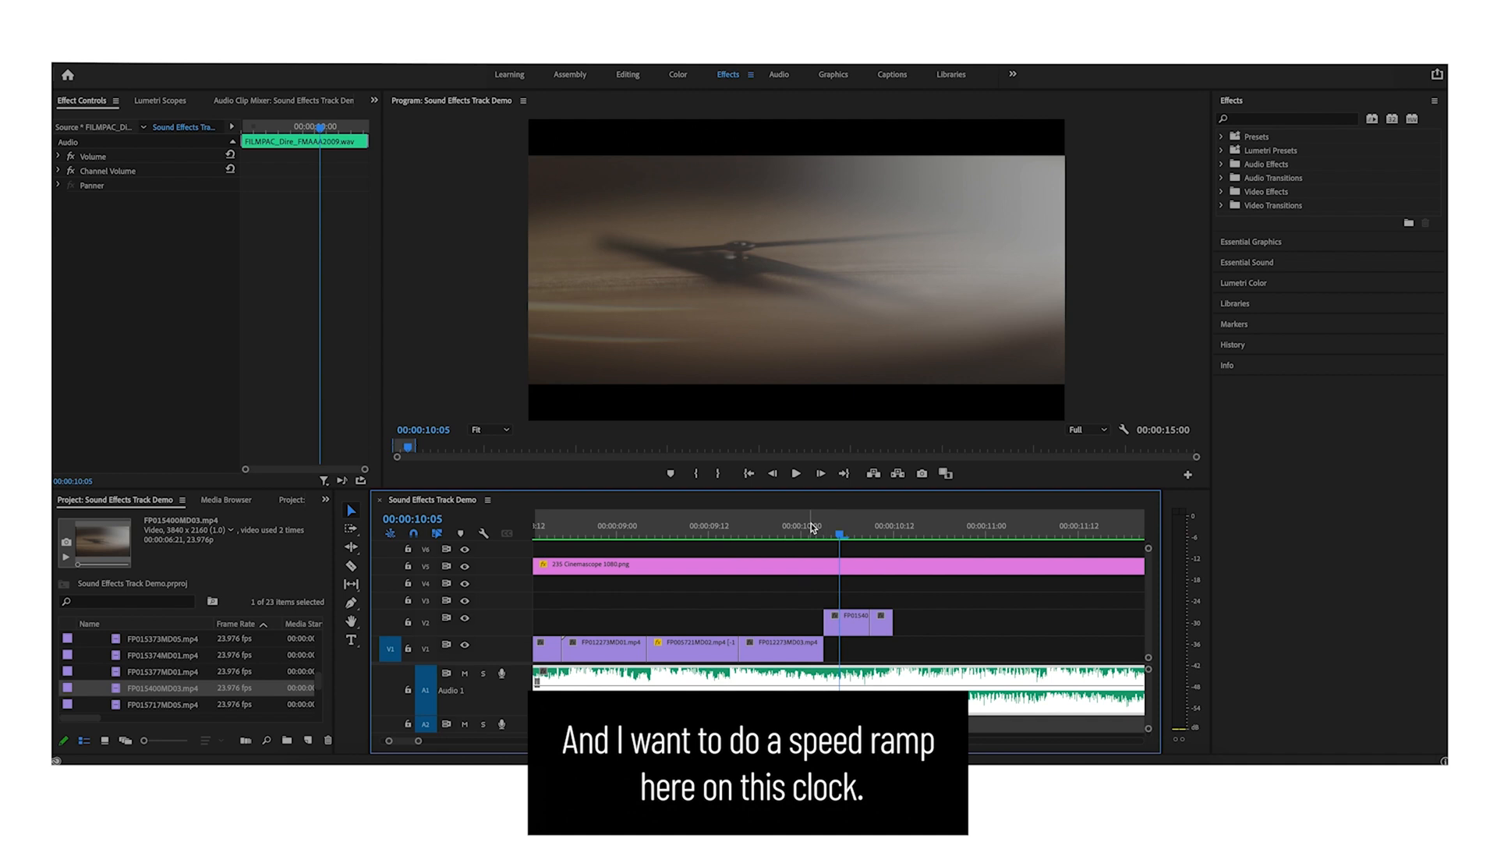
# - Set the clock clip's speed to 500% using Clip Speed / Duration
pyautogui.scroll(-1, 854, 602)
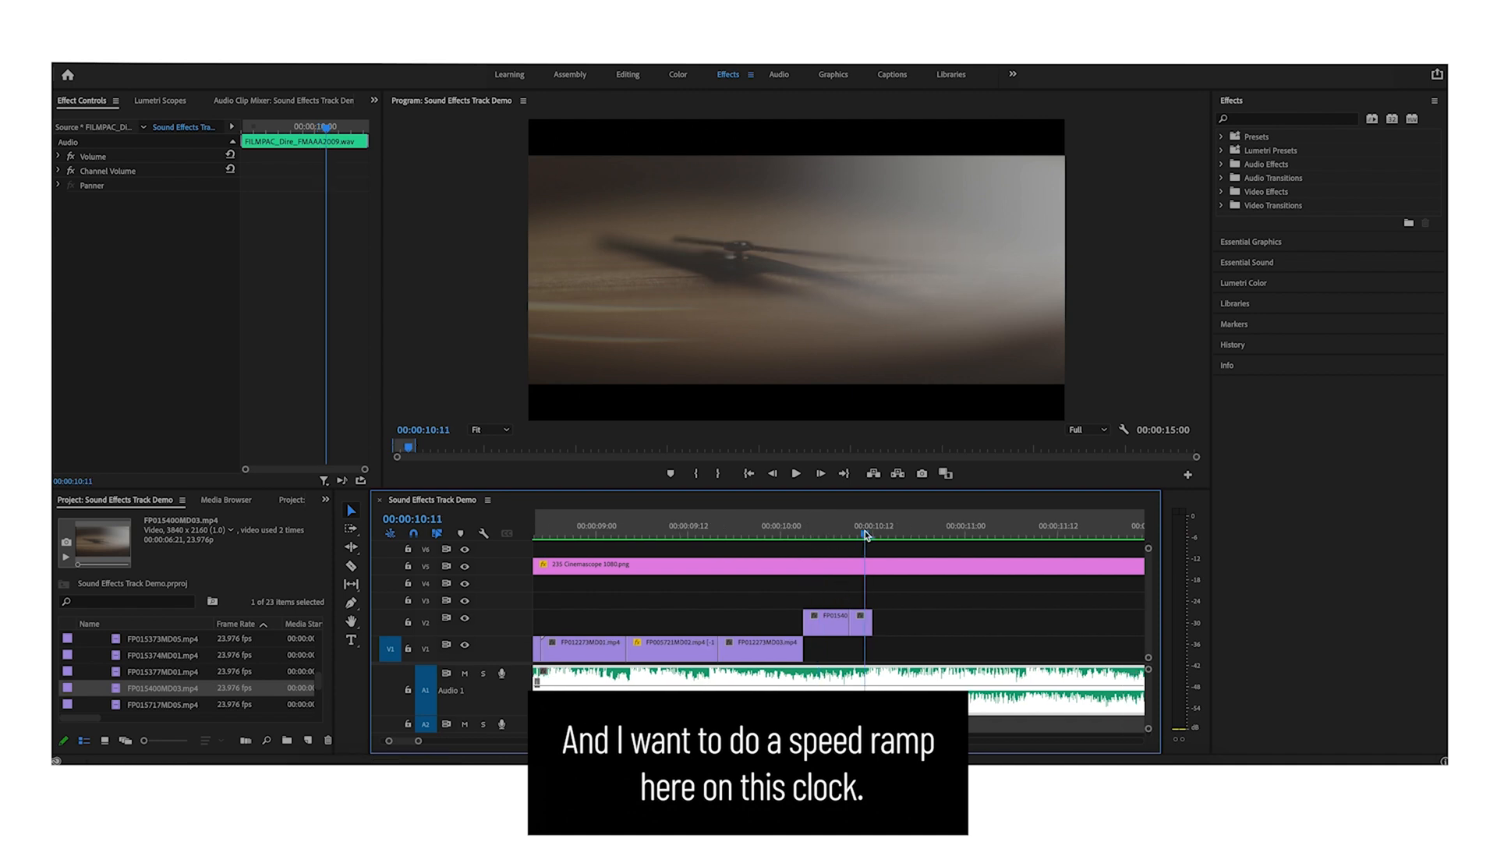
pyautogui.click(861, 630)
pyautogui.rightClick(860, 631)
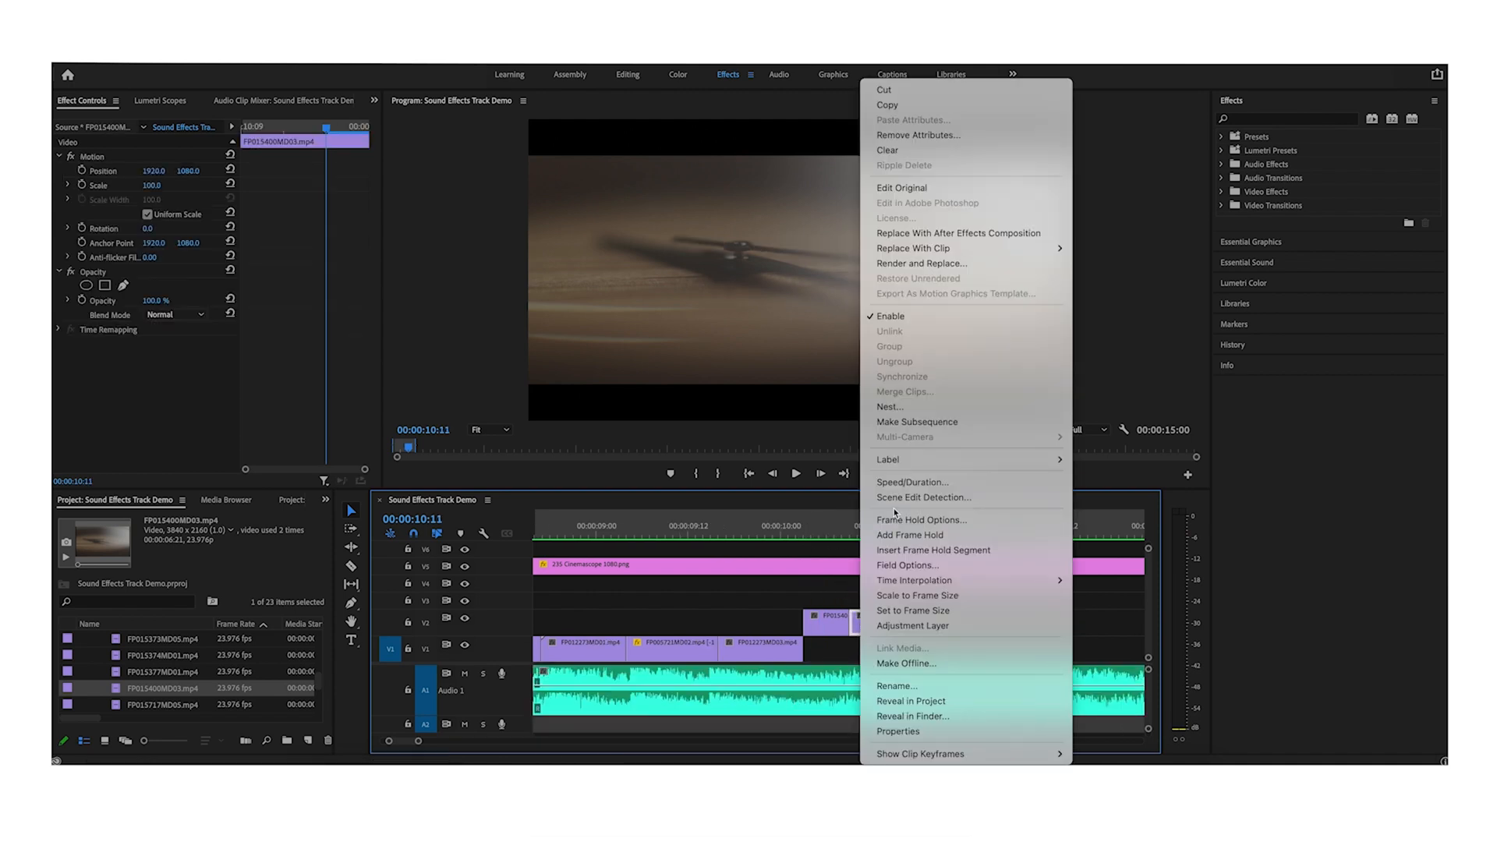
pyautogui.click(900, 485)
pyautogui.write('200')
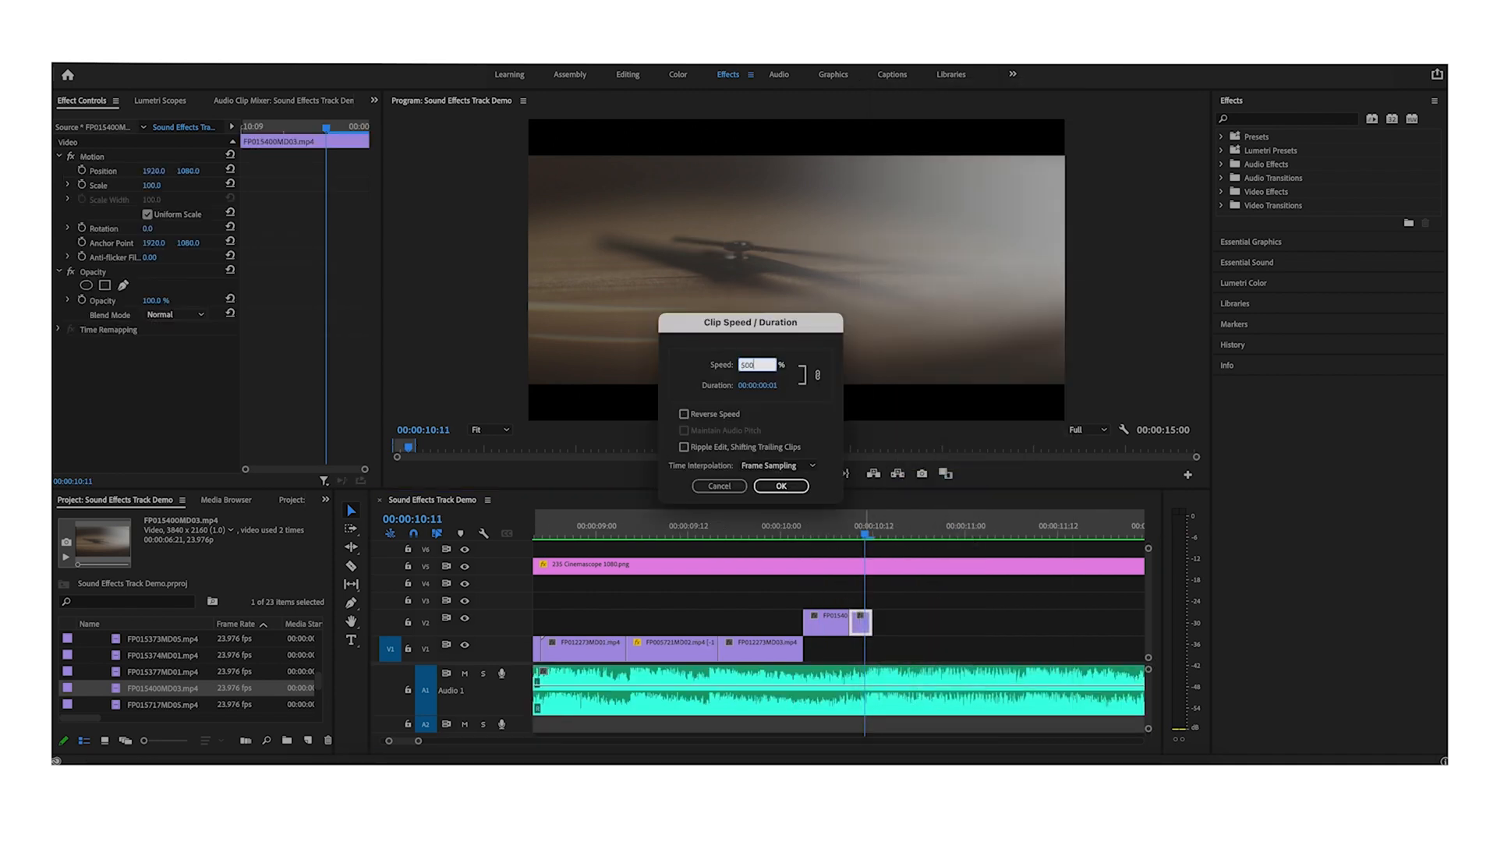
pyautogui.press('Return')
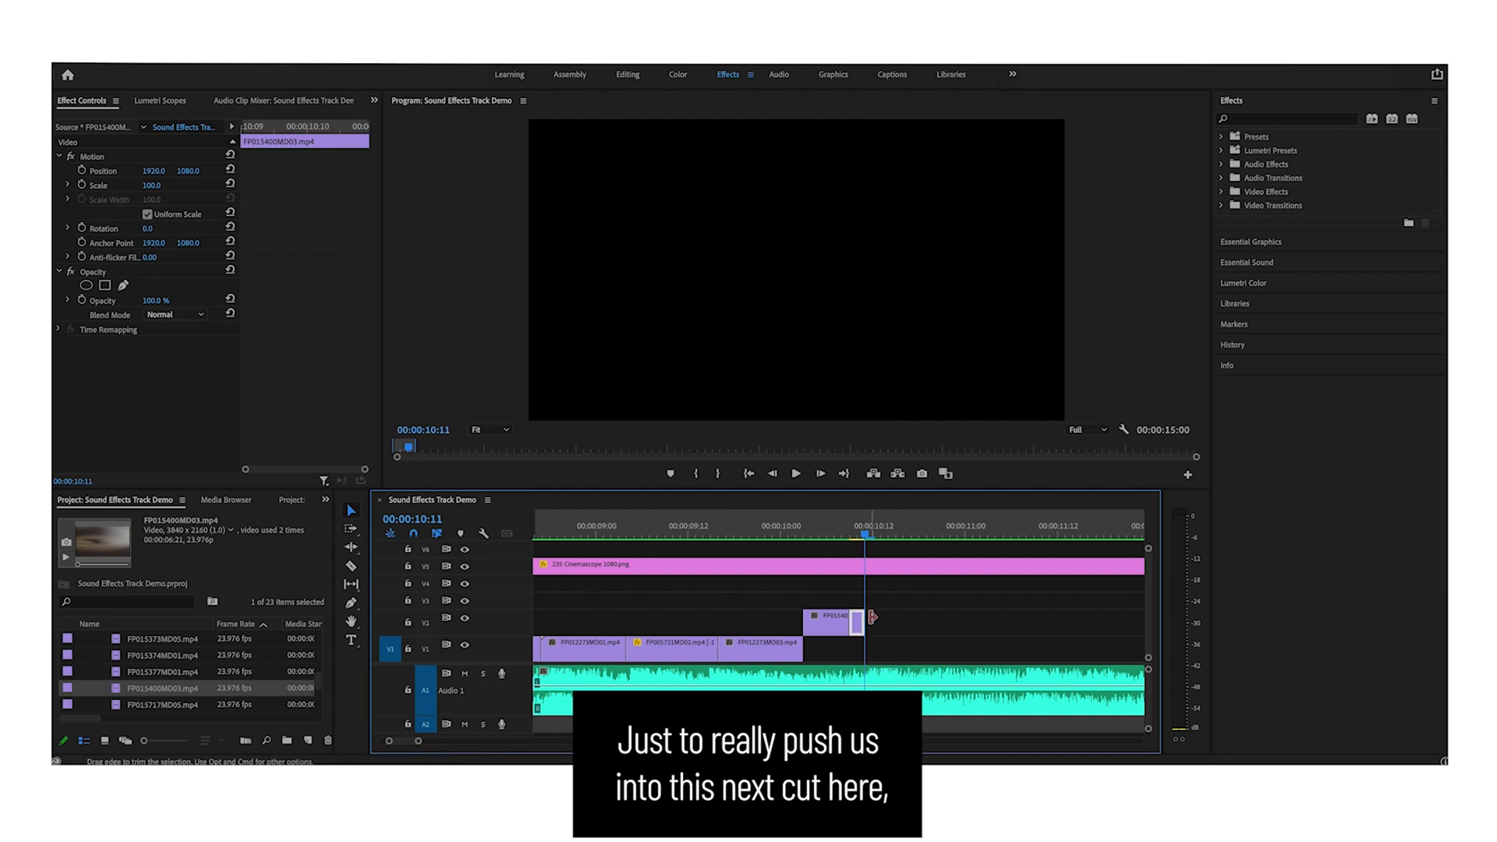
# - Extend the clock clip's end slightly on the upper track and play back the cut
pyautogui.press('=')
pyautogui.moveTo(847, 616); pyautogui.dragTo(854, 620)
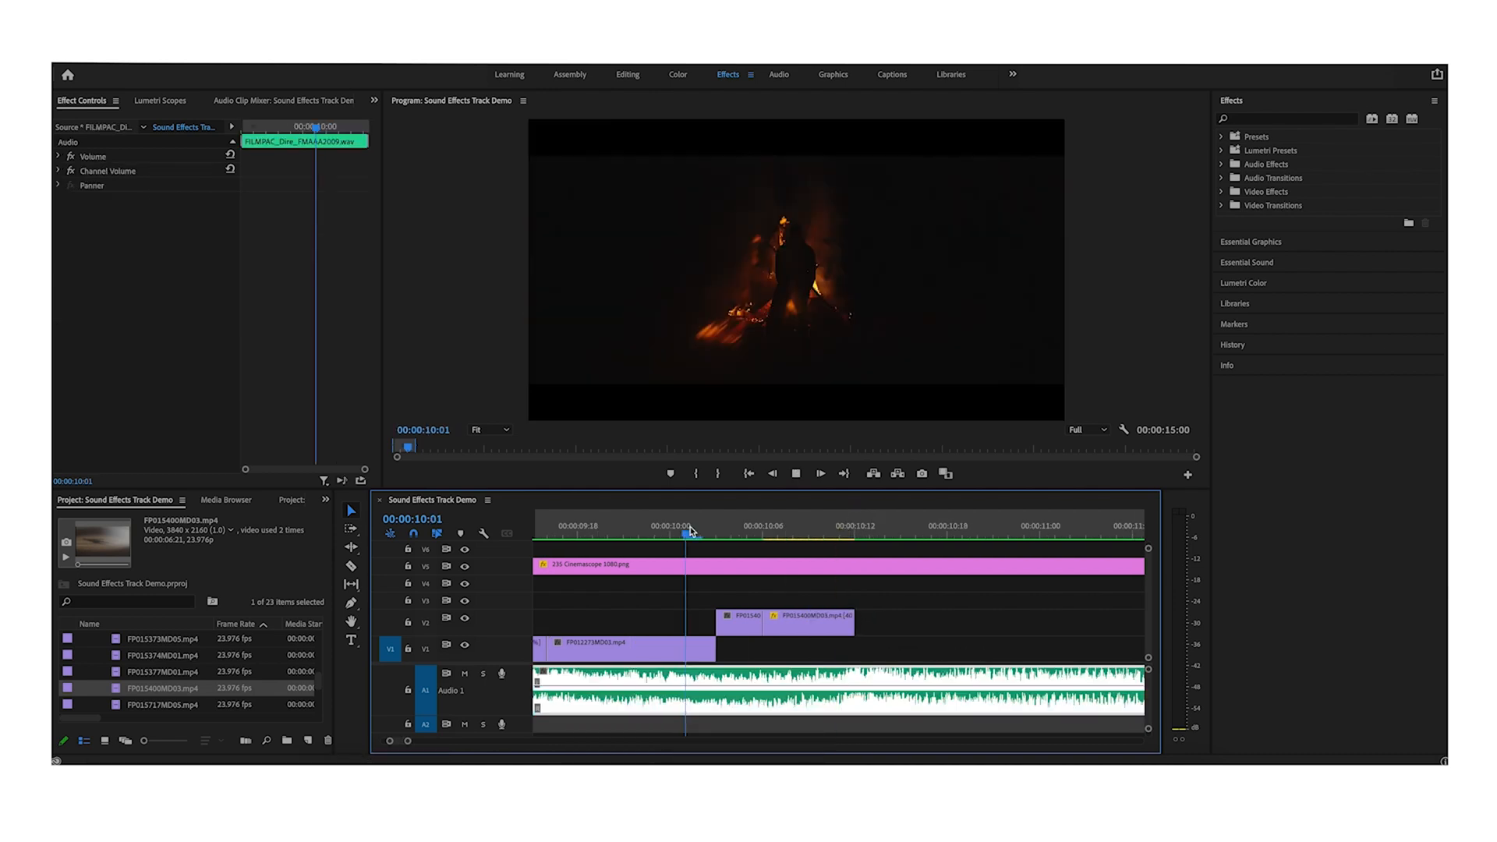
pyautogui.press('space')
pyautogui.press('space')
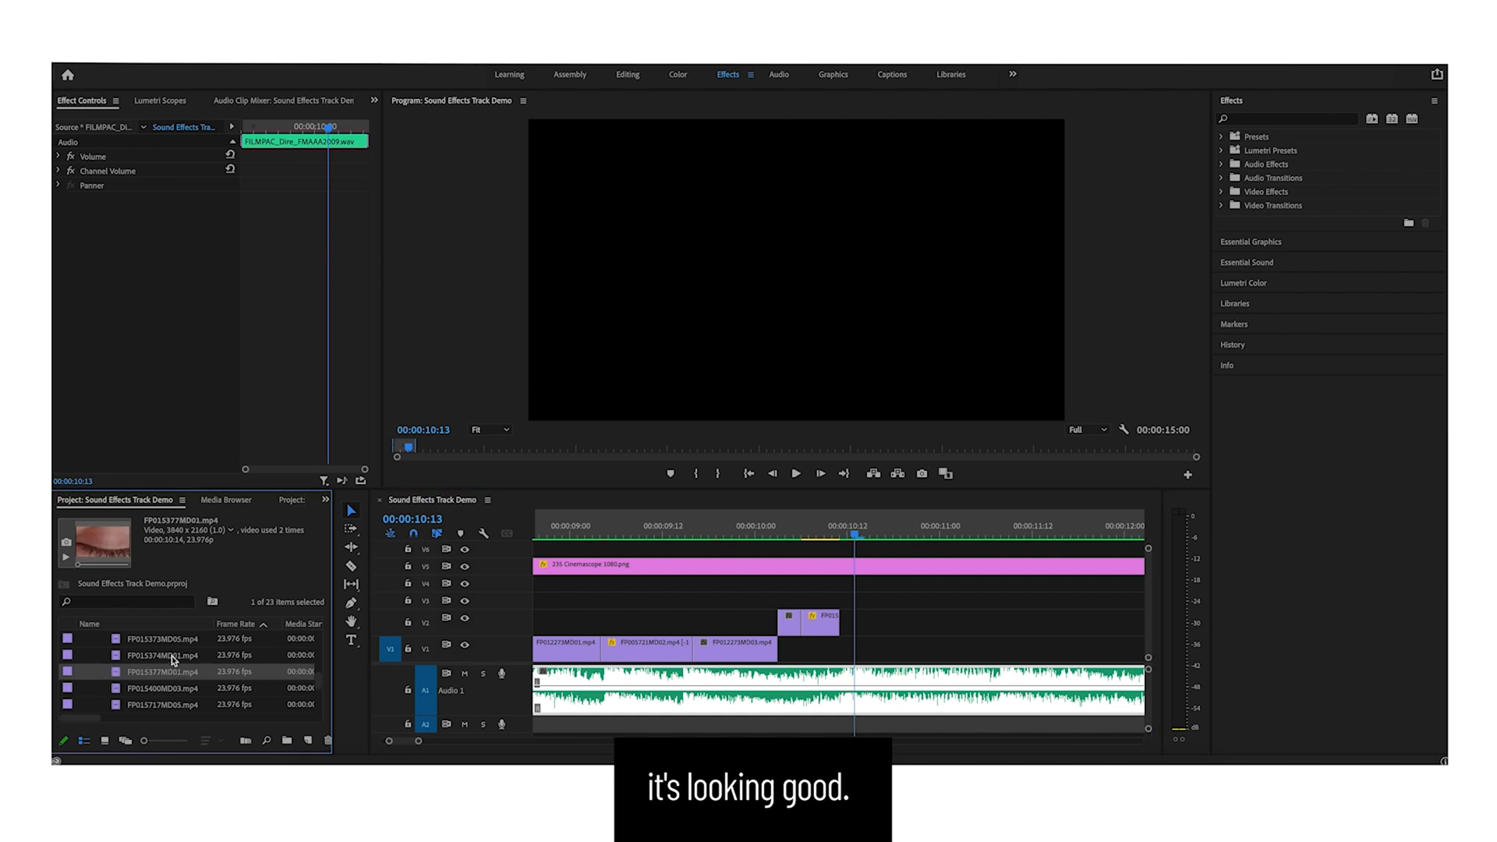
# - Place the FP007159MD02.mp4 hair clip on the upper track right after the clock clip
pyautogui.scroll(5, 172, 656)
pyautogui.click(172, 640)
pyautogui.moveTo(178, 656)
pyautogui.mouseDown()
pyautogui.moveTo(545, 644)
pyautogui.moveTo(842, 599)
pyautogui.moveTo(798, 623)
pyautogui.mouseUp()
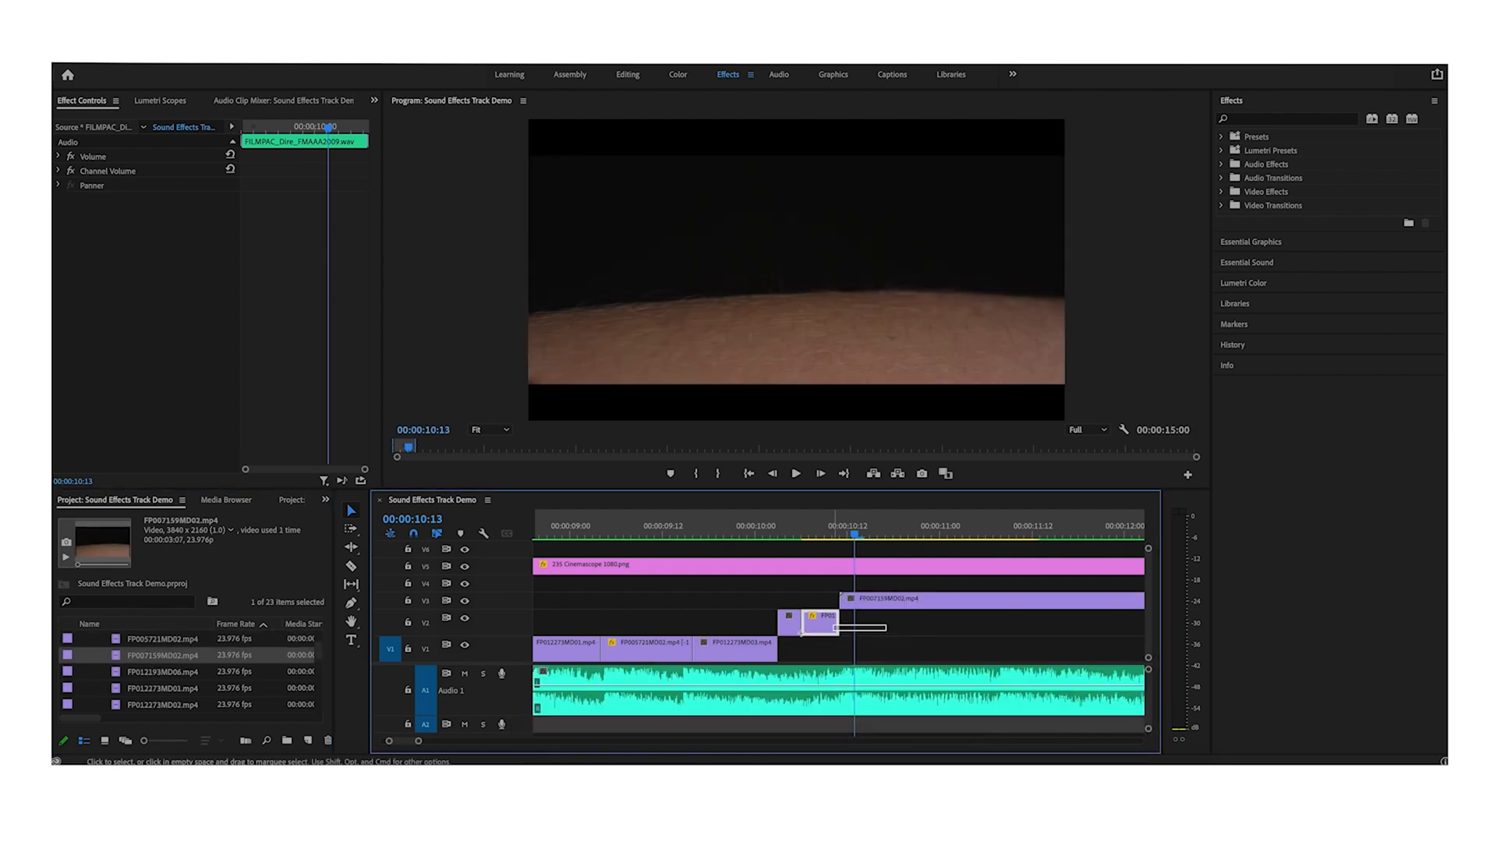
pyautogui.hscroll(4, 782, 611)
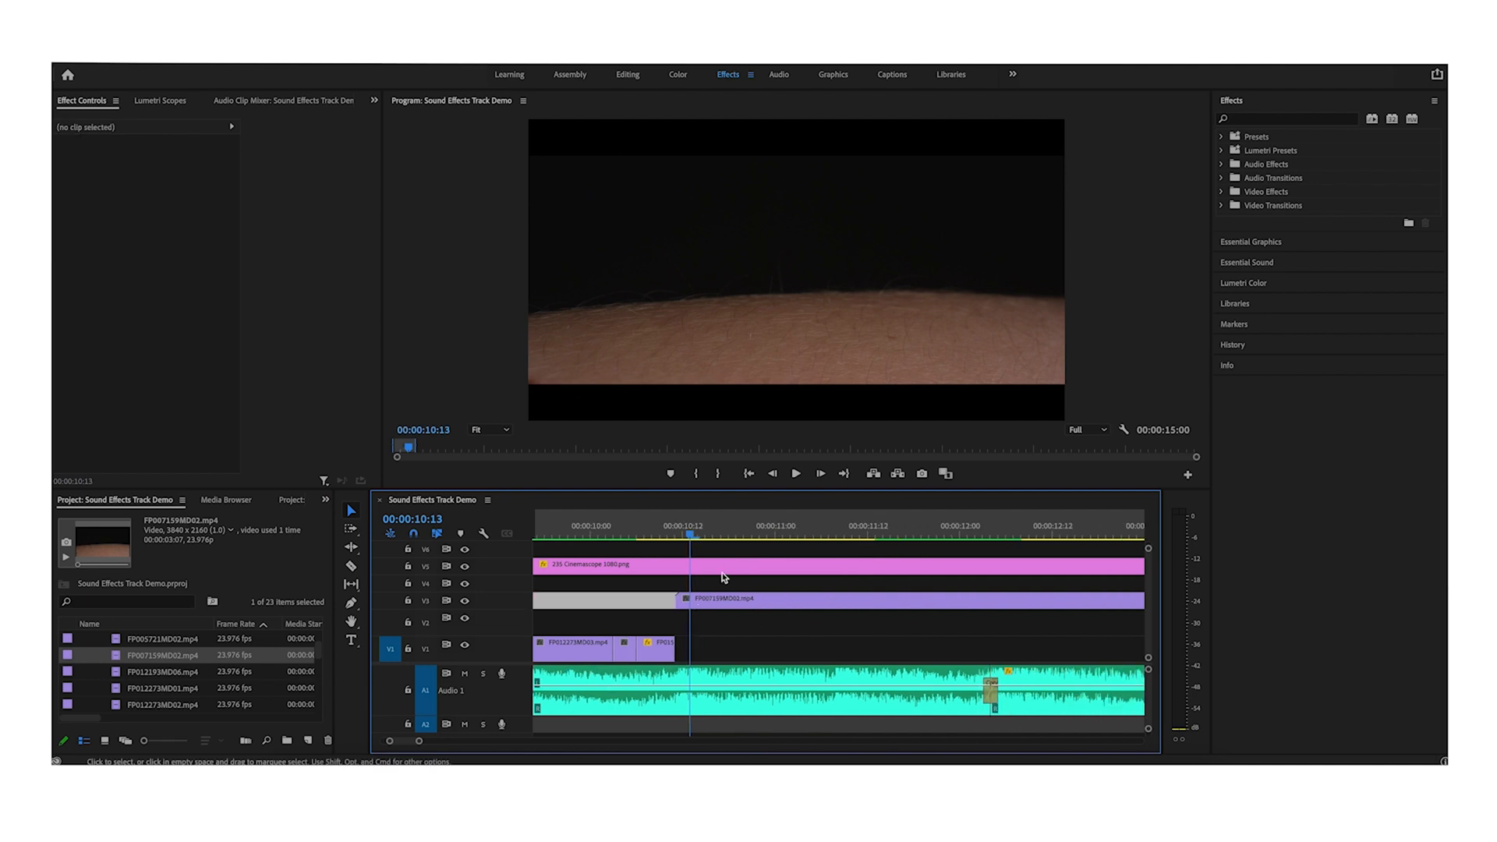
pyautogui.moveTo(691, 535); pyautogui.dragTo(770, 535)
pyautogui.press('-')
pyautogui.press('-')
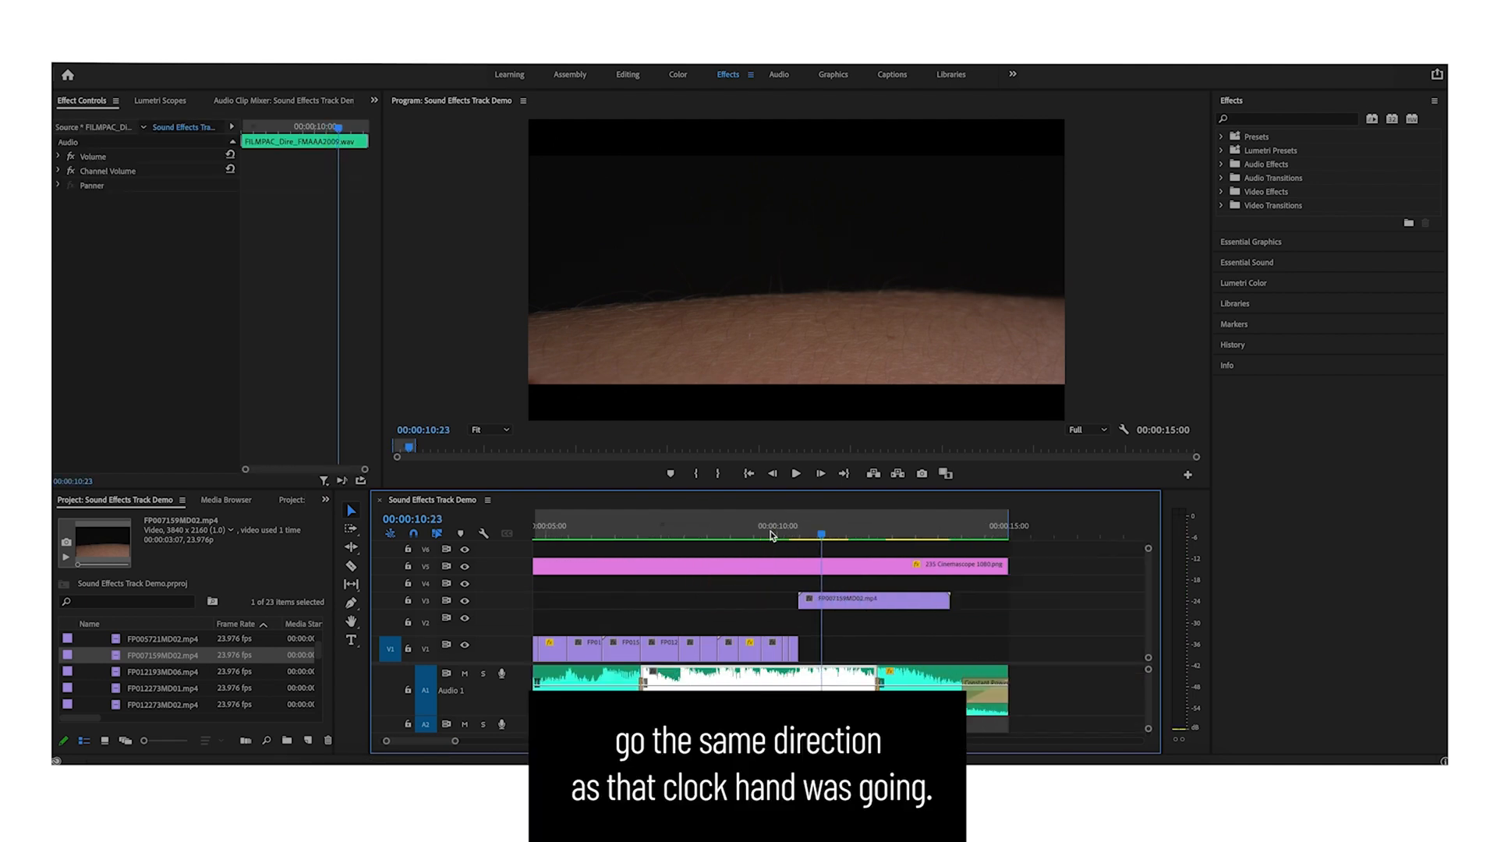
pyautogui.click(878, 581)
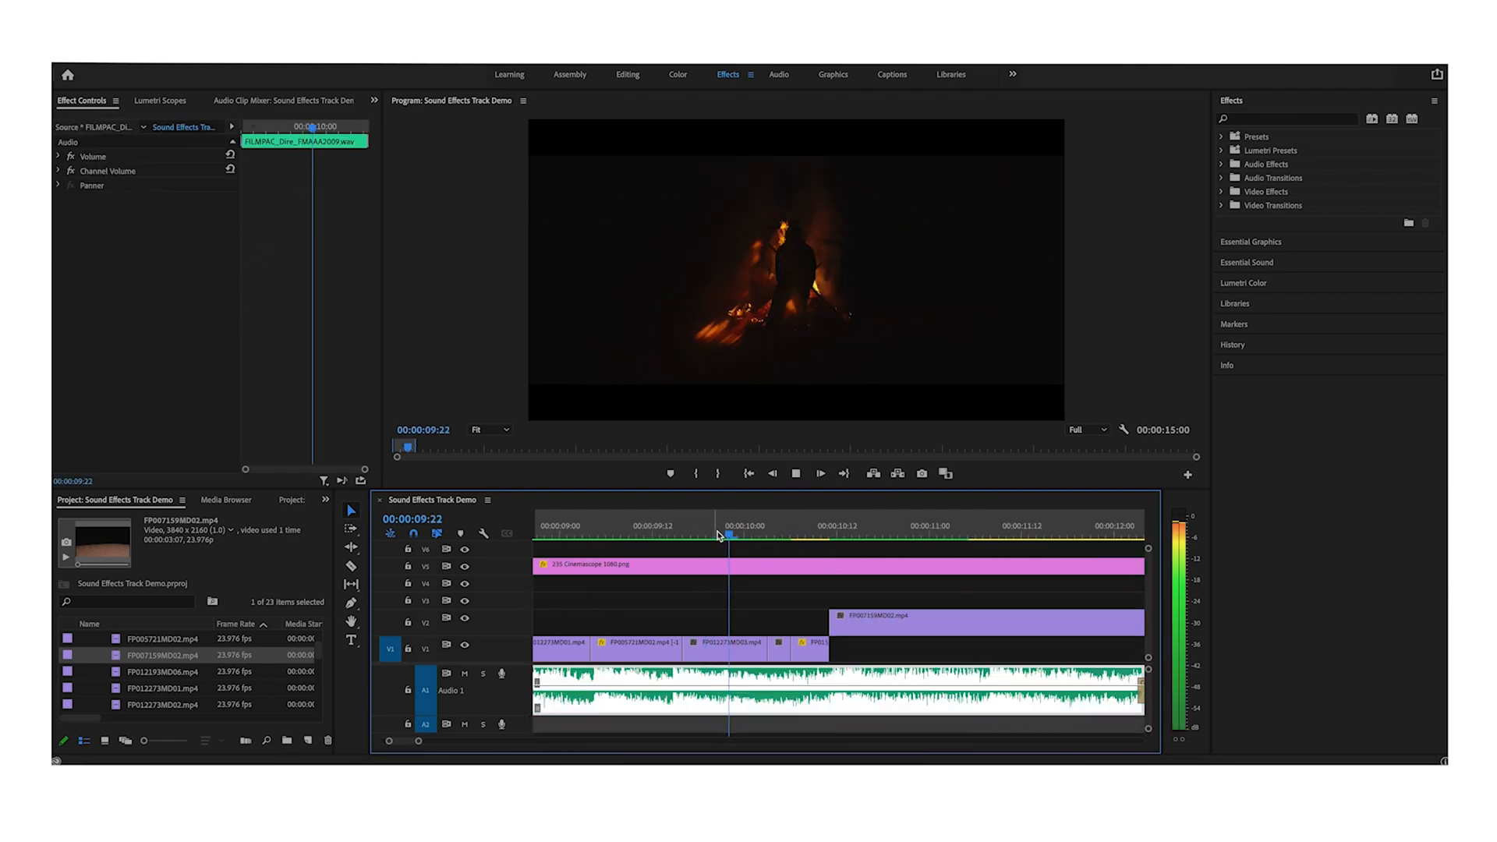
# - Split the hair clip at about 00:00:11:07, delete its remainder and play back the edit
pyautogui.press('space')
pyautogui.click(913, 621)
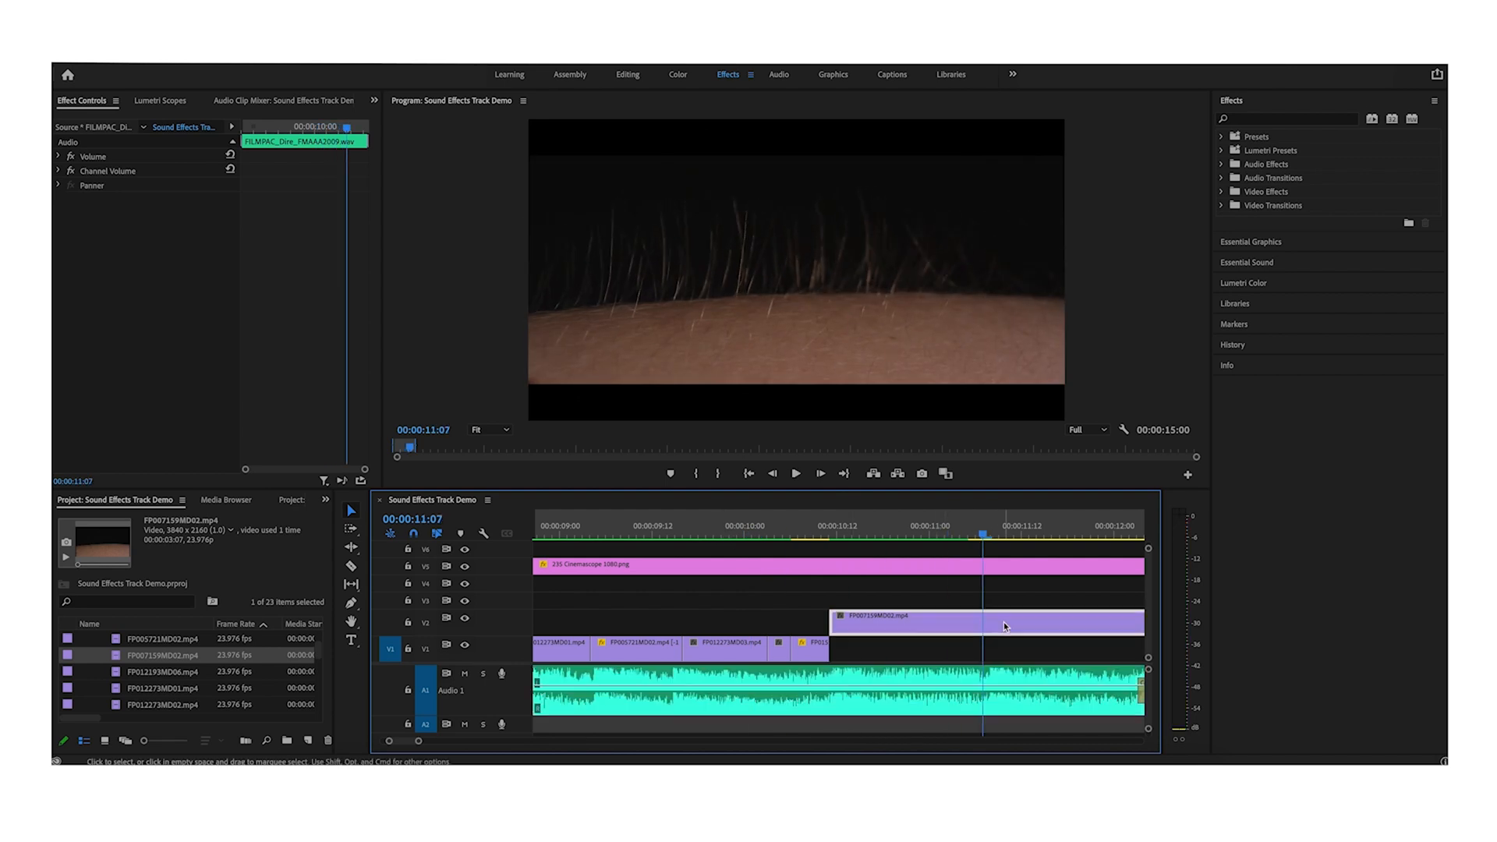
pyautogui.press('super+k')
pyautogui.click(1025, 621)
pyautogui.press('Delete')
pyautogui.click(611, 526)
pyautogui.press('space')
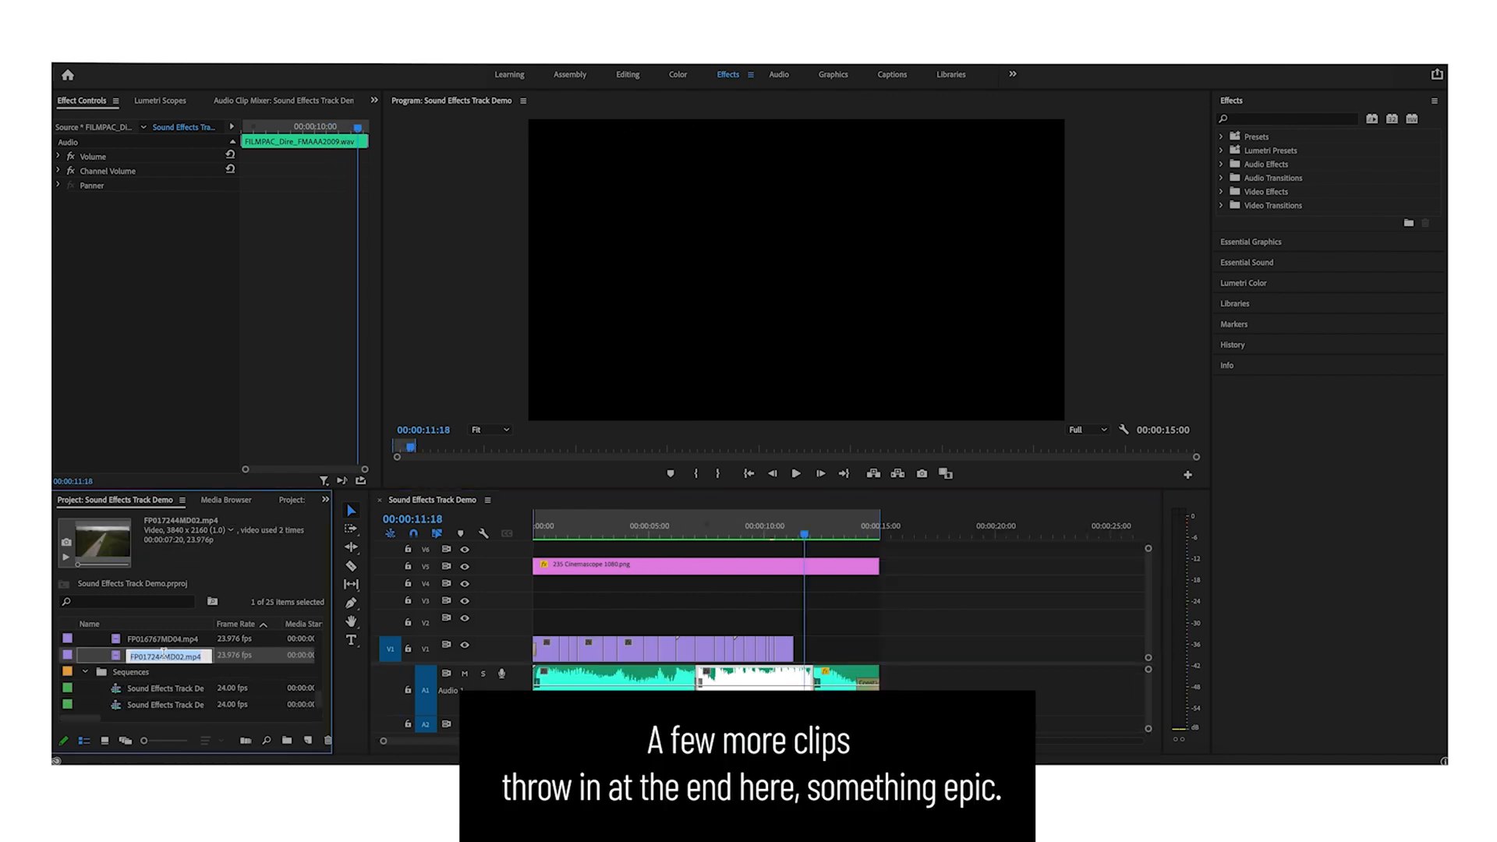
# - Place the FP013687MD02.mp4 clip on the upper track after the hair clip and play it back
pyautogui.scroll(5, 172, 655)
pyautogui.click(171, 642)
pyautogui.moveTo(171, 641); pyautogui.dragTo(794, 620)
pyautogui.click(785, 521)
pyautogui.press('space')
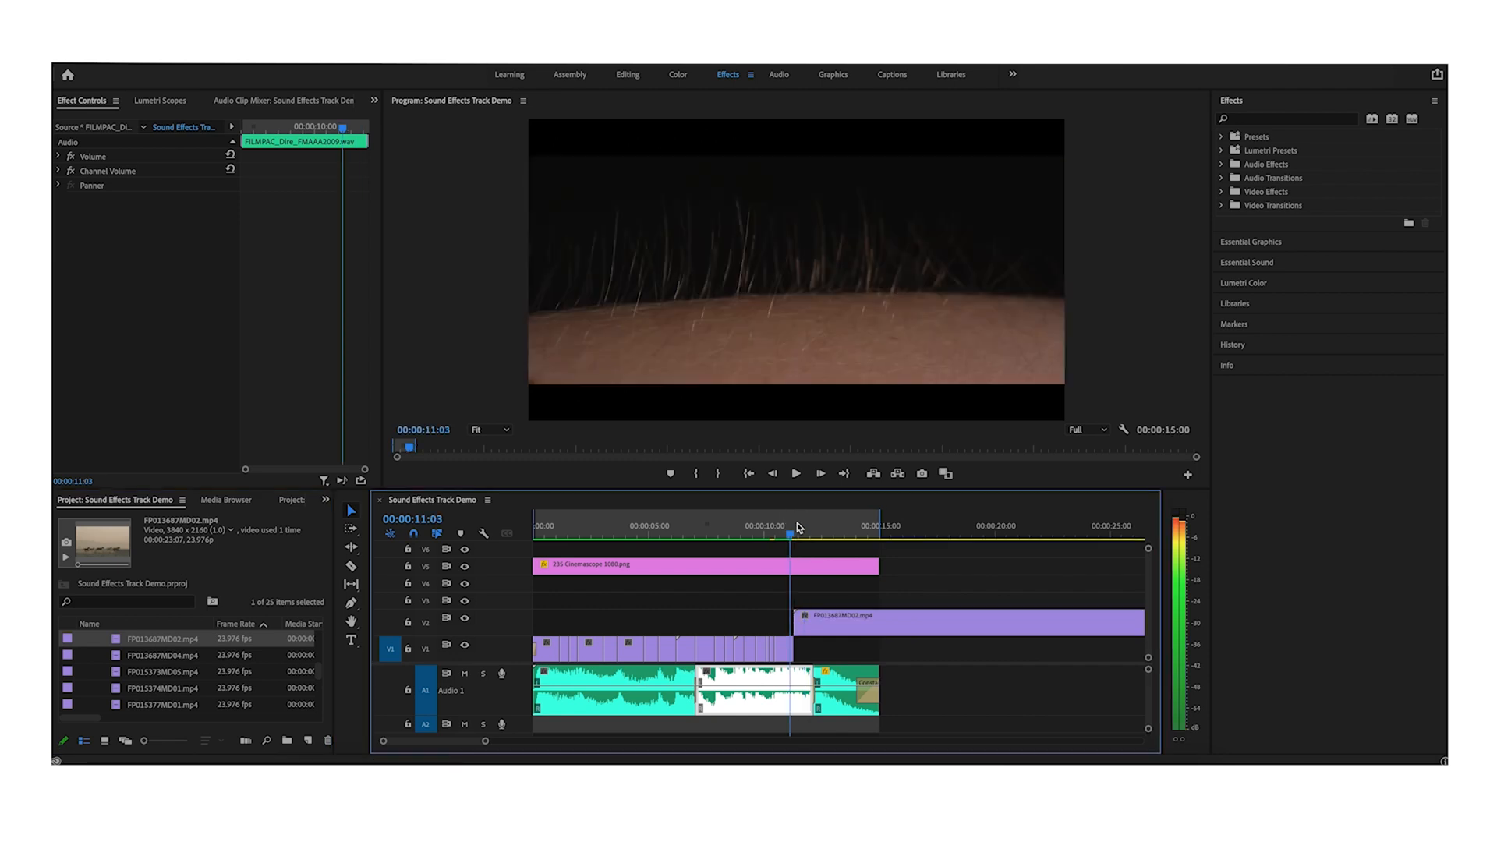
# - Set the FP013687MD02.mp4 clip's speed to 150% in Clip Speed / Duration
pyautogui.press('space')
pyautogui.press('=')
pyautogui.click(942, 644)
pyautogui.click(940, 627)
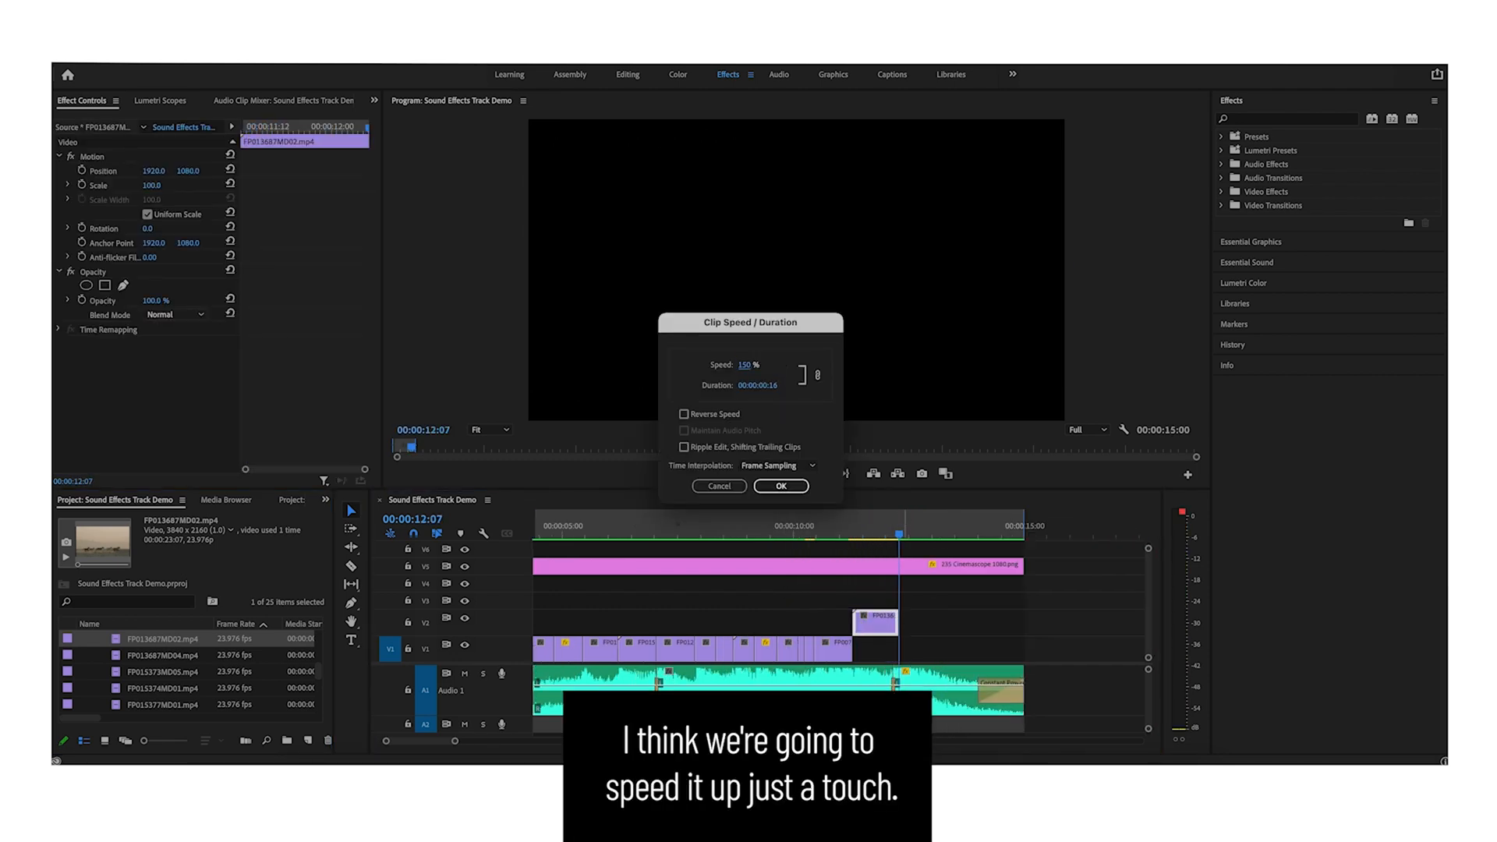
pyautogui.press('Return')
pyautogui.press('=')
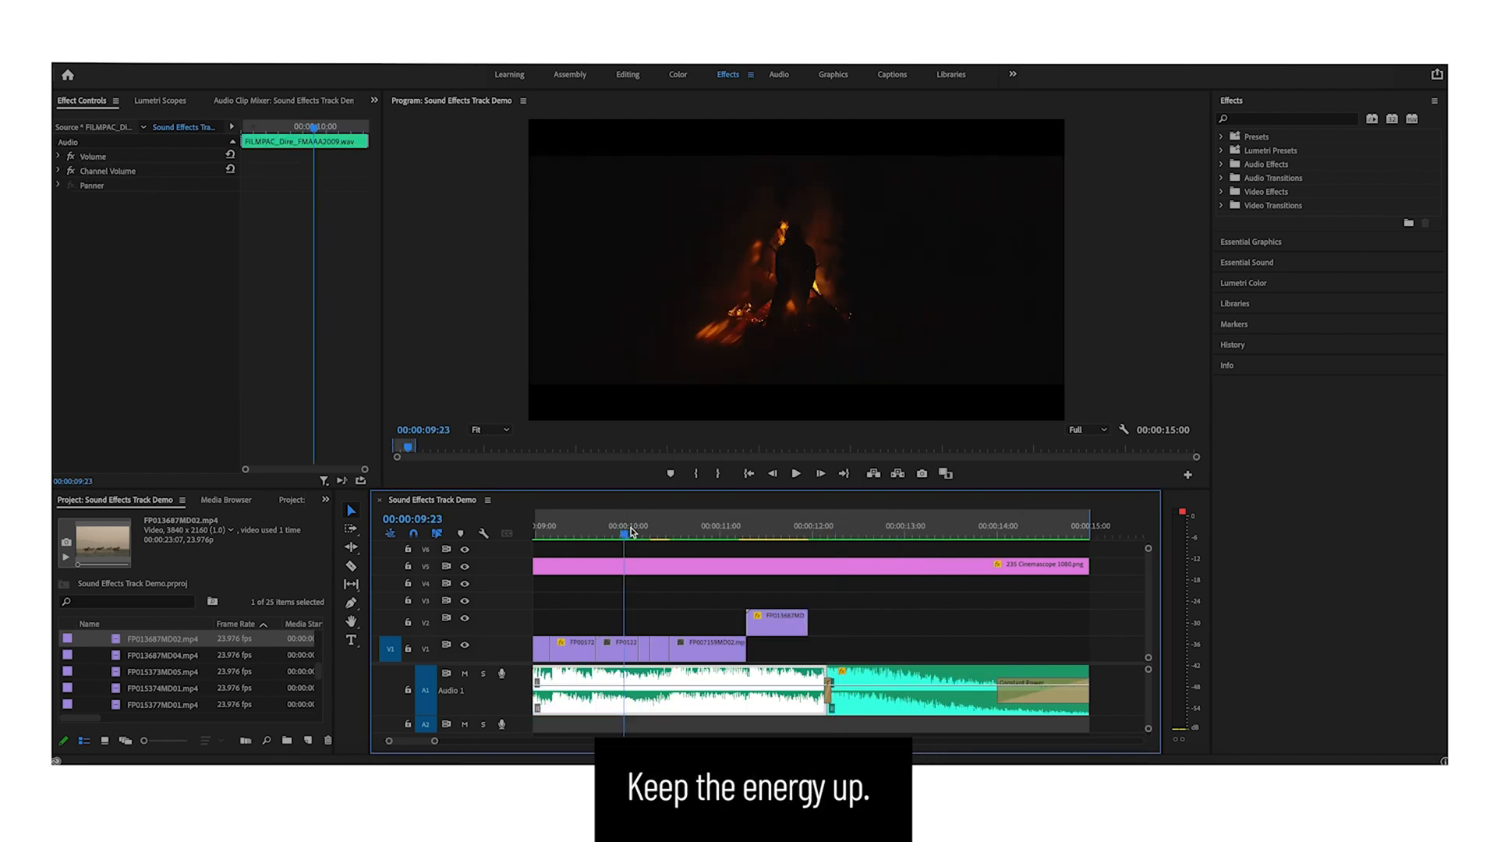
# - Play the new clip and trim its end back by a few frames
pyautogui.click(741, 589)
pyautogui.press('space')
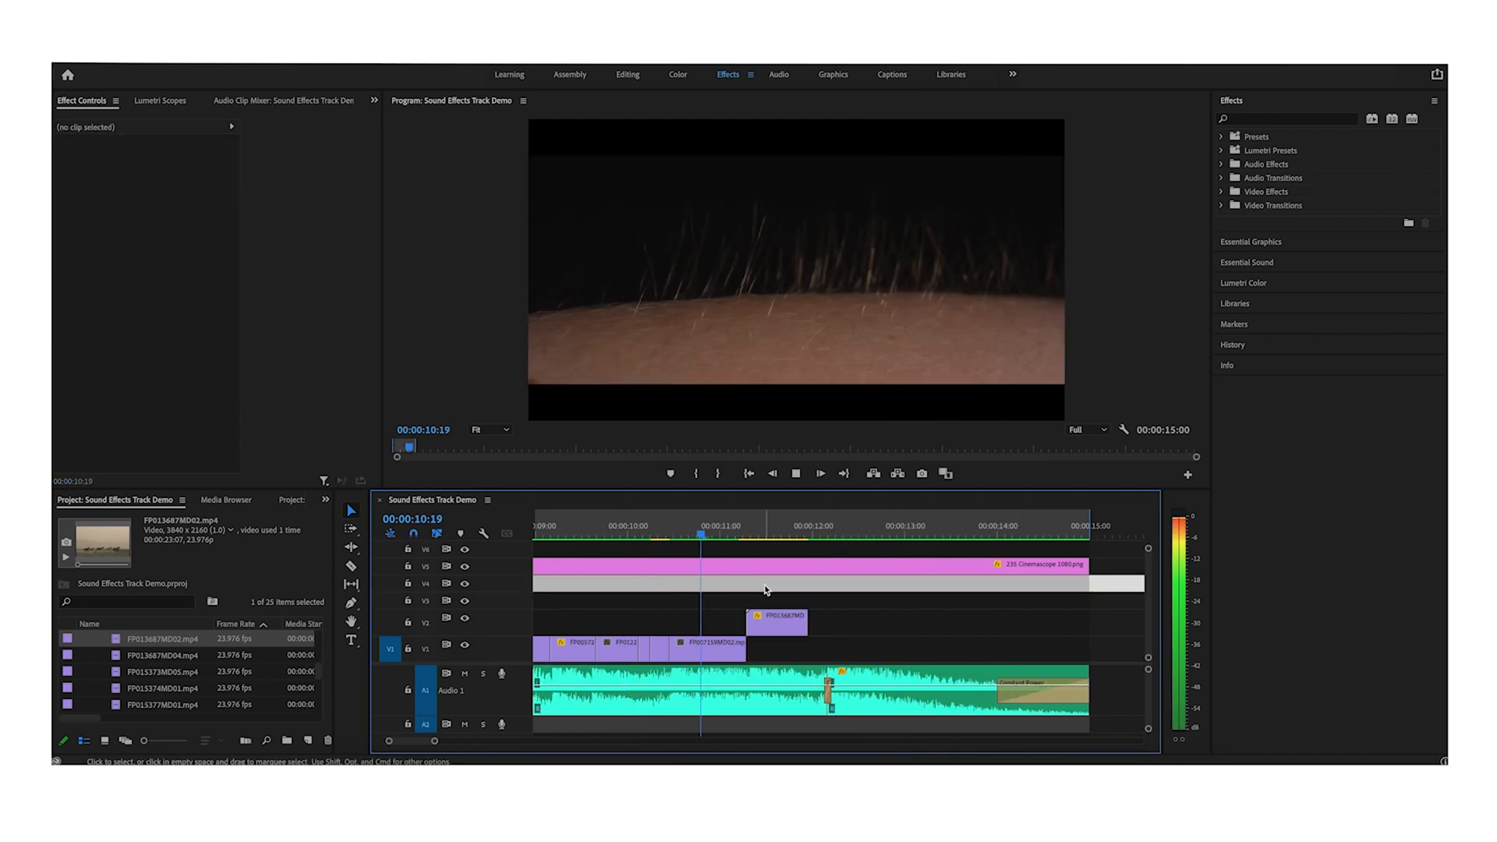
pyautogui.press('space')
pyautogui.moveTo(805, 623); pyautogui.dragTo(794, 622)
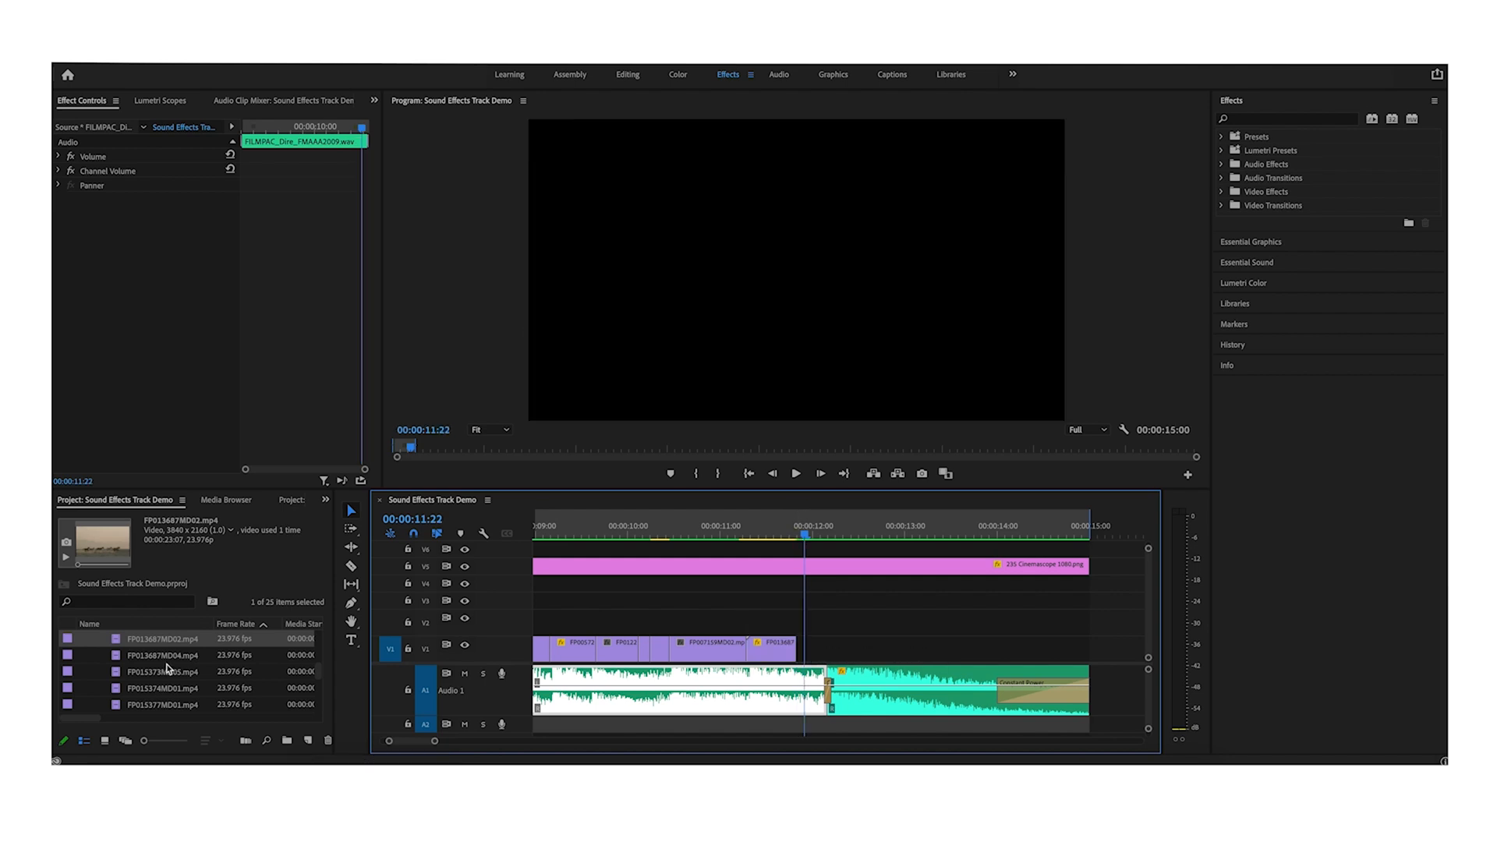
# - Add the FP013687MD04.mp4 horses clip after it and change its speed through Speed/Duration
pyautogui.moveTo(165, 657); pyautogui.dragTo(832, 628)
pyautogui.click(831, 521)
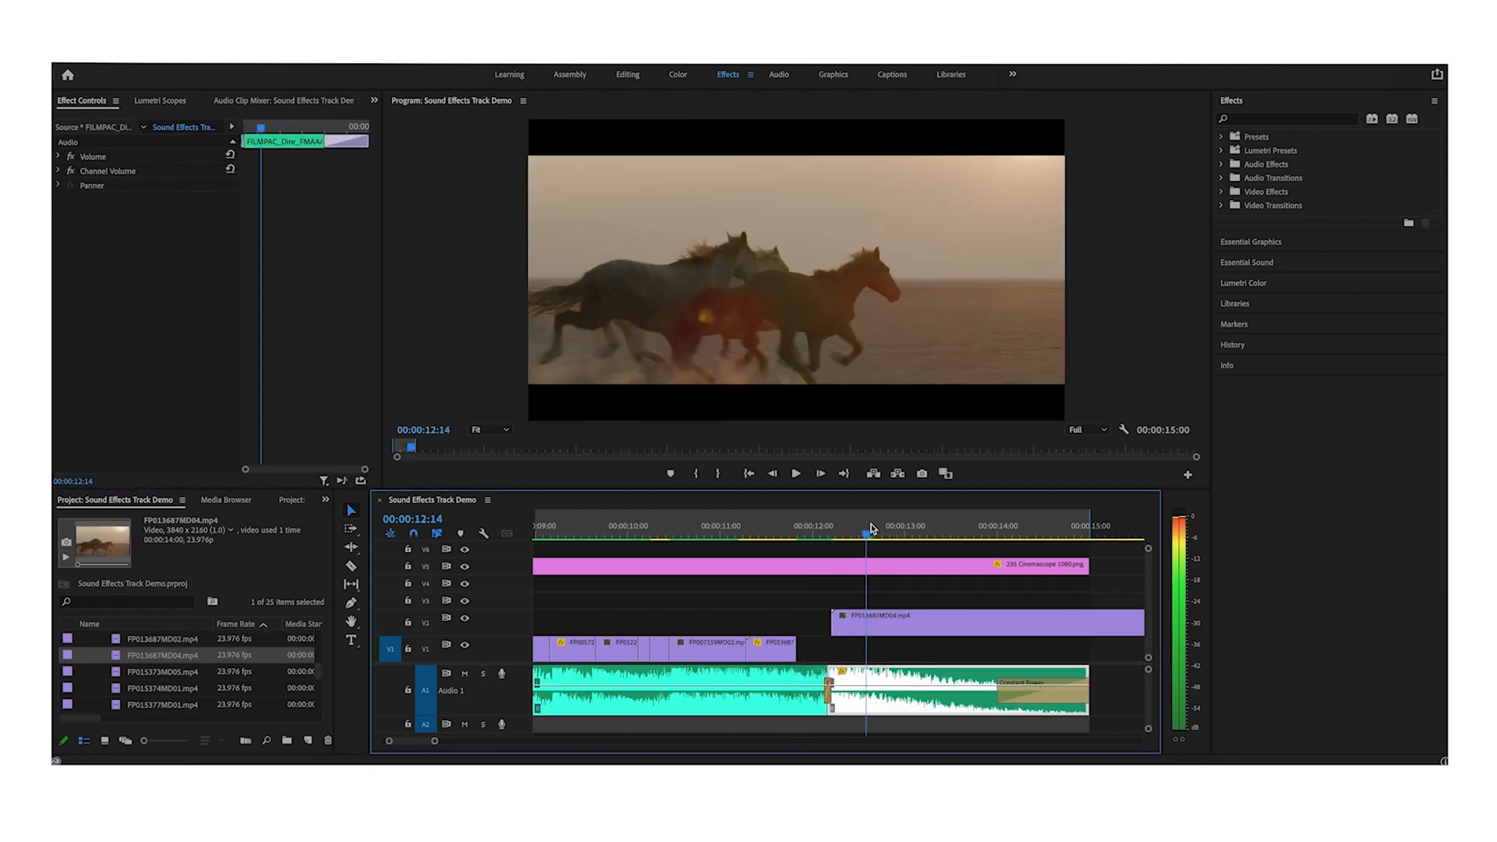
pyautogui.rightClick(814, 656)
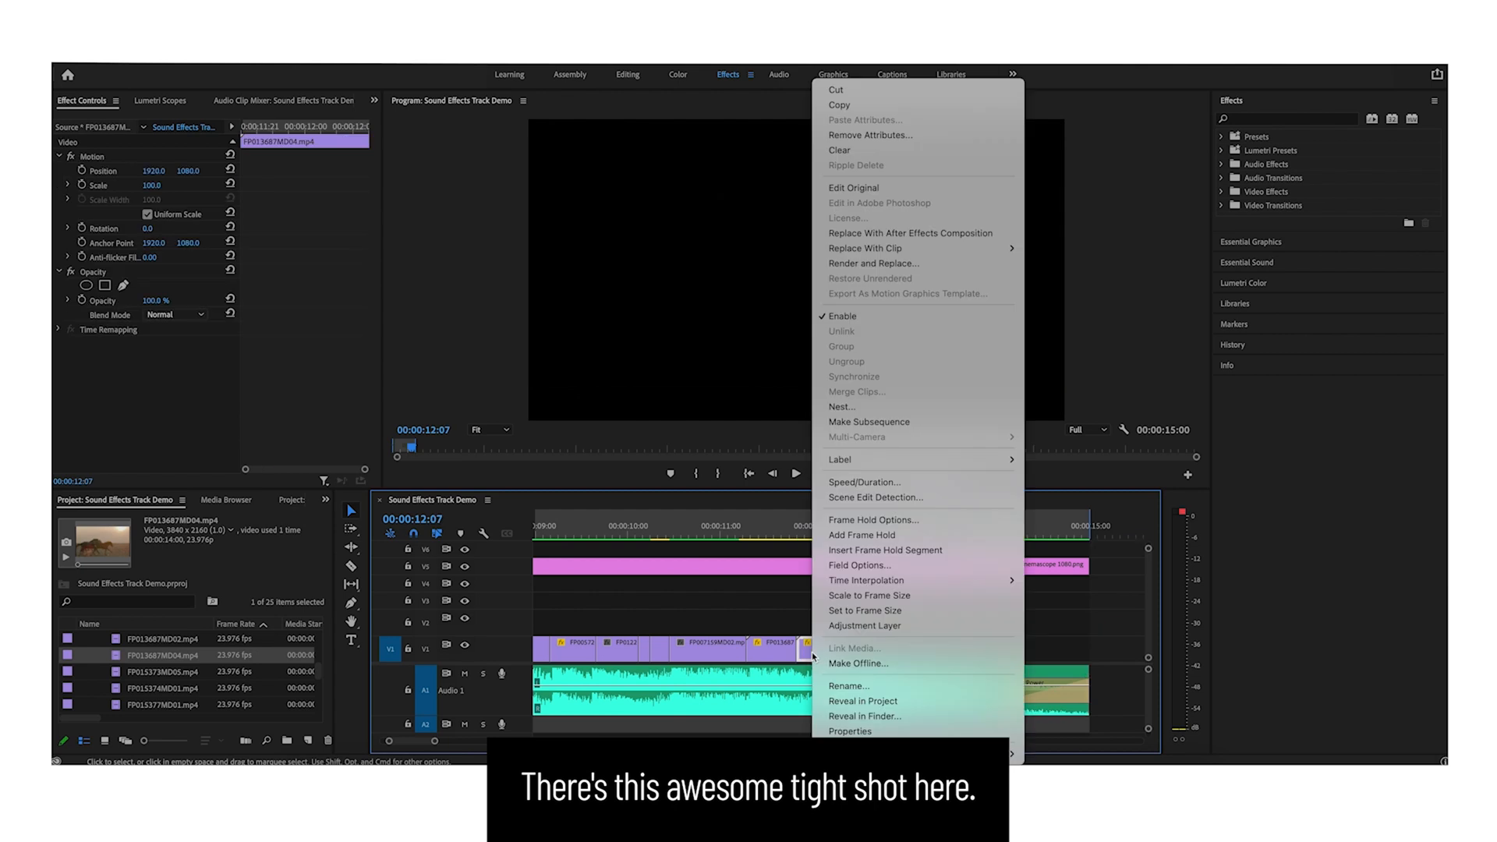
pyautogui.click(864, 483)
pyautogui.press('Return')
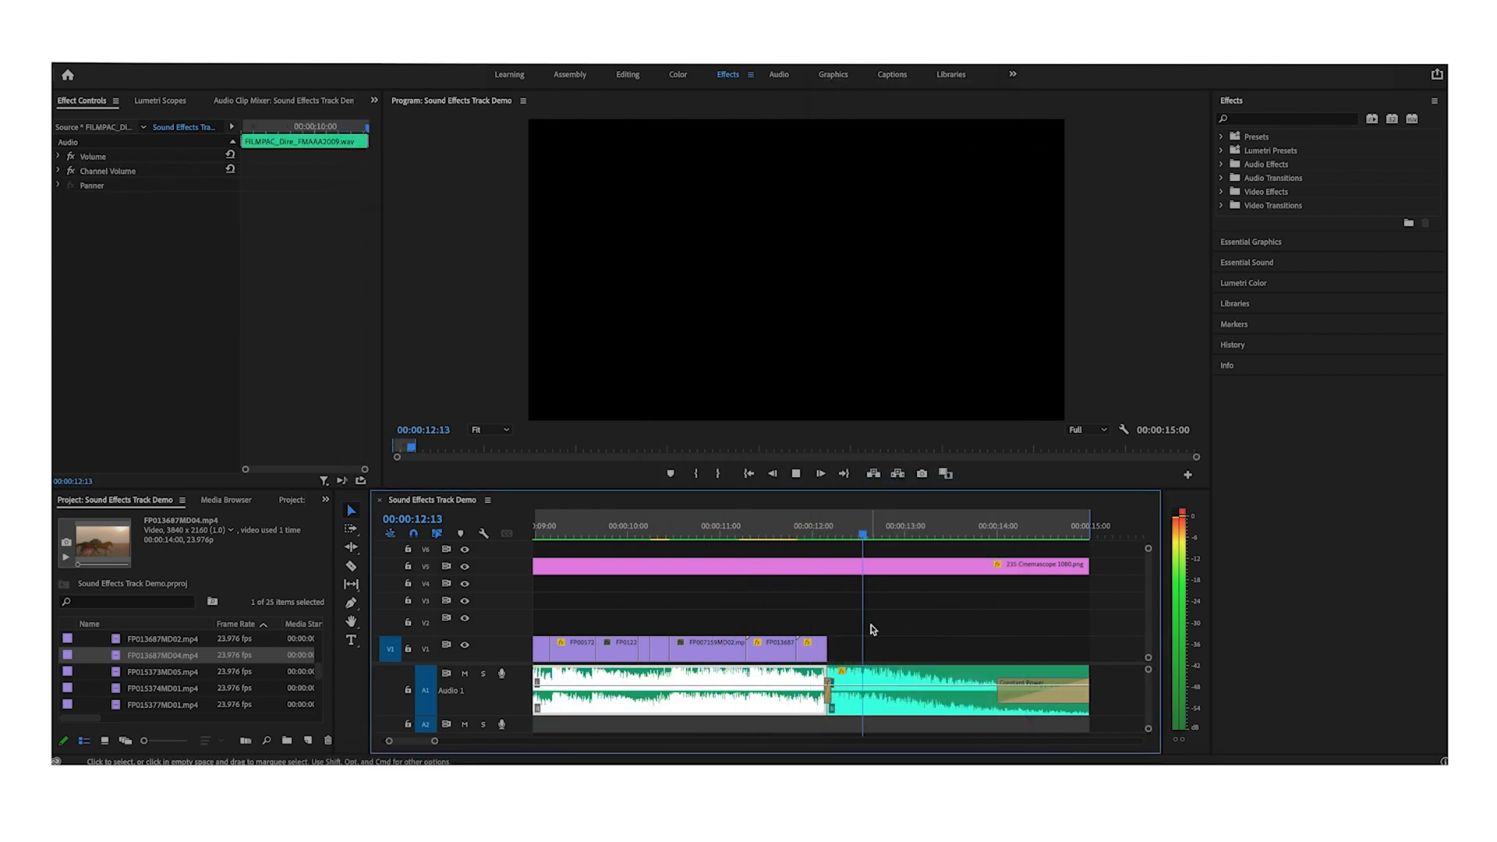
# - Place the FP012193MD06.mp4 candle clip on the upper track and play through it
pyautogui.press('space')
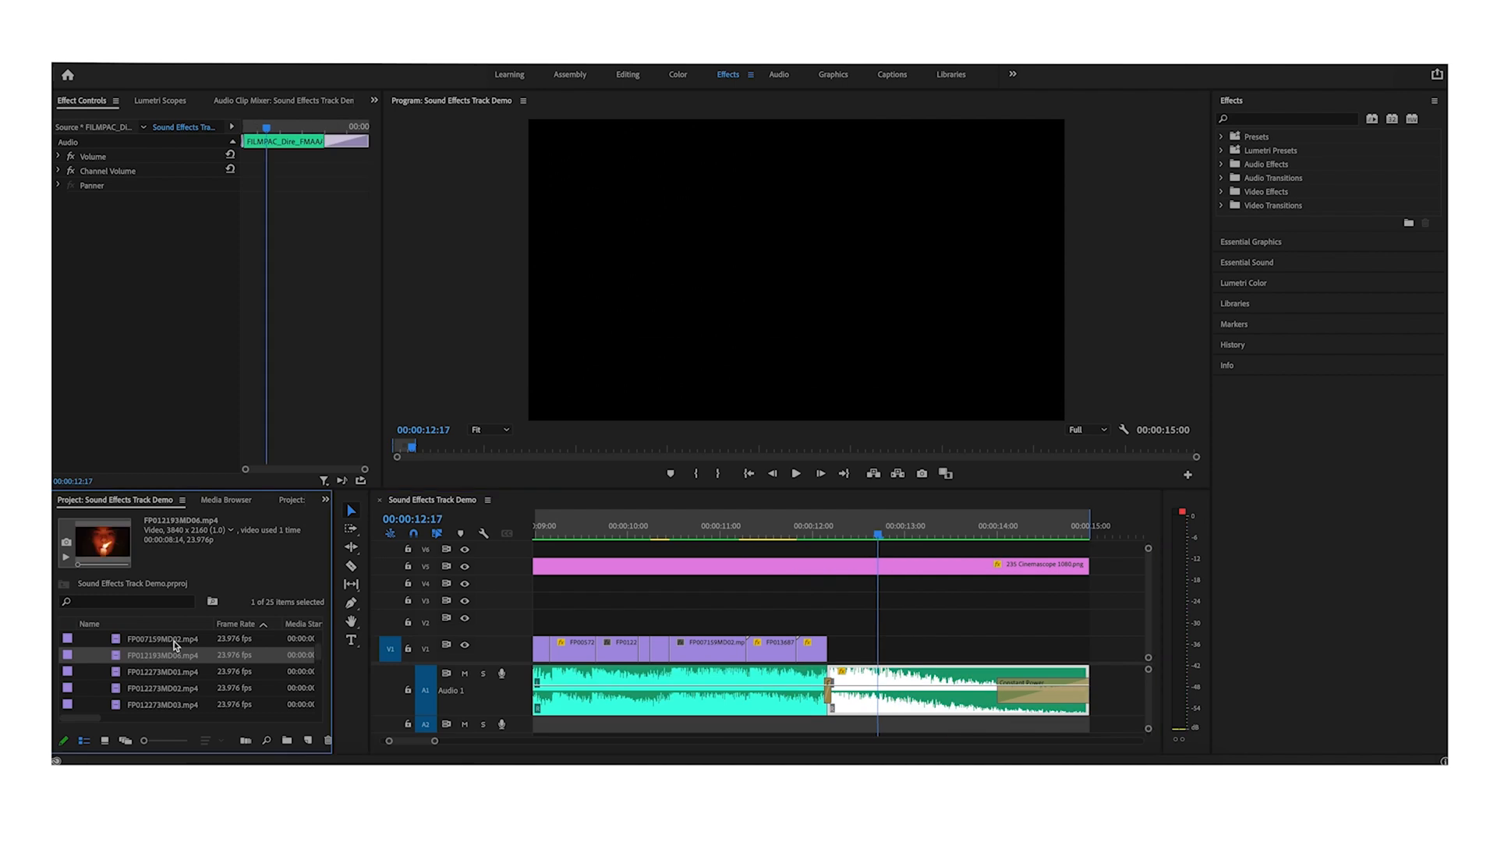
pyautogui.moveTo(172, 655); pyautogui.dragTo(832, 616)
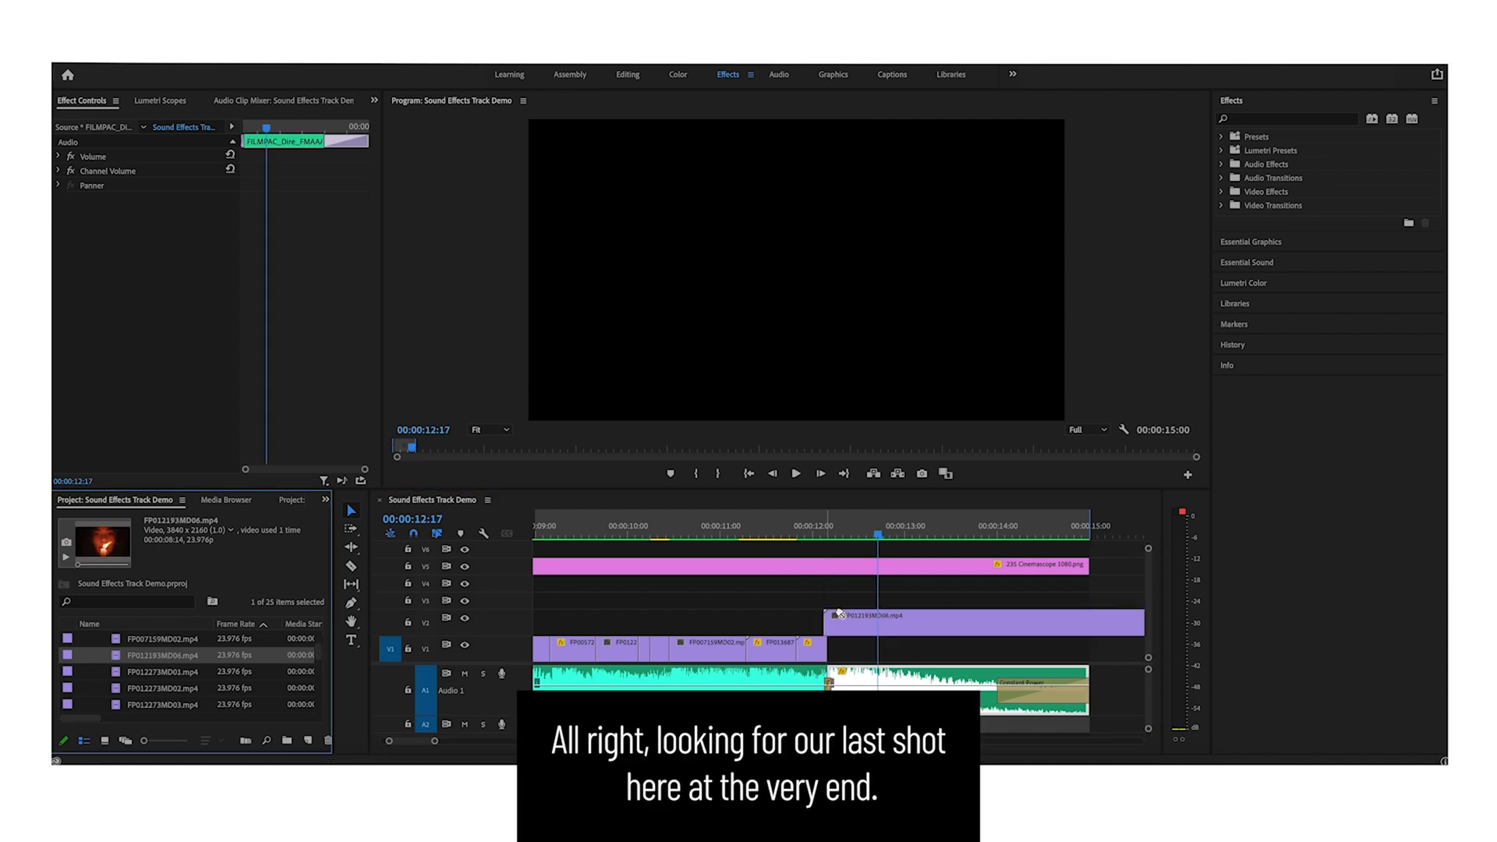
pyautogui.click(842, 621)
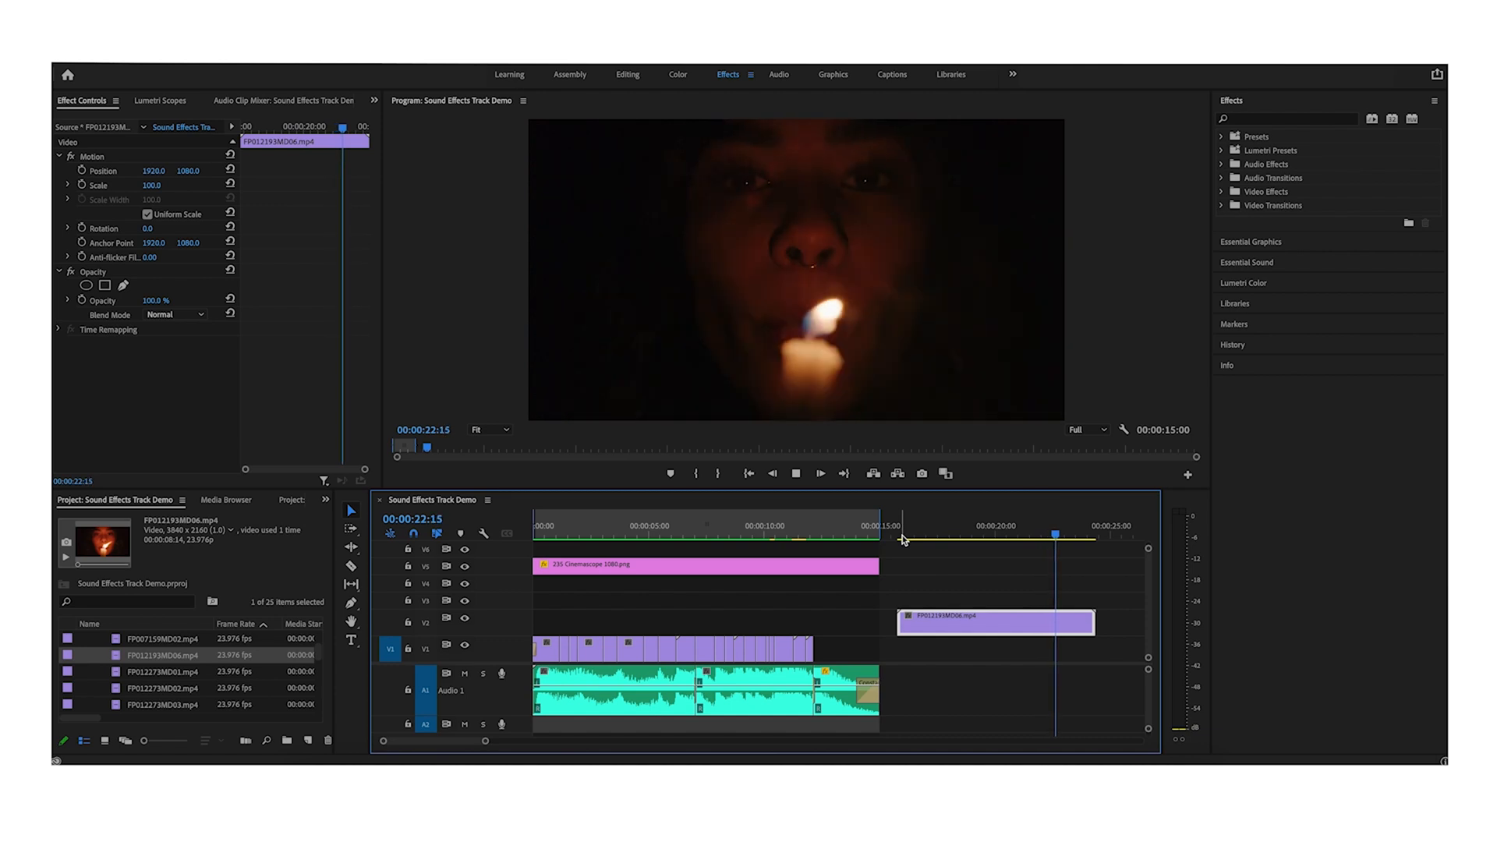
pyautogui.press('space')
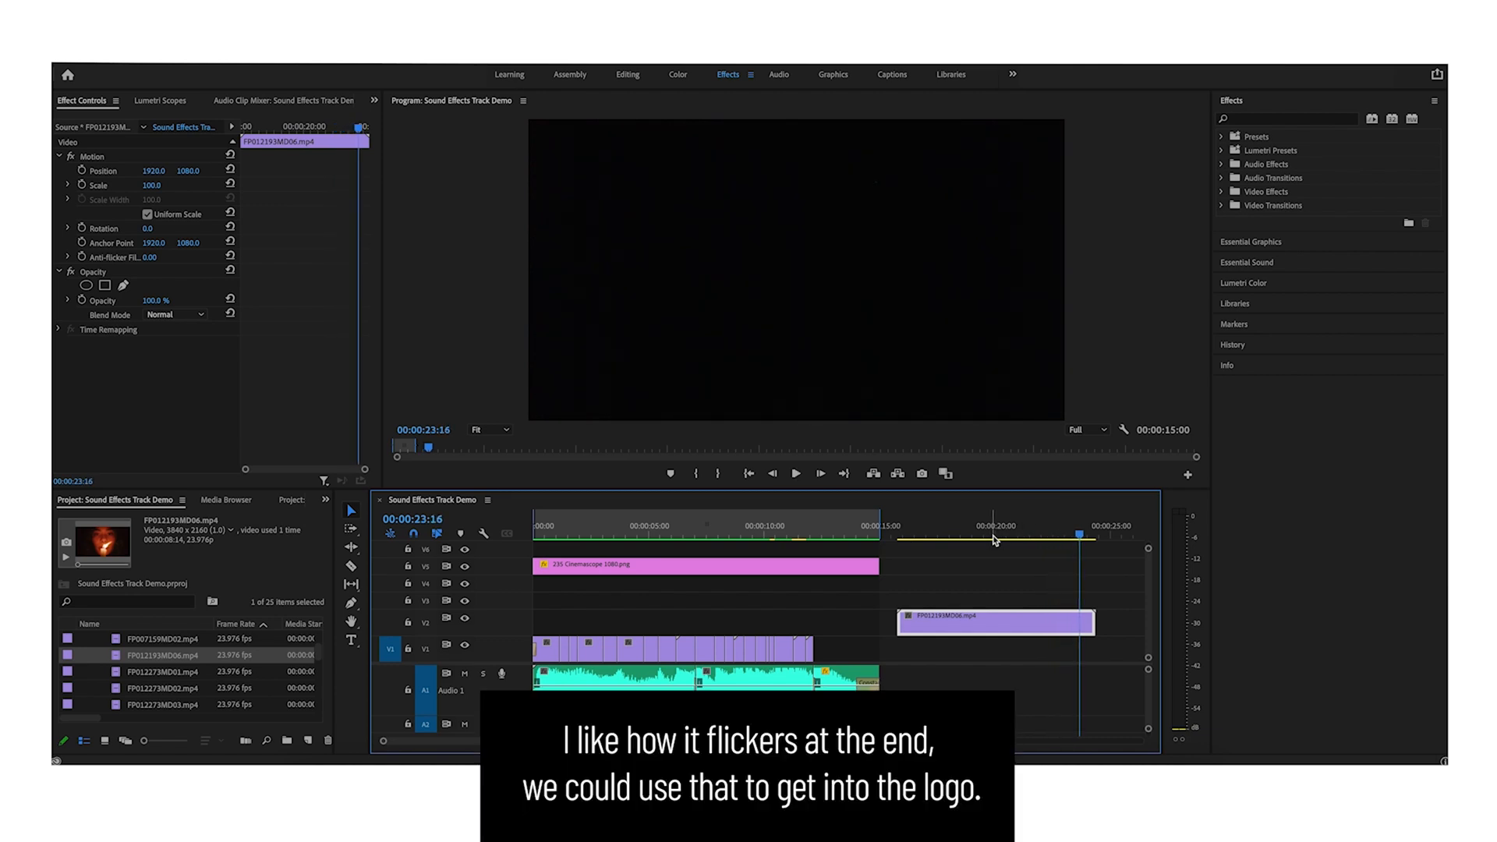
# - Split the candle clip where the flame flickers and delete the part before the cut
pyautogui.click(1023, 591)
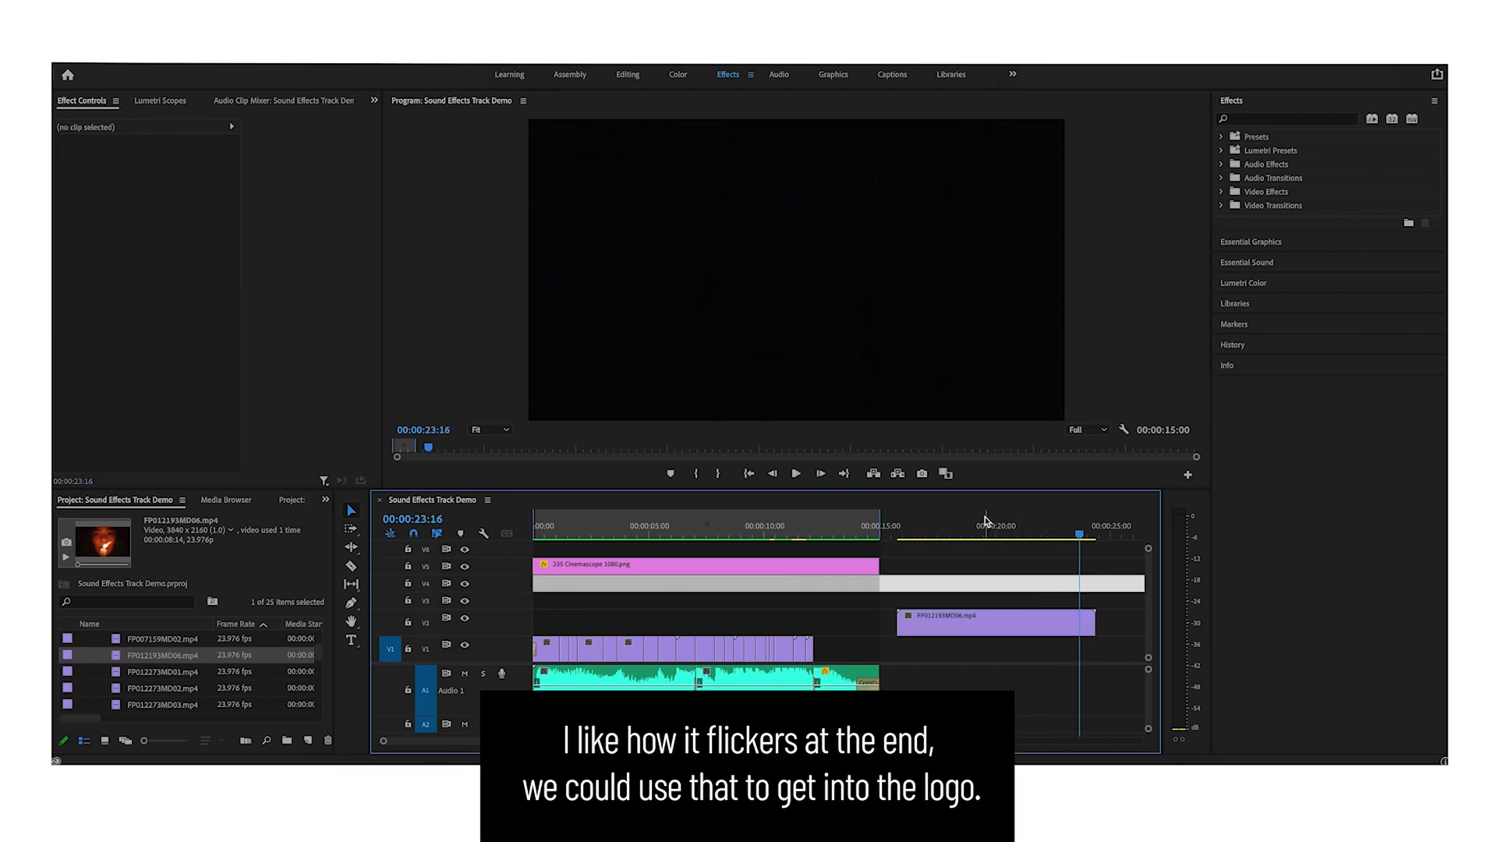
pyautogui.moveTo(987, 521); pyautogui.dragTo(993, 524)
pyautogui.press('super+k')
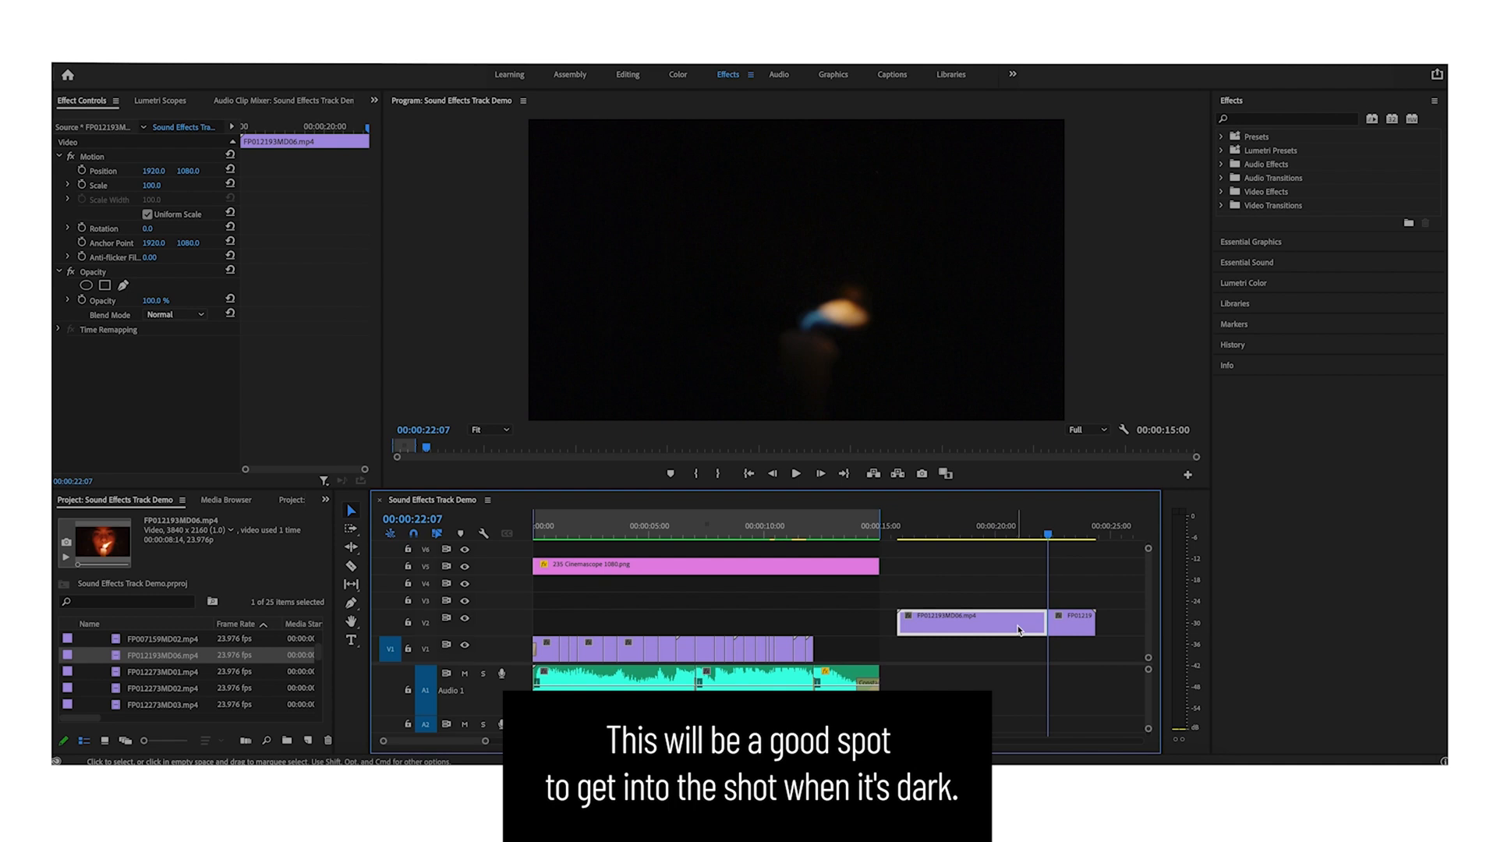
pyautogui.press('Delete')
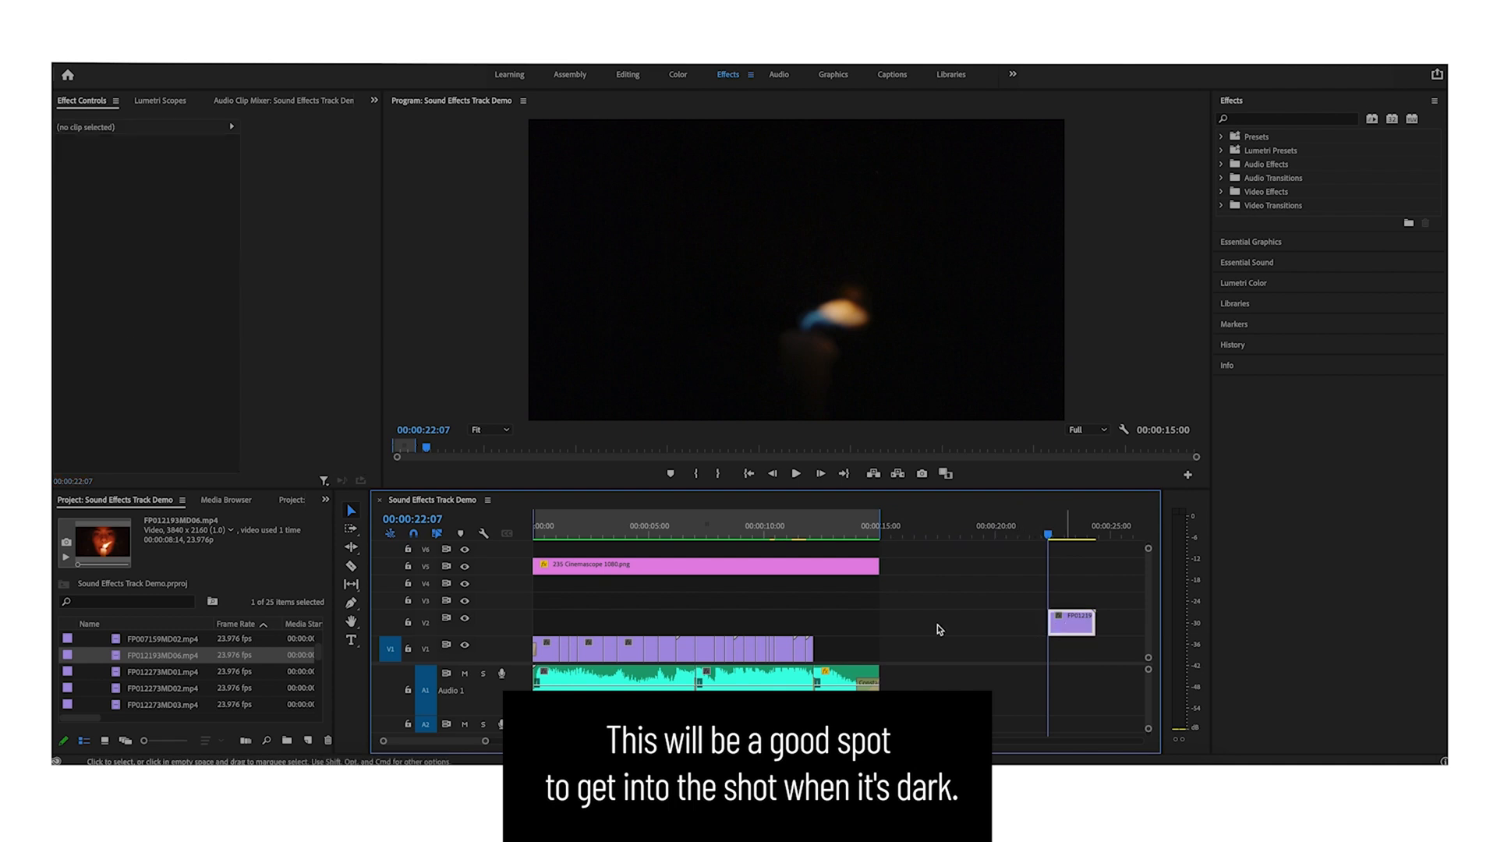
# - Move the remaining candle segment onto the main track right after the horses clip
pyautogui.moveTo(1073, 627); pyautogui.dragTo(832, 649)
pyautogui.click(783, 530)
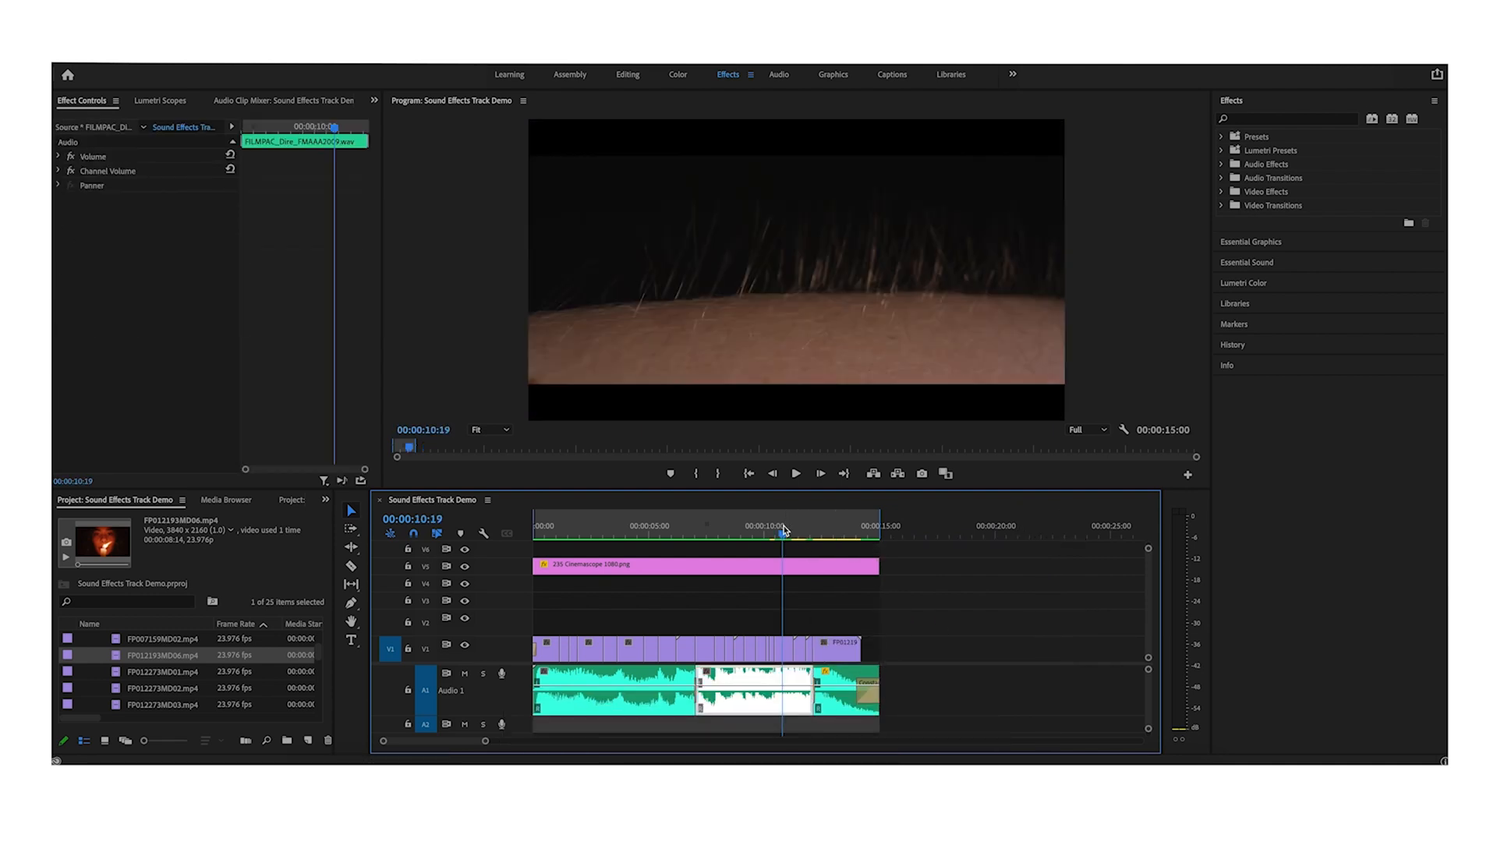
pyautogui.press('=')
pyautogui.press('=')
pyautogui.click(928, 612)
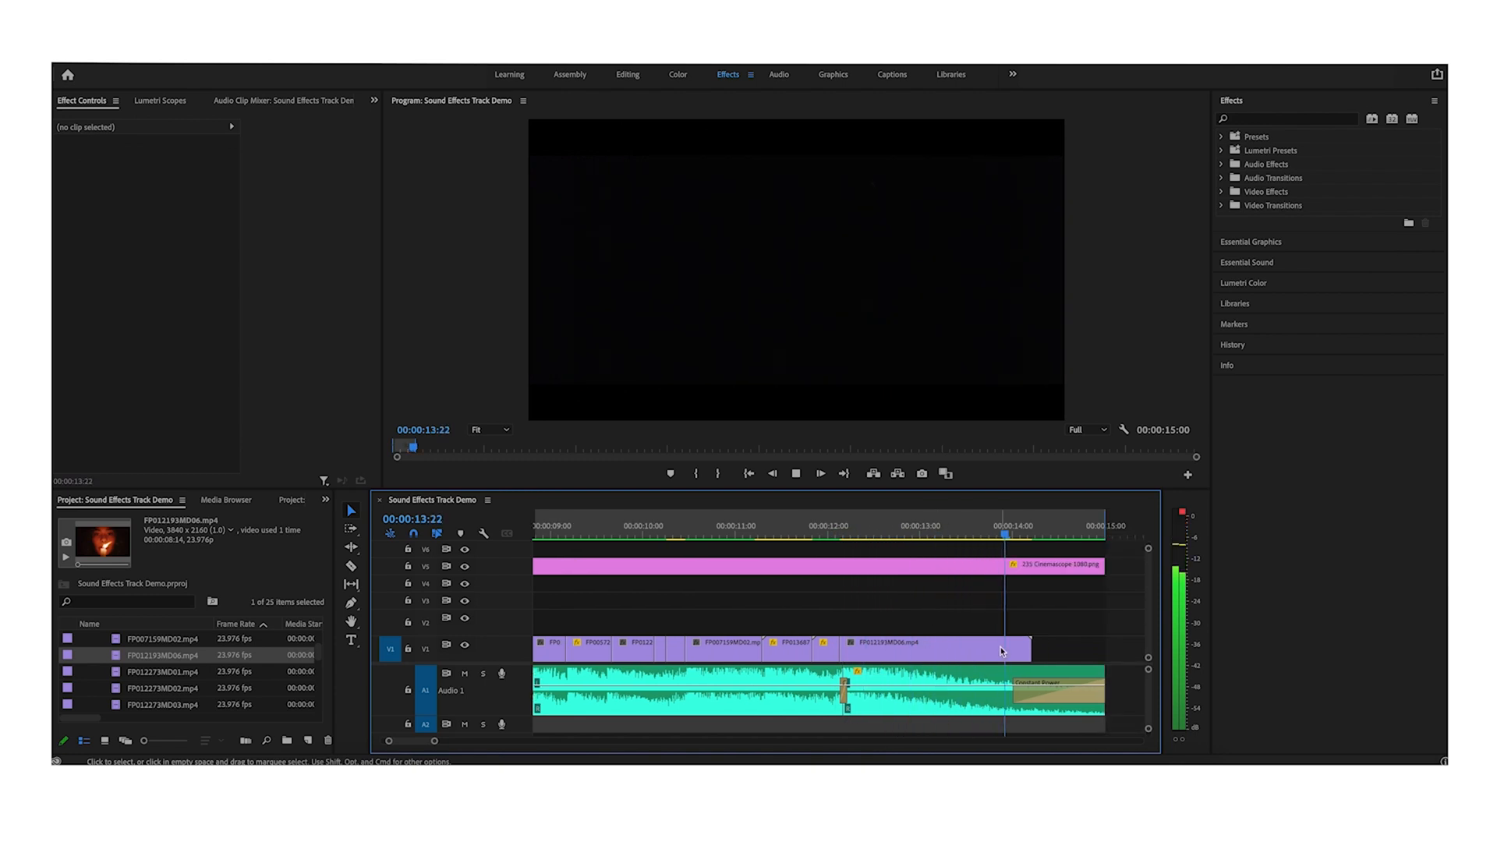
# - Place the filmpac title - clean.mov logo on the upper track, overlapping the end of the candle clip
pyautogui.press('-')
pyautogui.press('-')
pyautogui.moveTo(167, 704); pyautogui.dragTo(869, 632)
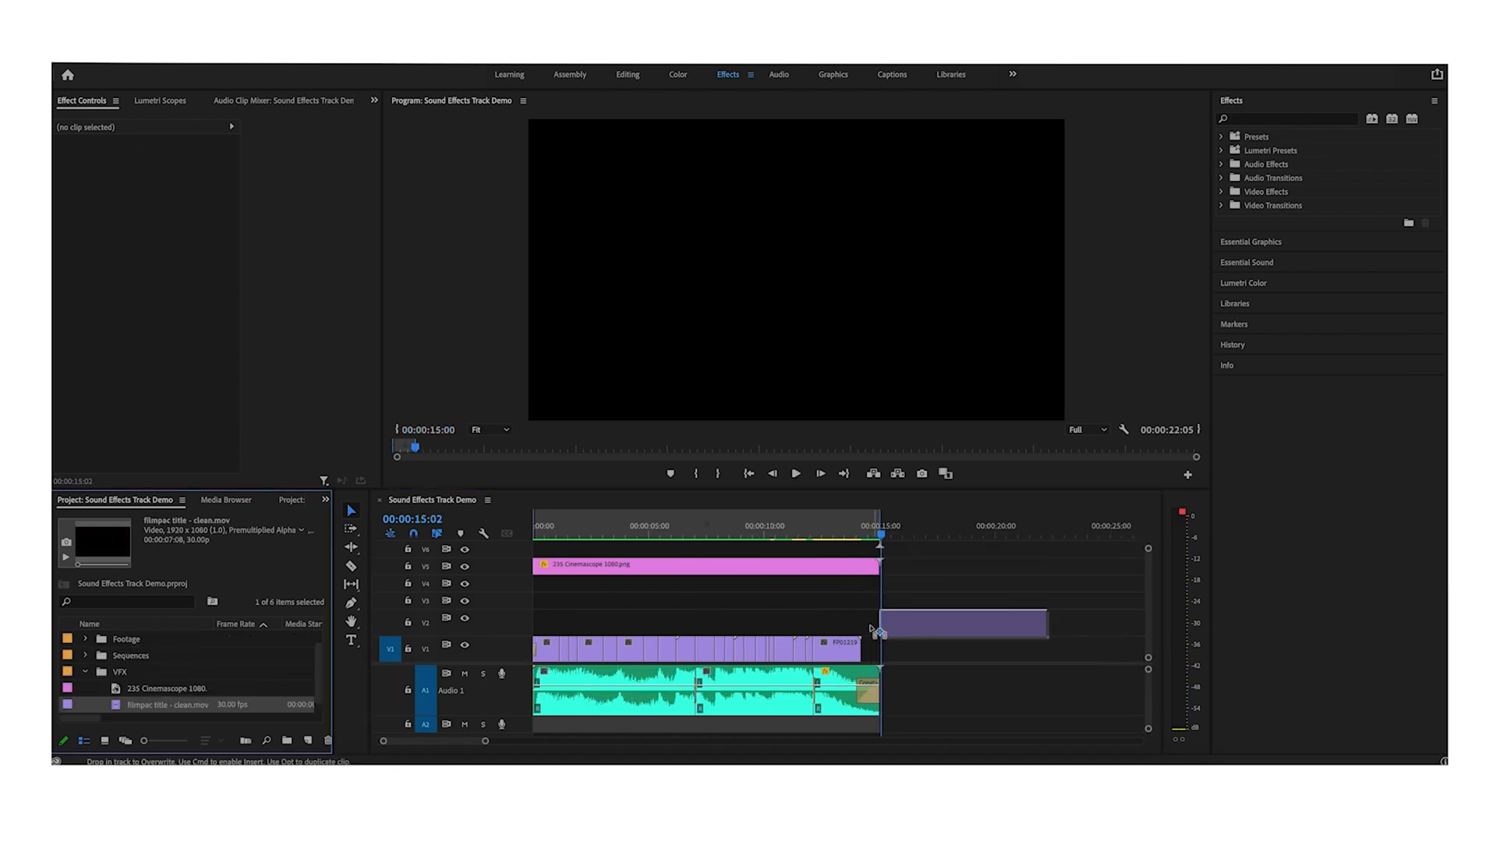
pyautogui.click(849, 531)
pyautogui.press('=')
pyautogui.press('=')
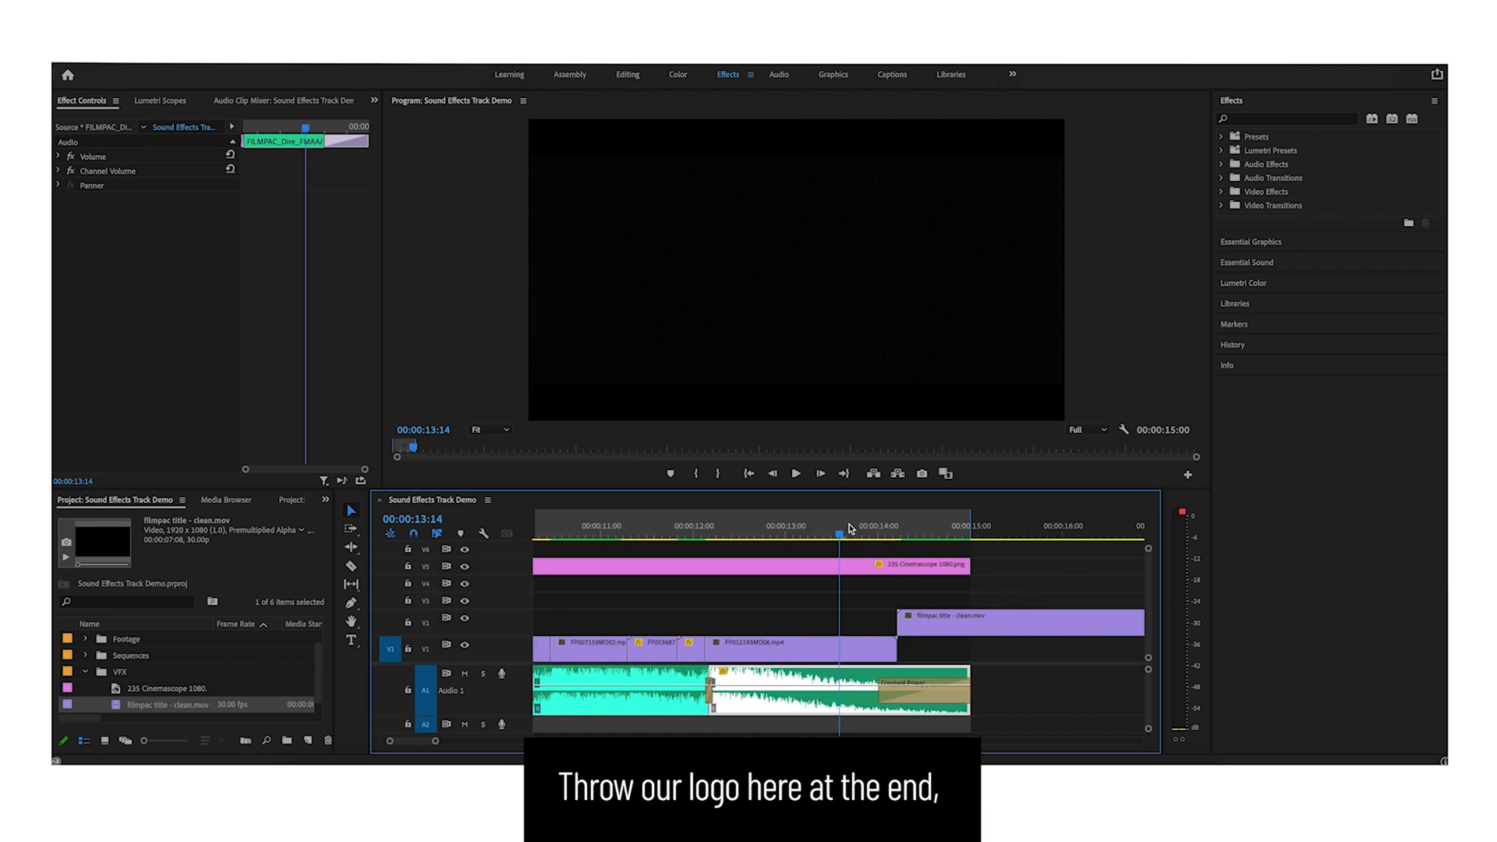
pyautogui.moveTo(937, 624); pyautogui.dragTo(722, 621)
pyautogui.click(675, 537)
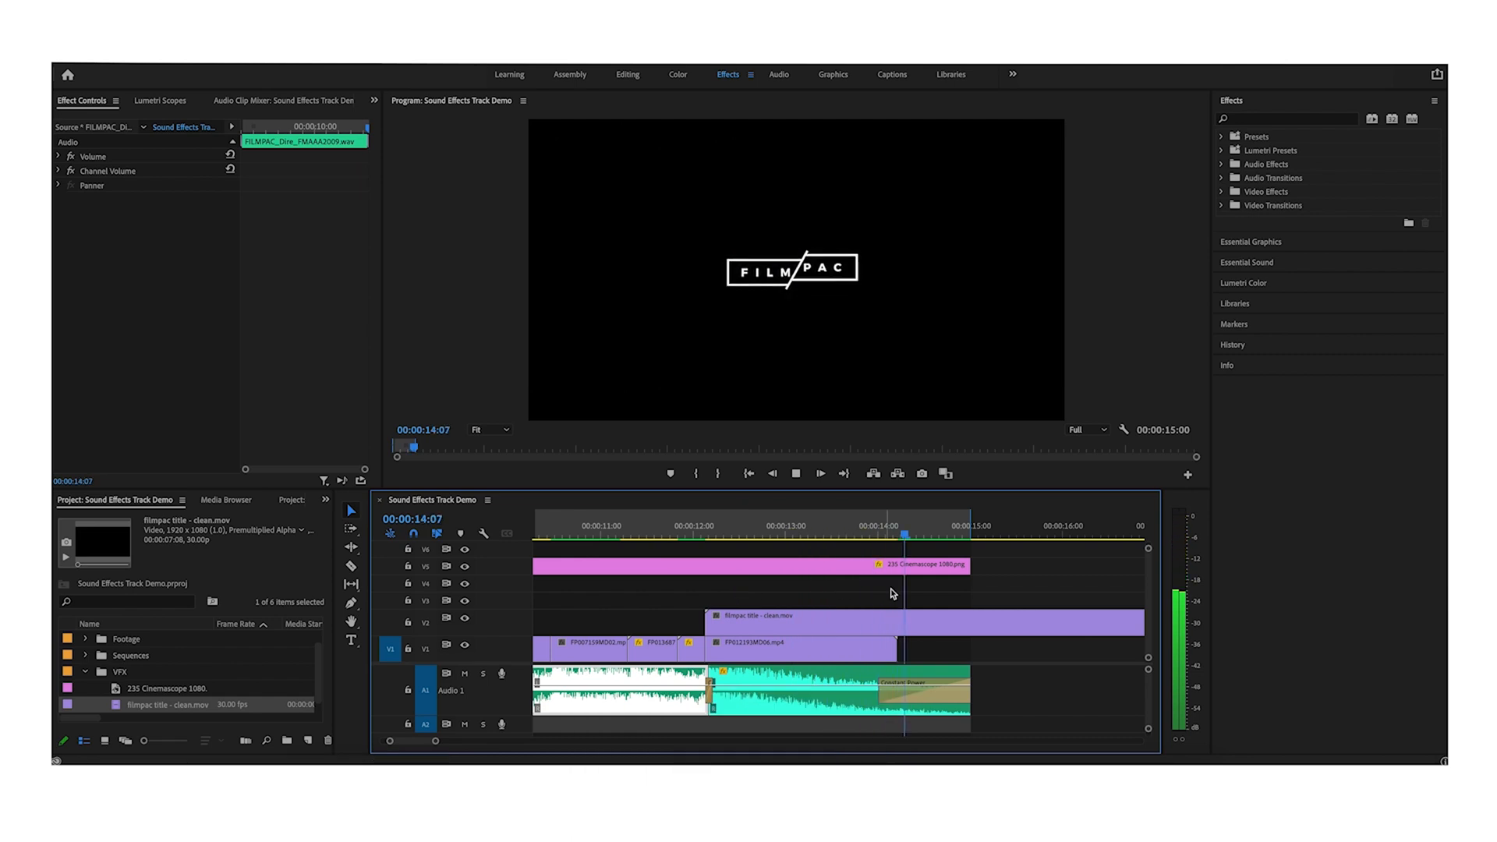
# - Add a default Cross Dissolve to the end of the candle clip
pyautogui.press('space')
pyautogui.click(891, 644)
pyautogui.press('super+d')
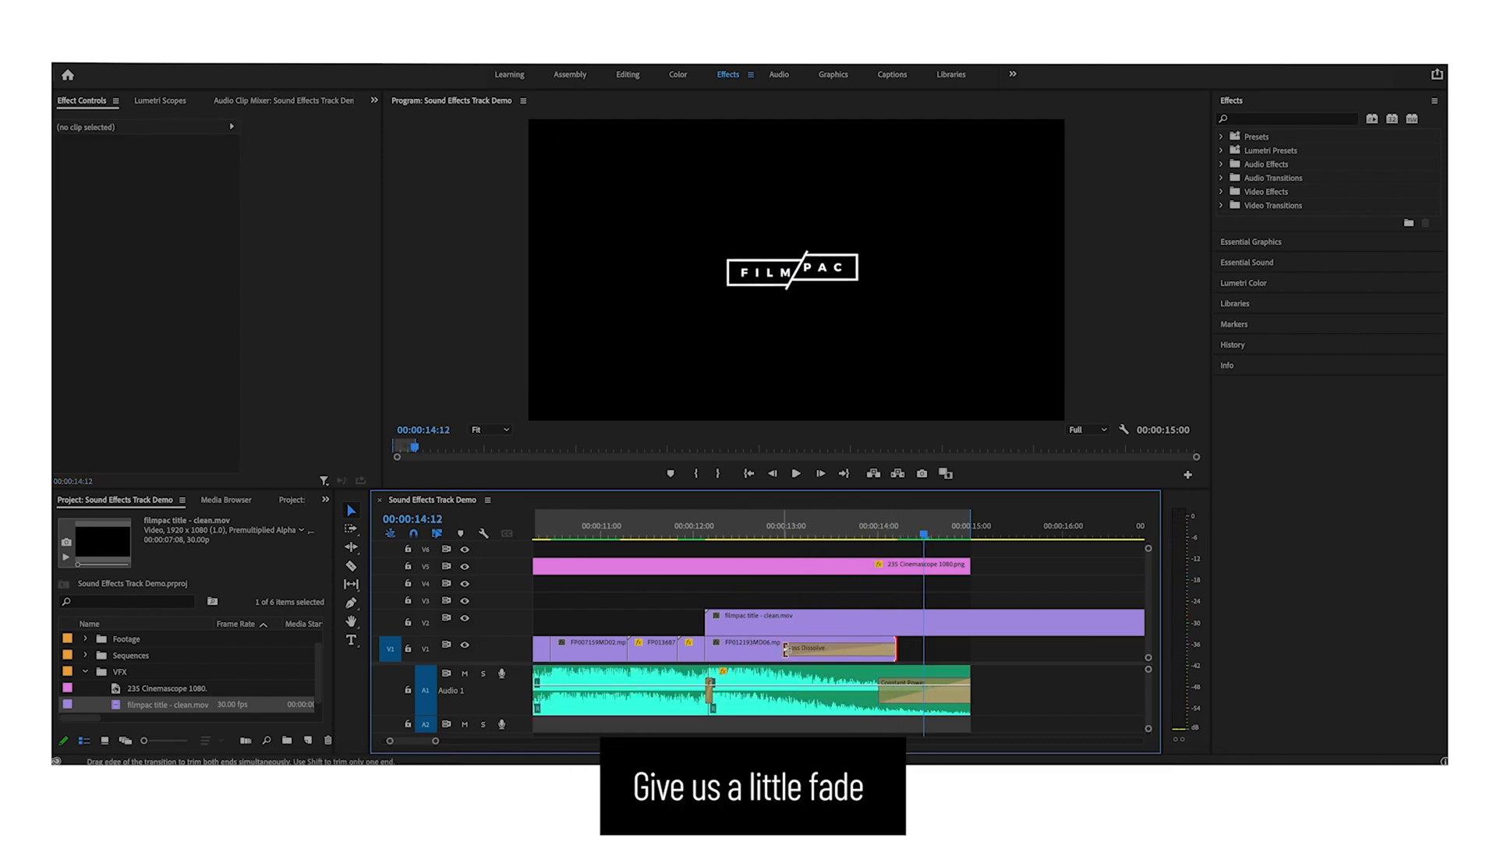
# - Play back the ending from the horses shot into the logo
pyautogui.click(647, 532)
pyautogui.click(764, 589)
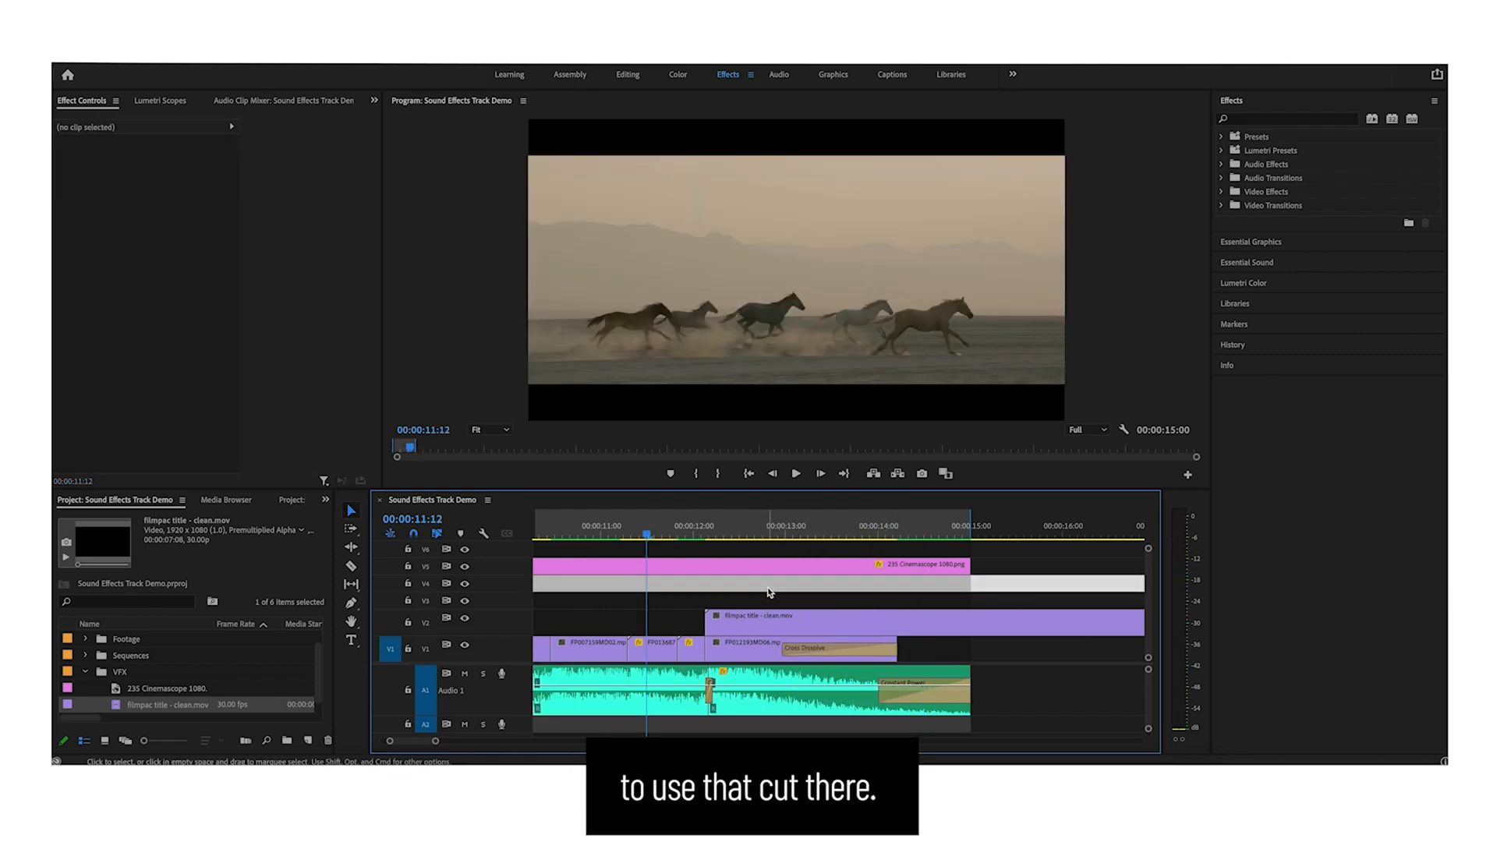
pyautogui.press('space')
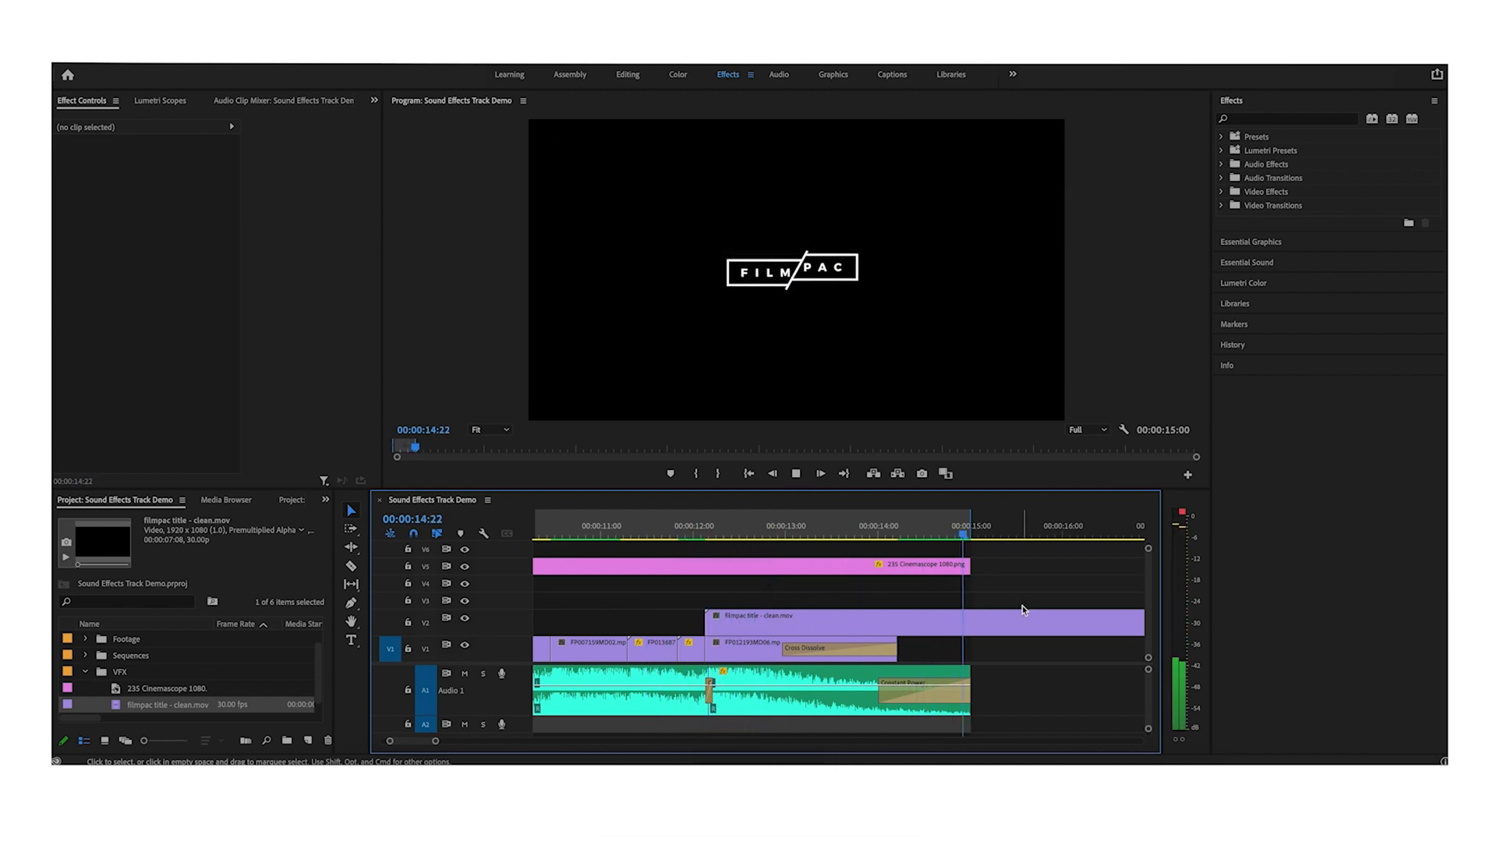
pyautogui.press('-')
pyautogui.press('-')
pyautogui.press('-')
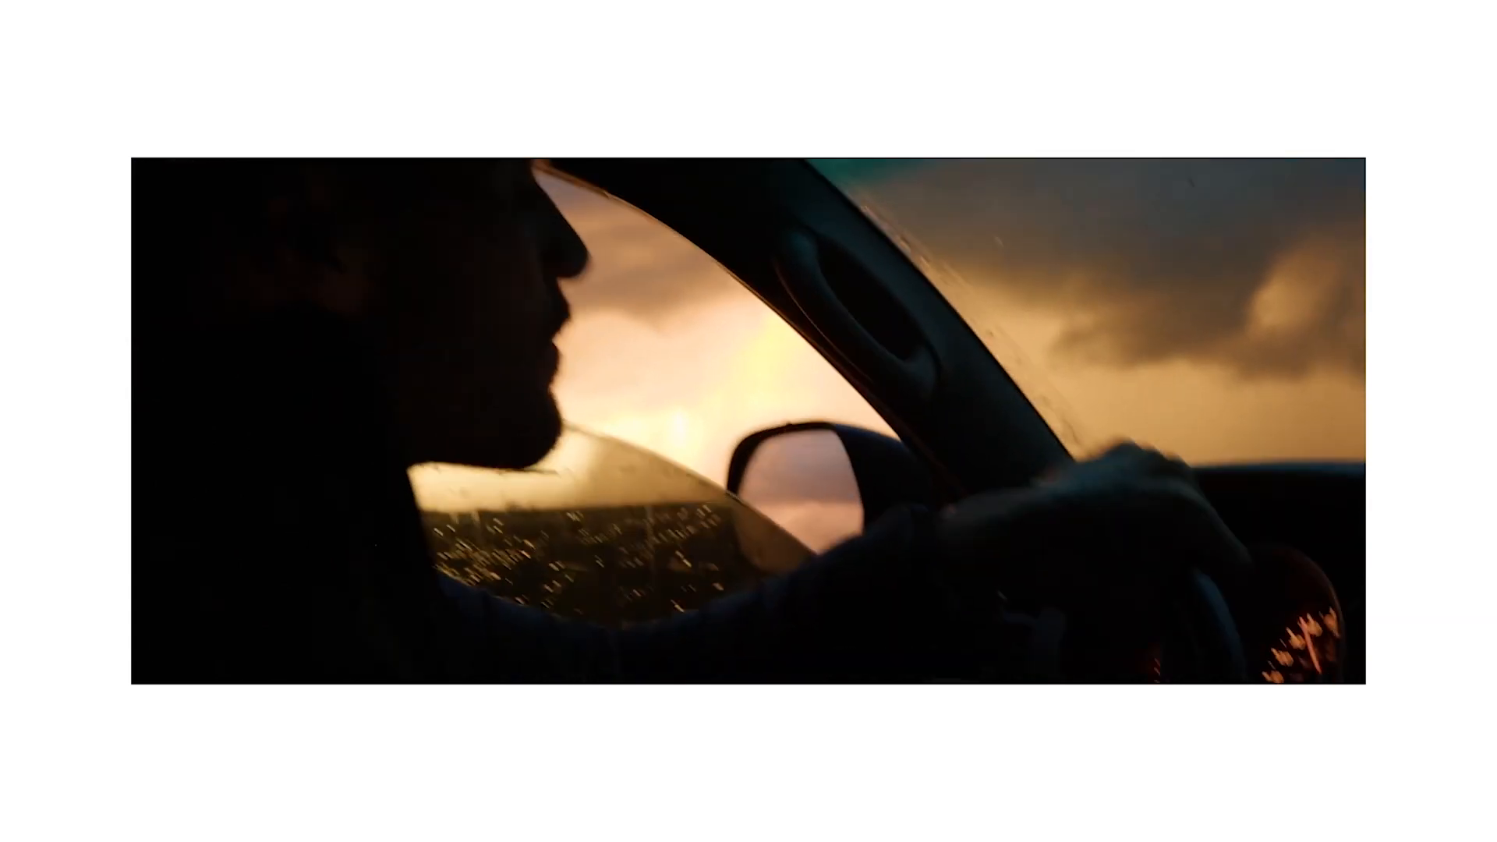